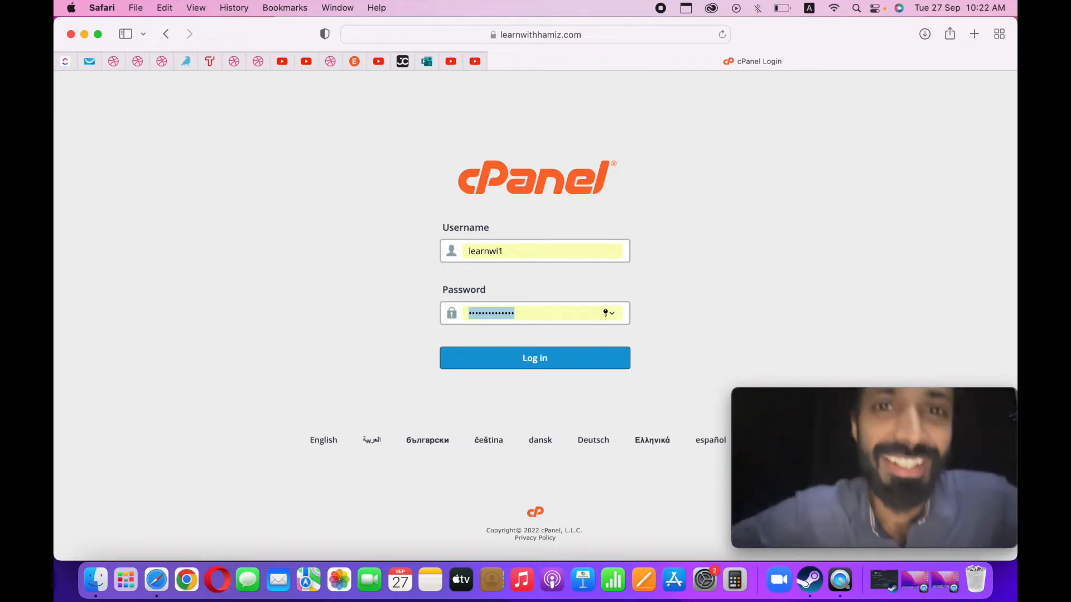
Log in to cPanel with the credentials already filled in.
key(Return)
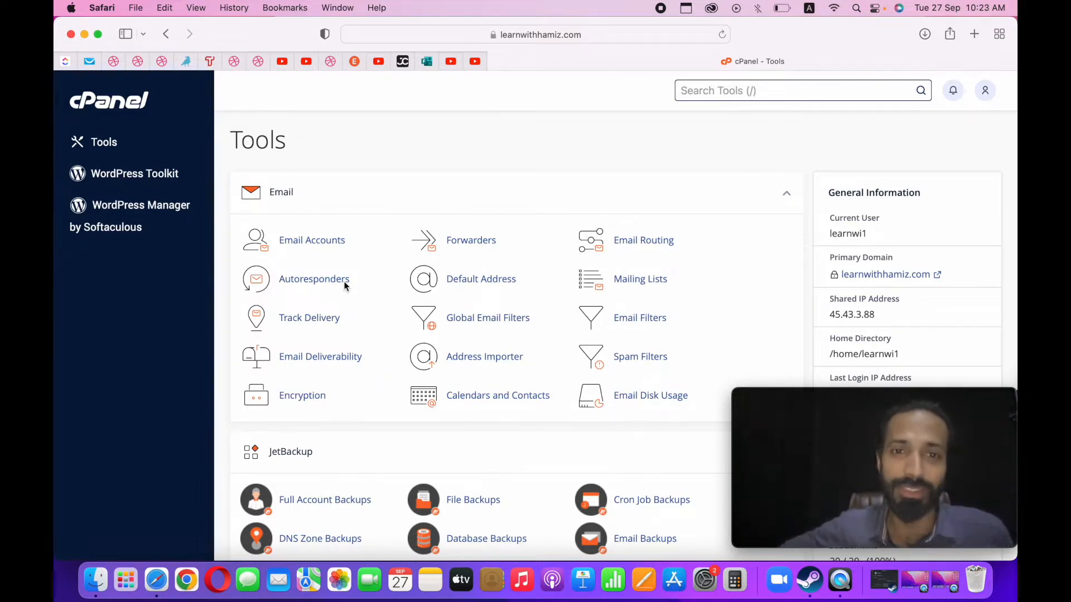
Switch to Pages and create a new document from the Blank template.
key(ctrl+Up)
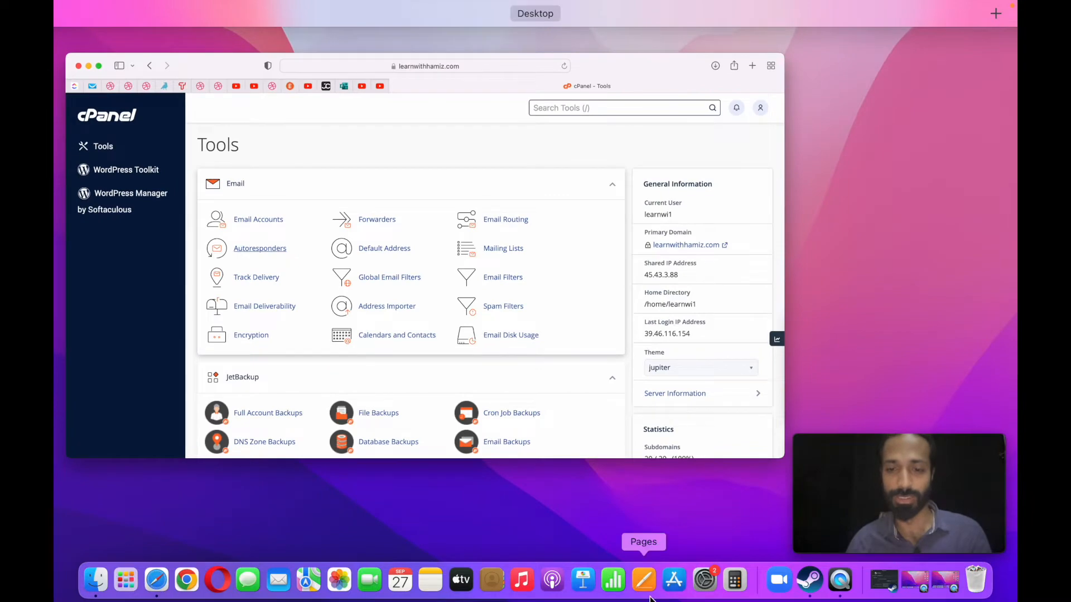
key(ctrl+Up)
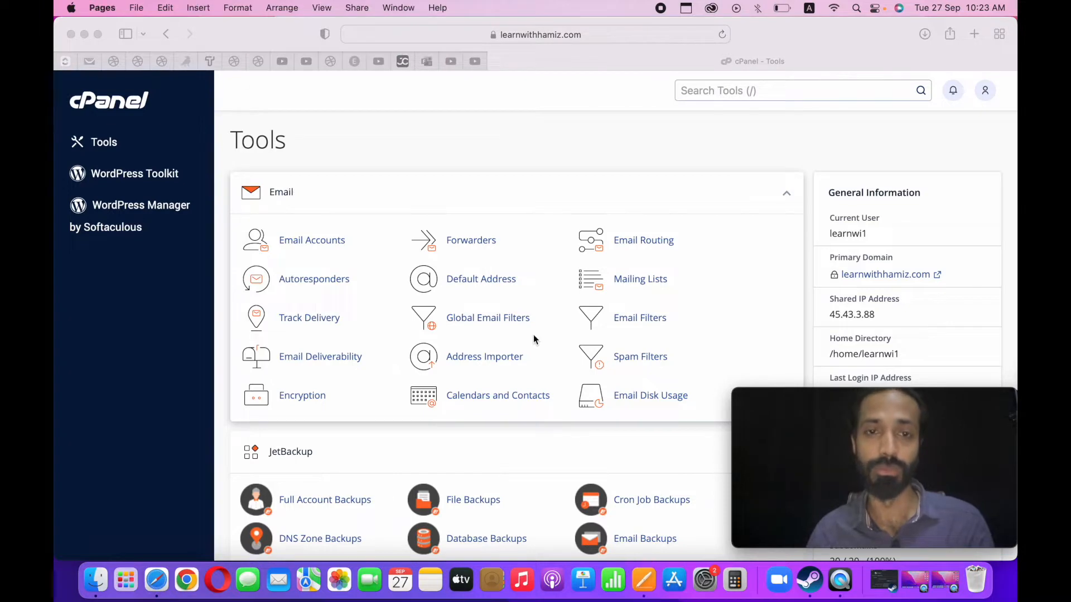
double_click(393, 153)
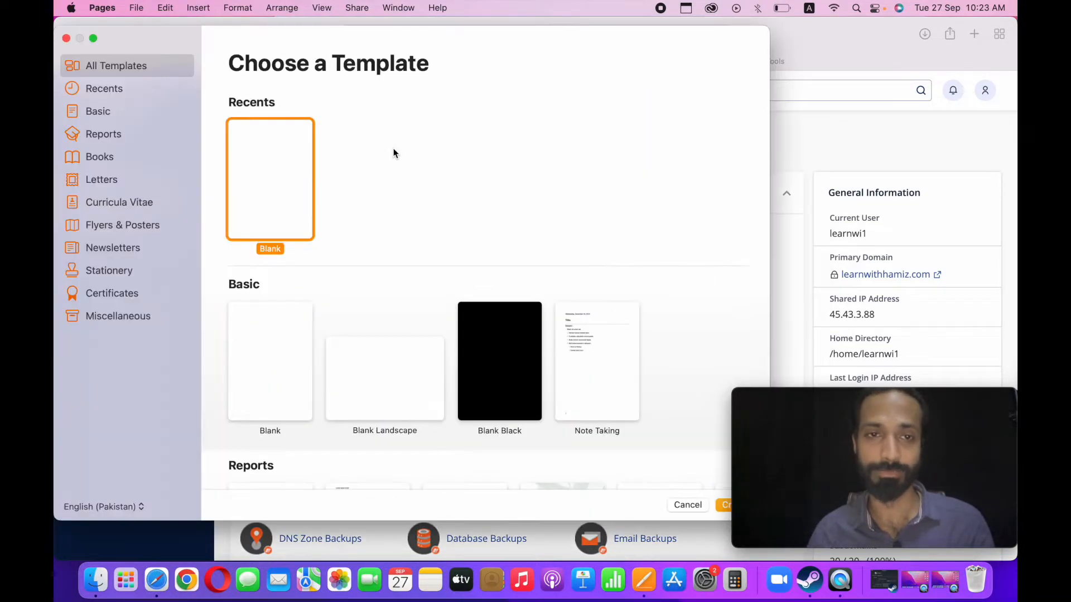
double_click(280, 168)
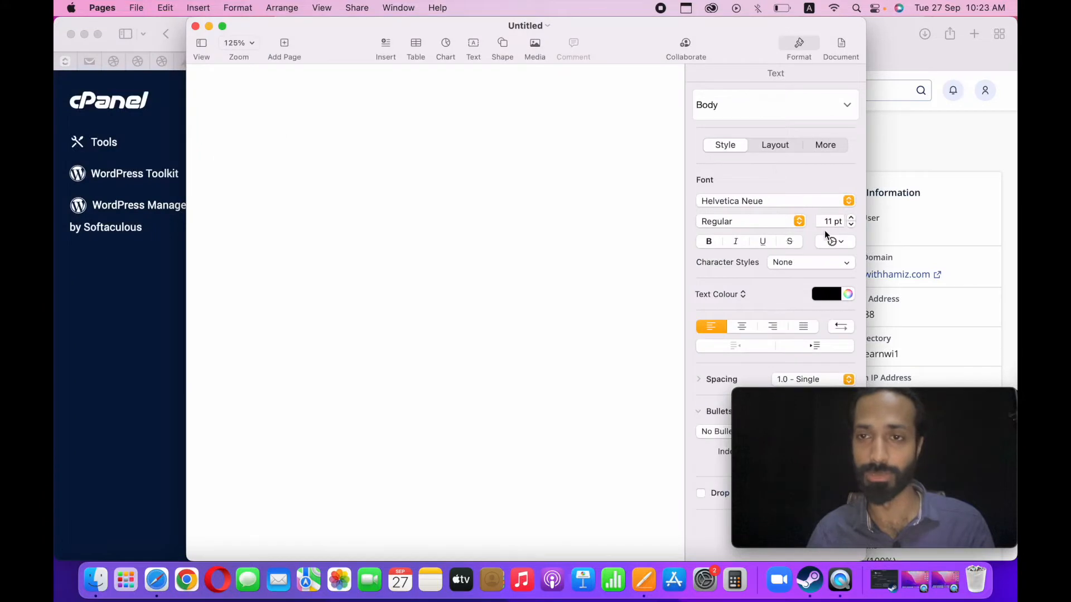
Set the font size to 25 pt and write a numbered list with "WordPress core files" and "database".
double_click(828, 222)
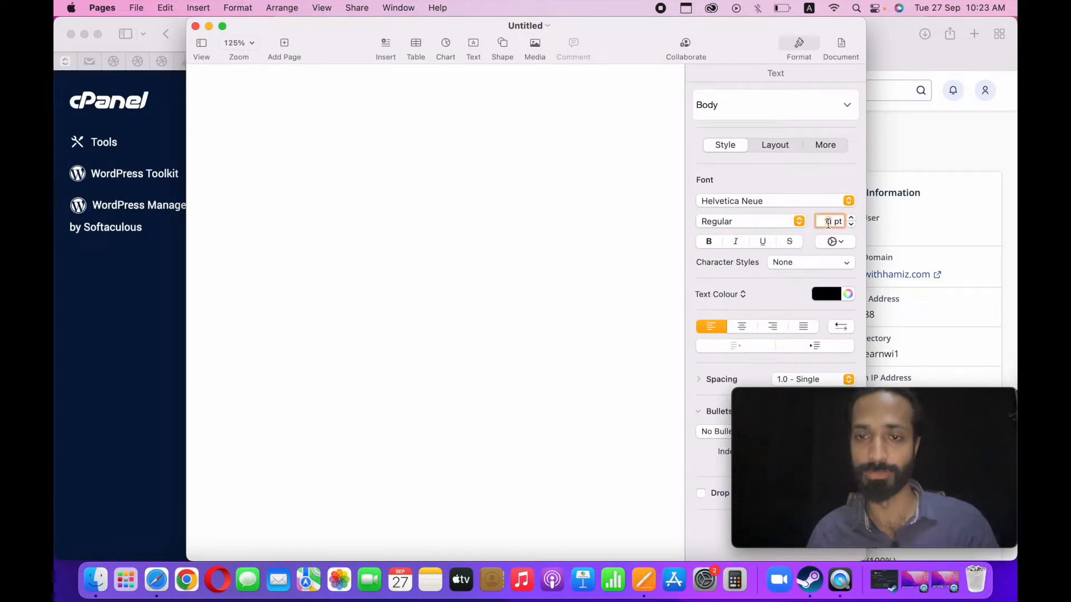
text(25)
click(483, 209)
text(1)
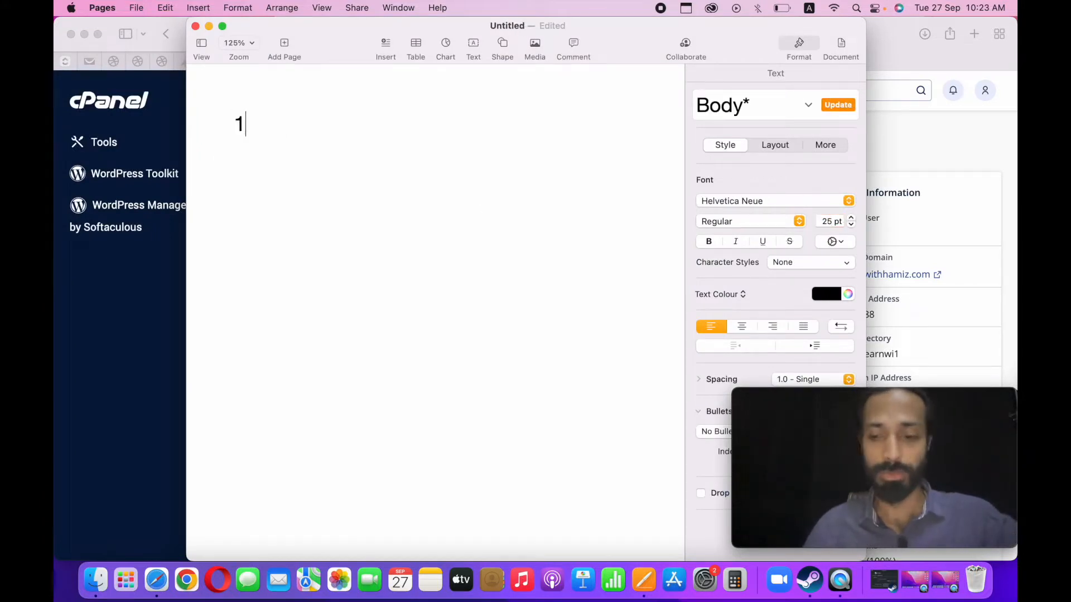
text(. Word)
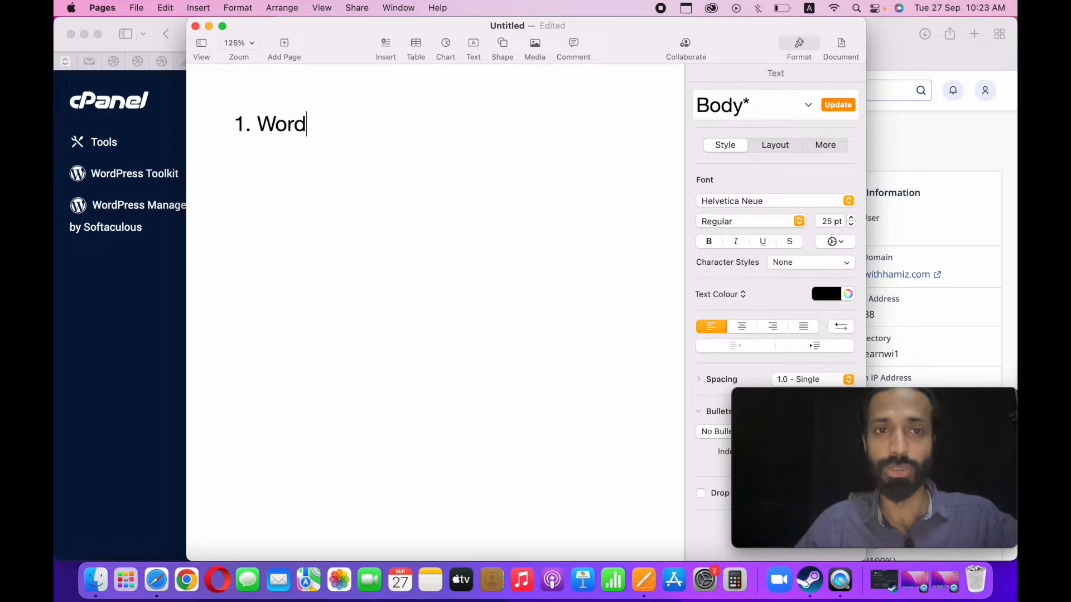
text(Press core files)
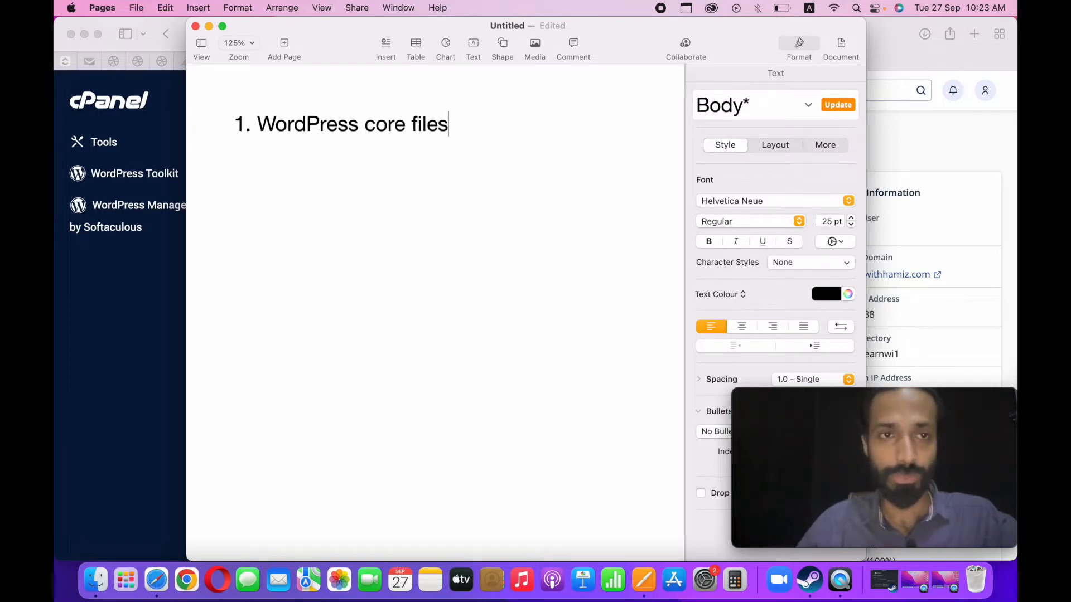
key(Return)
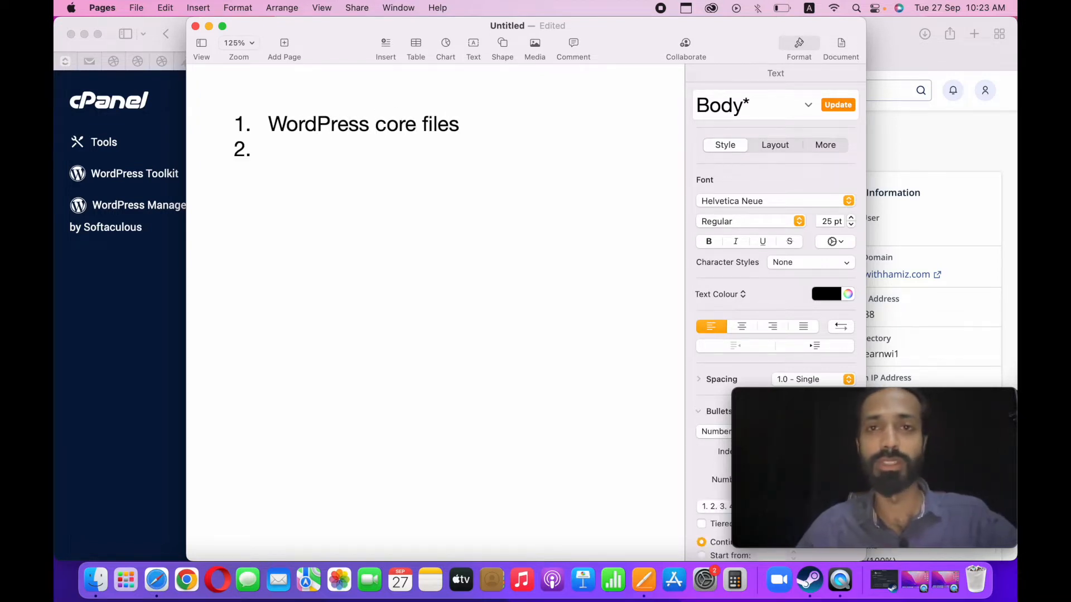
text(database)
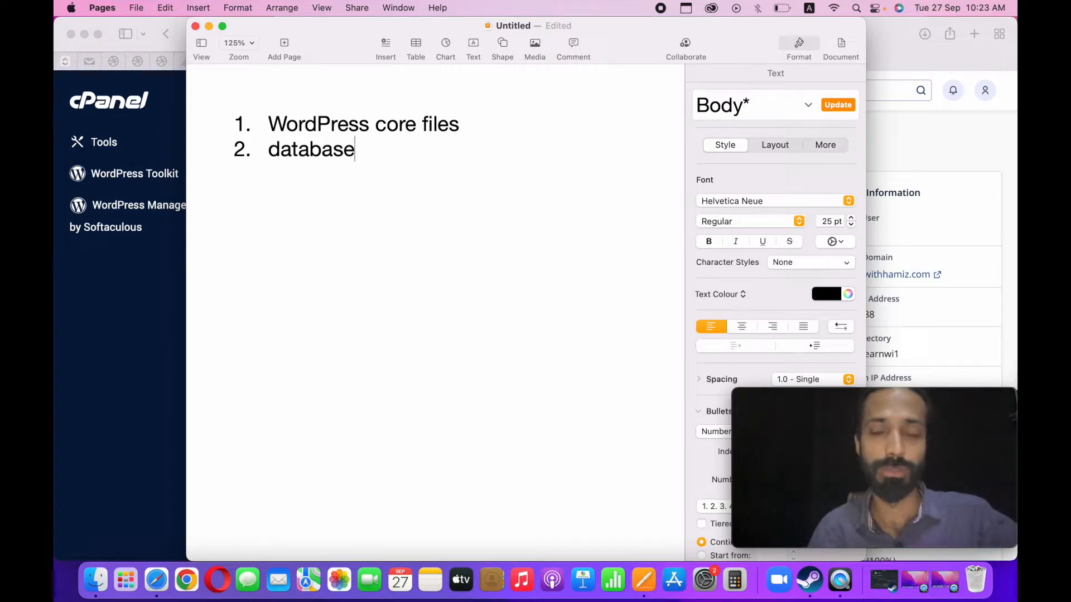
Switch back to Safari and open wordpress.org in a new tab.
click(963, 62)
click(974, 34)
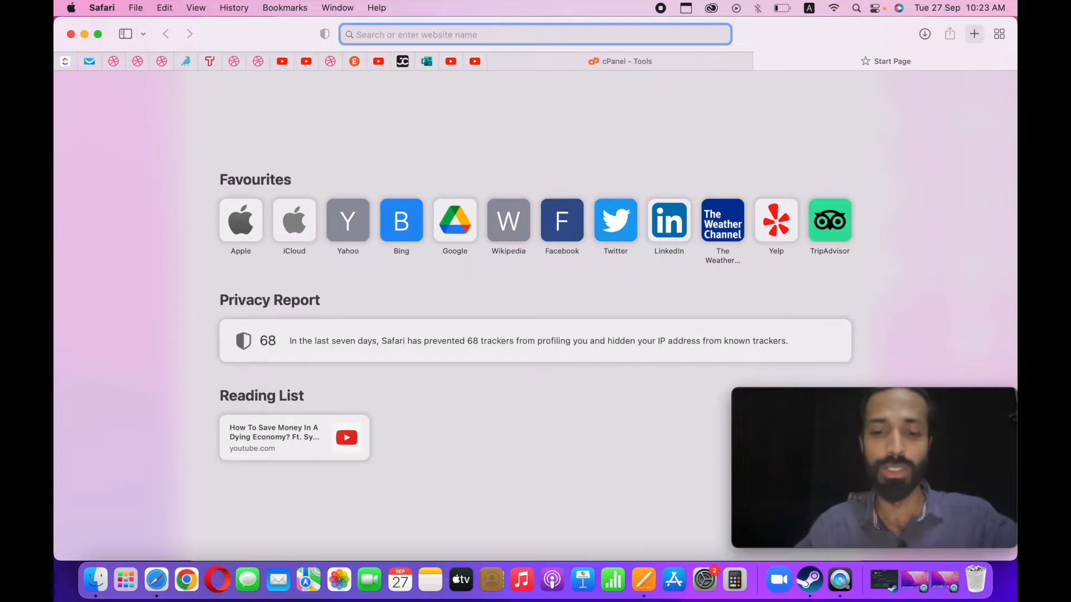
text(wordpr)
key(Return)
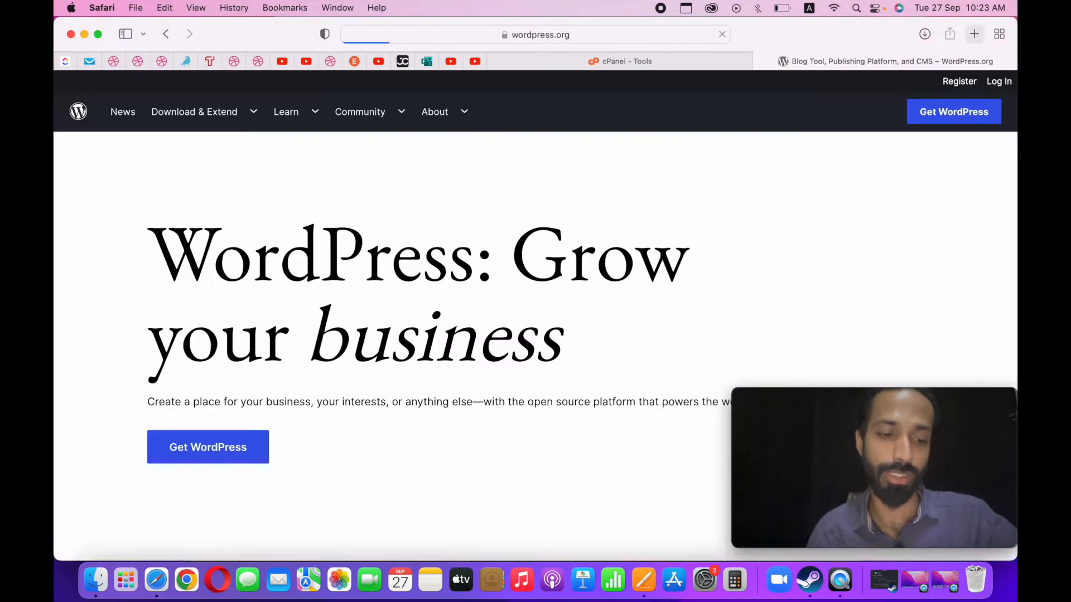
Download WordPress 6.0.2 from the Get WordPress page and dismiss the thank-you message.
click(942, 126)
scroll(248, 471, down, 2)
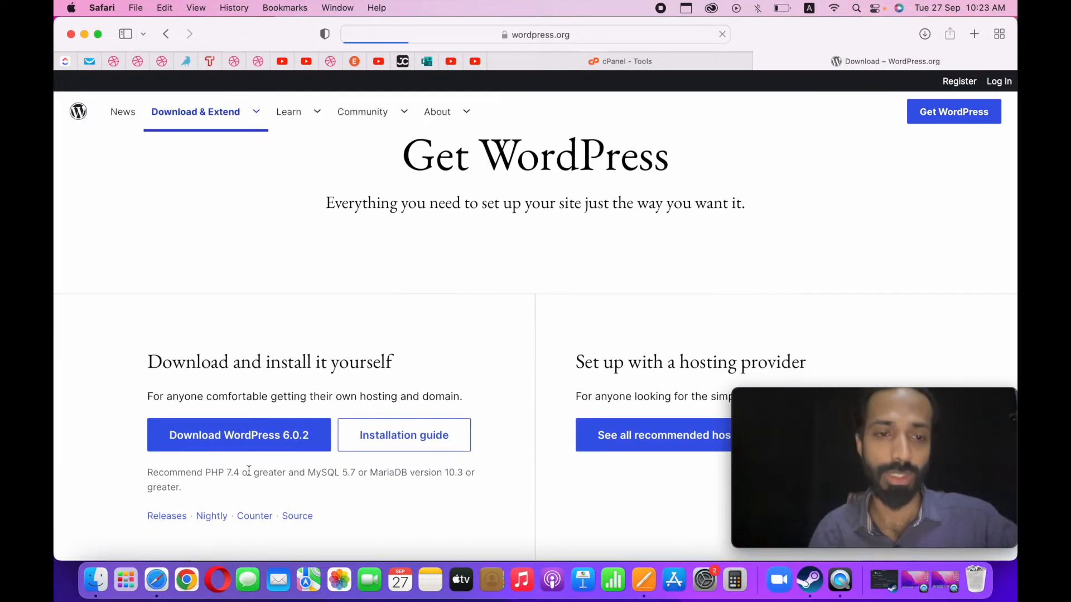
click(294, 444)
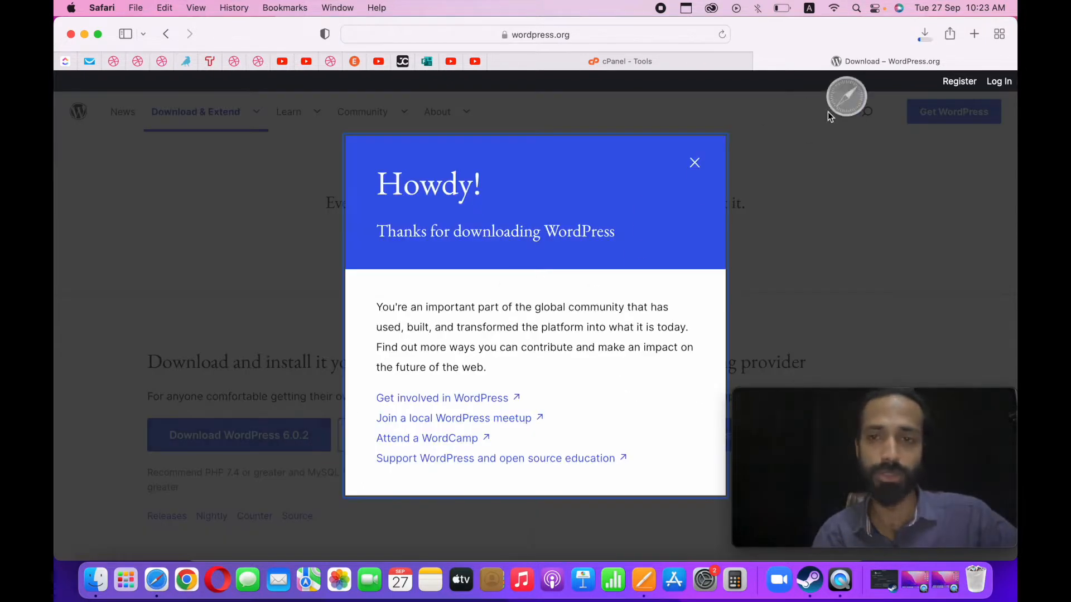
click(923, 37)
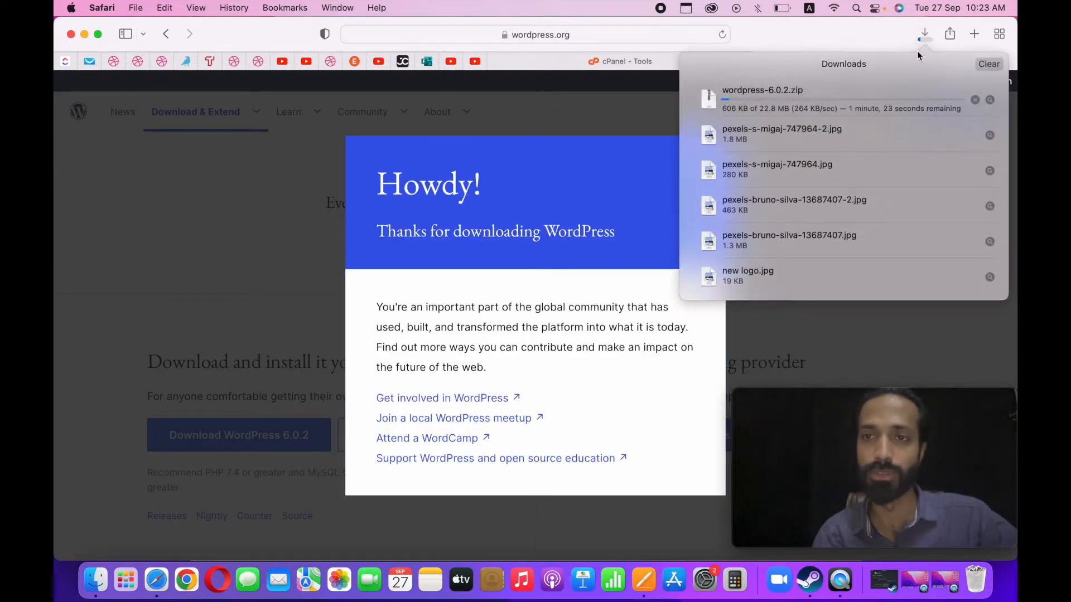
click(662, 118)
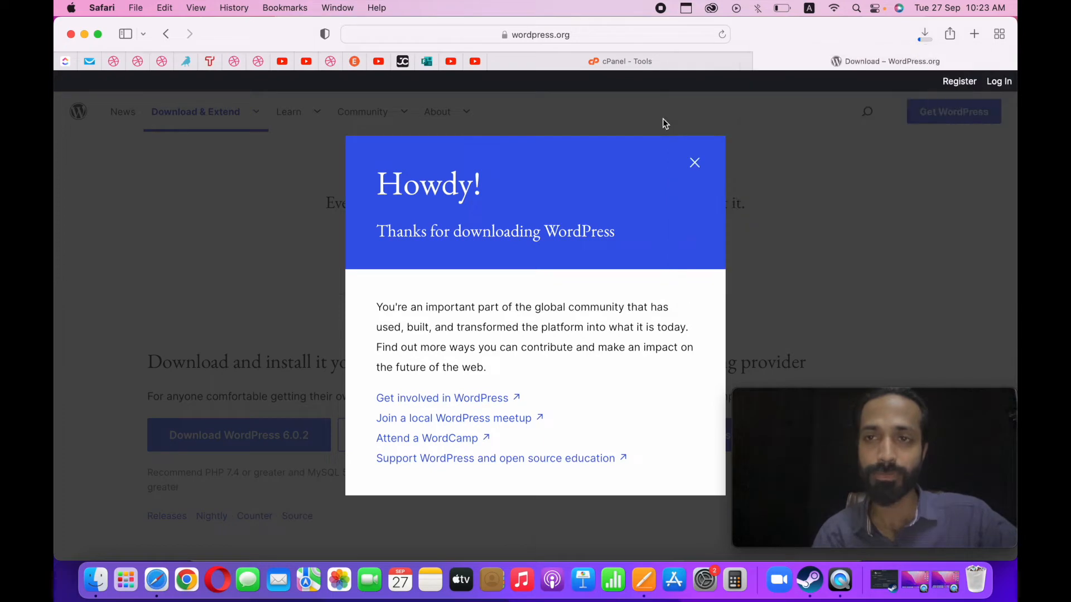
click(698, 163)
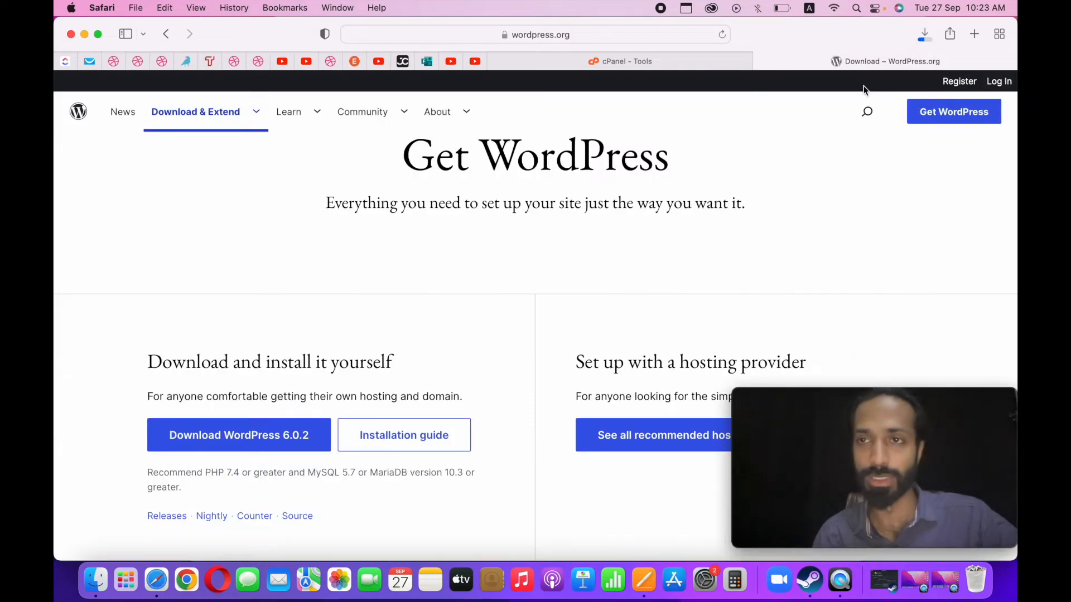
Open the downloaded wordpress folder in Finder and reposition its window.
click(928, 41)
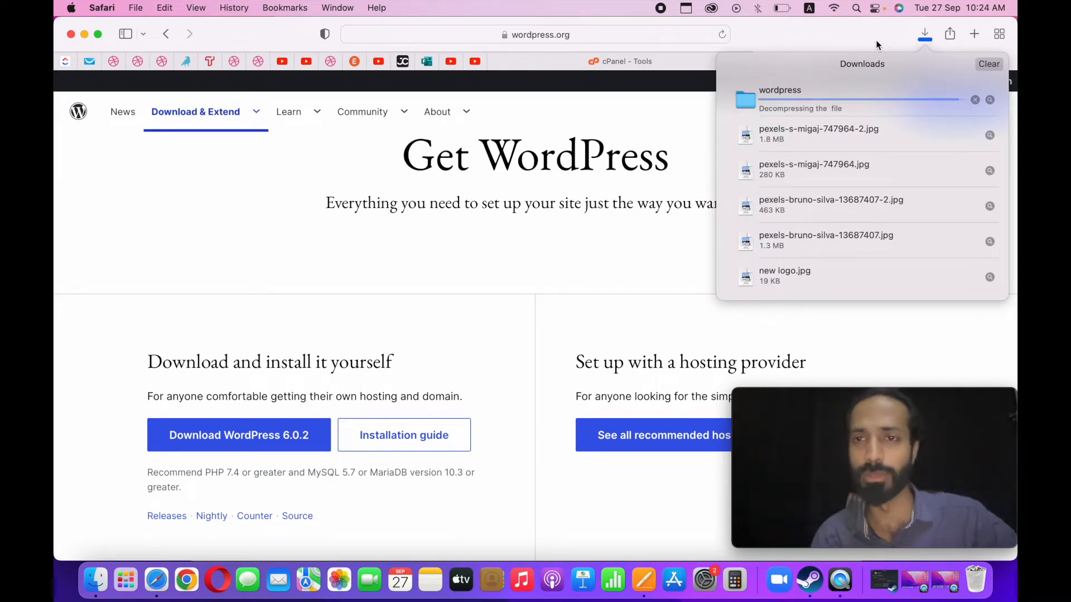
double_click(795, 96)
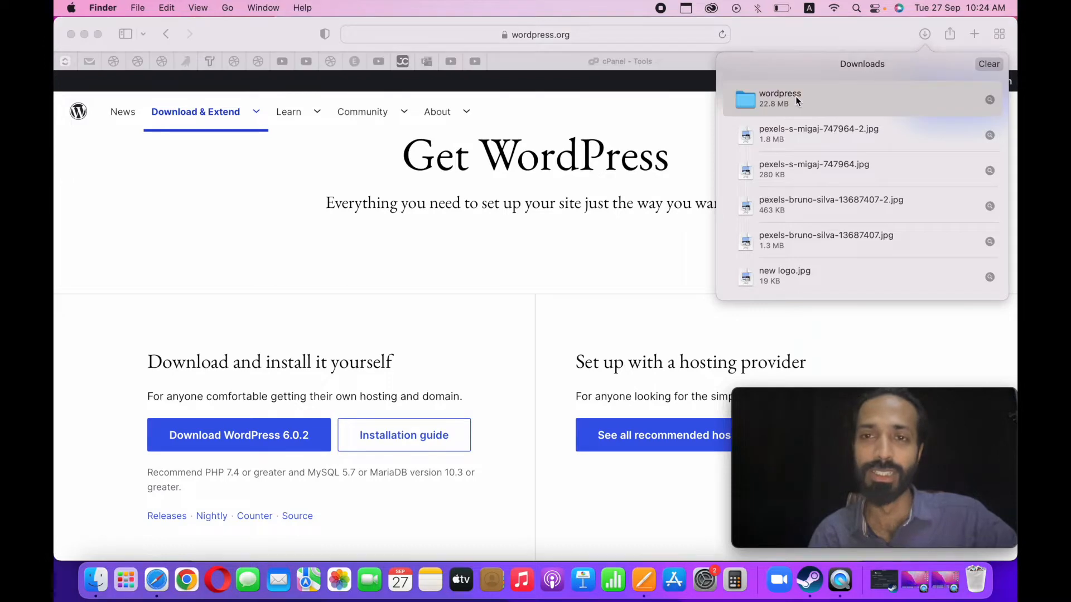
drag(607, 36, 440, 37)
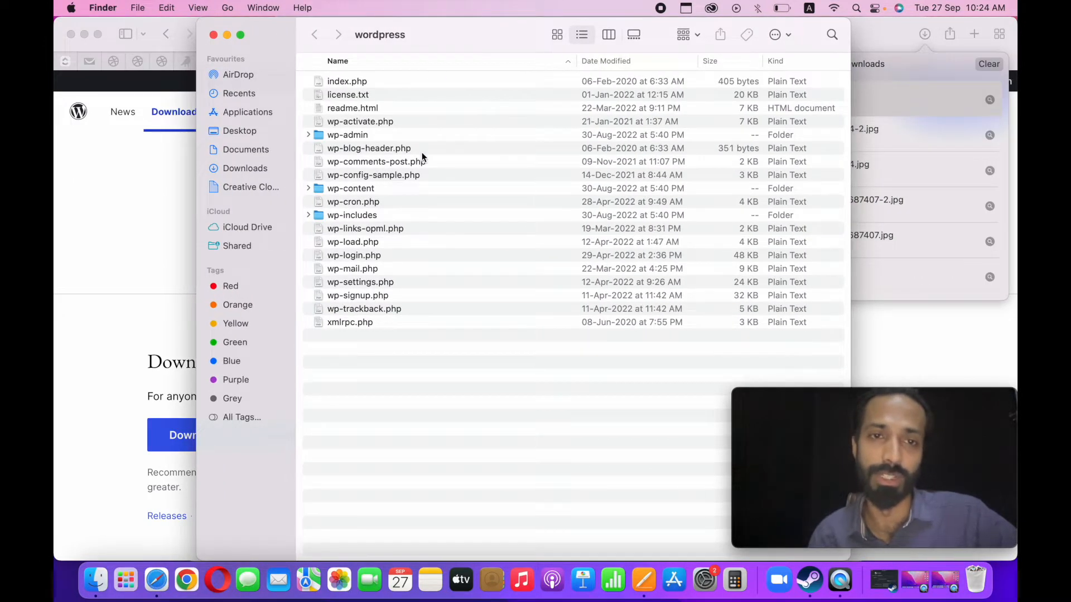
Examine the wp-admin, wp-content and wp-includes folders and the loose core files, then minimise the folder window and close the downloads list.
click(355, 135)
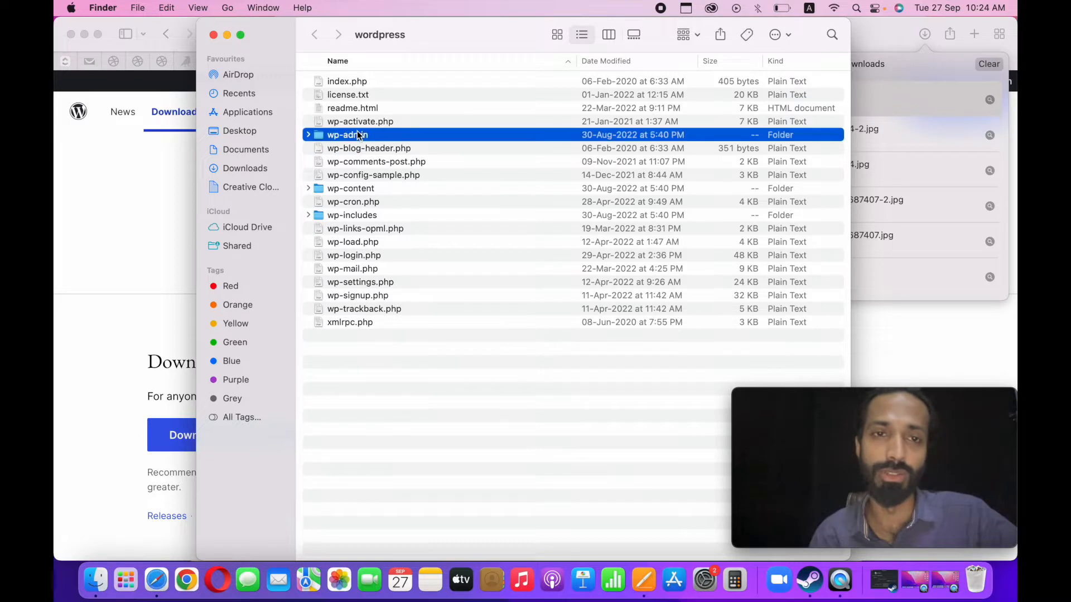
click(355, 189)
click(355, 216)
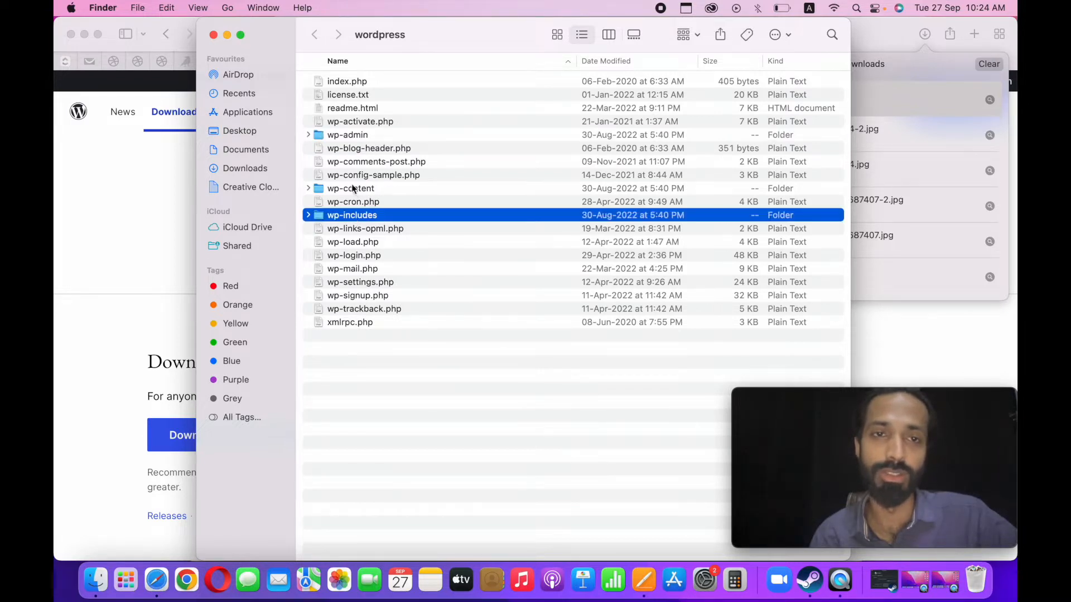
click(353, 188)
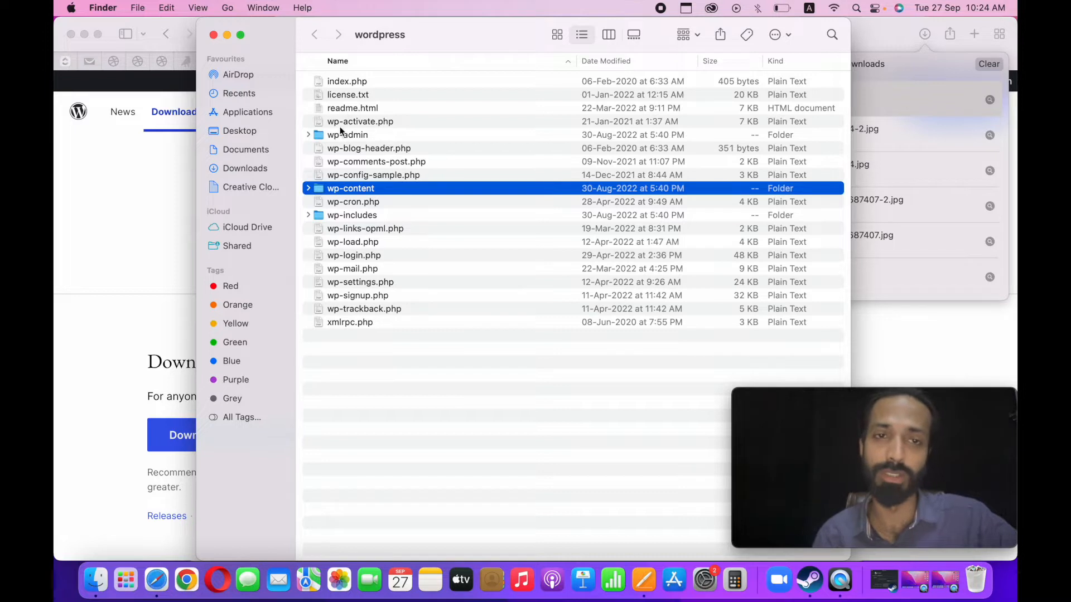
click(334, 323)
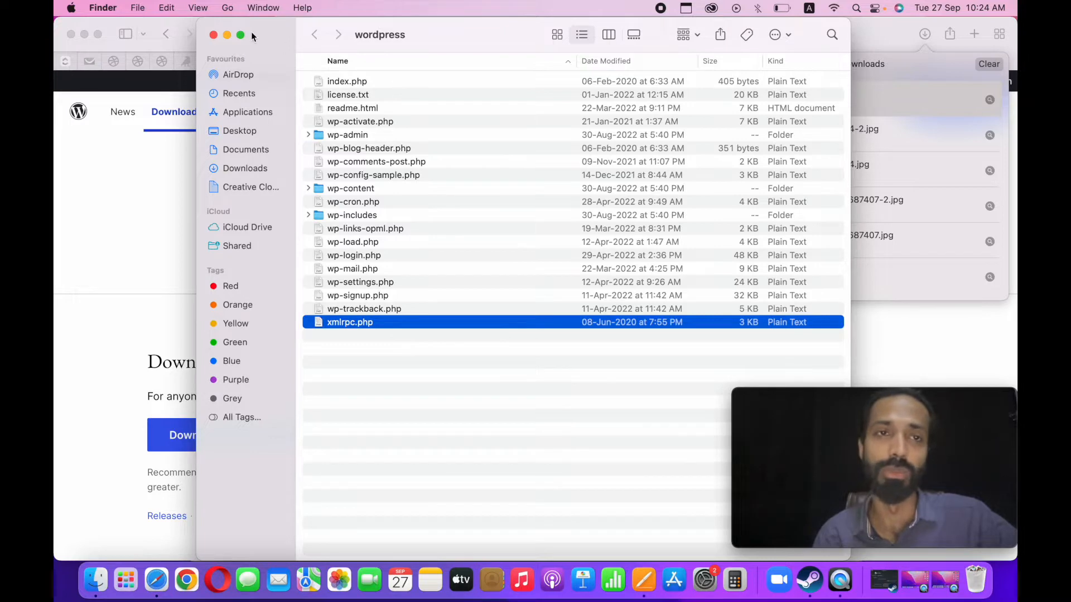
click(227, 35)
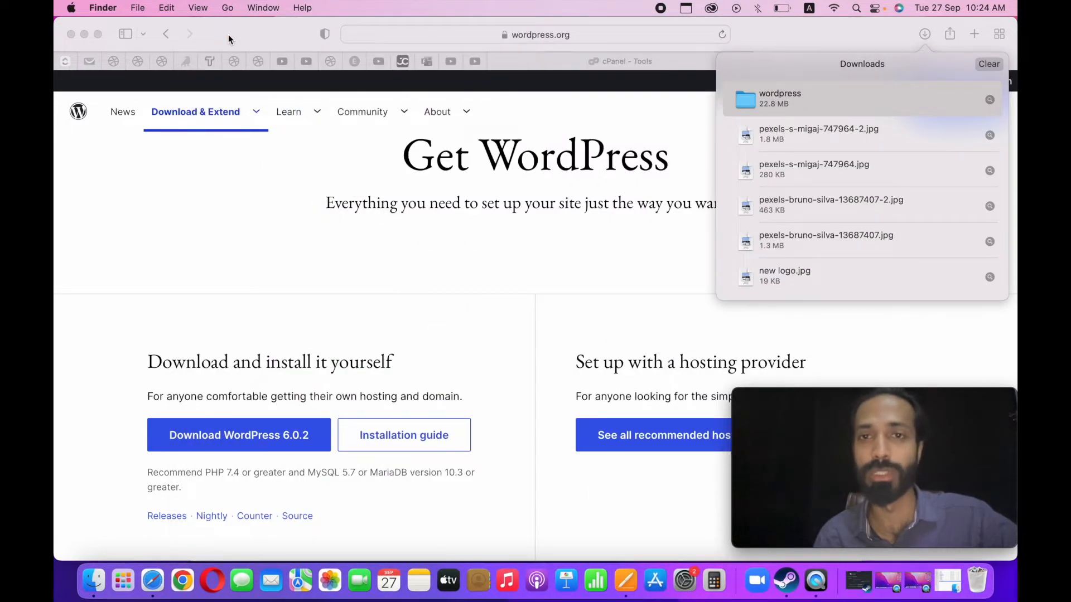
click(342, 225)
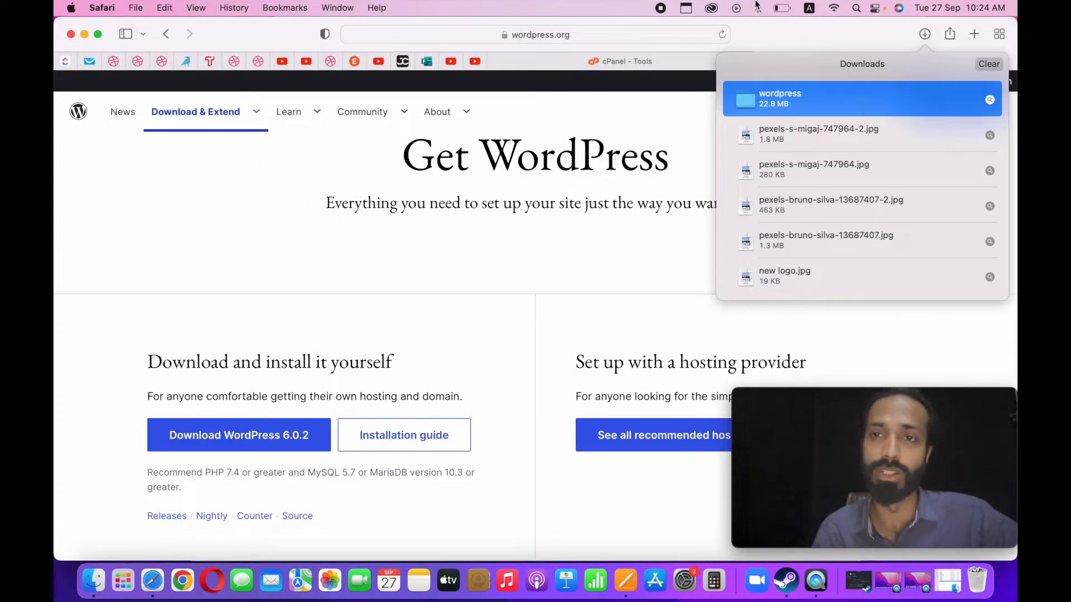
click(762, 43)
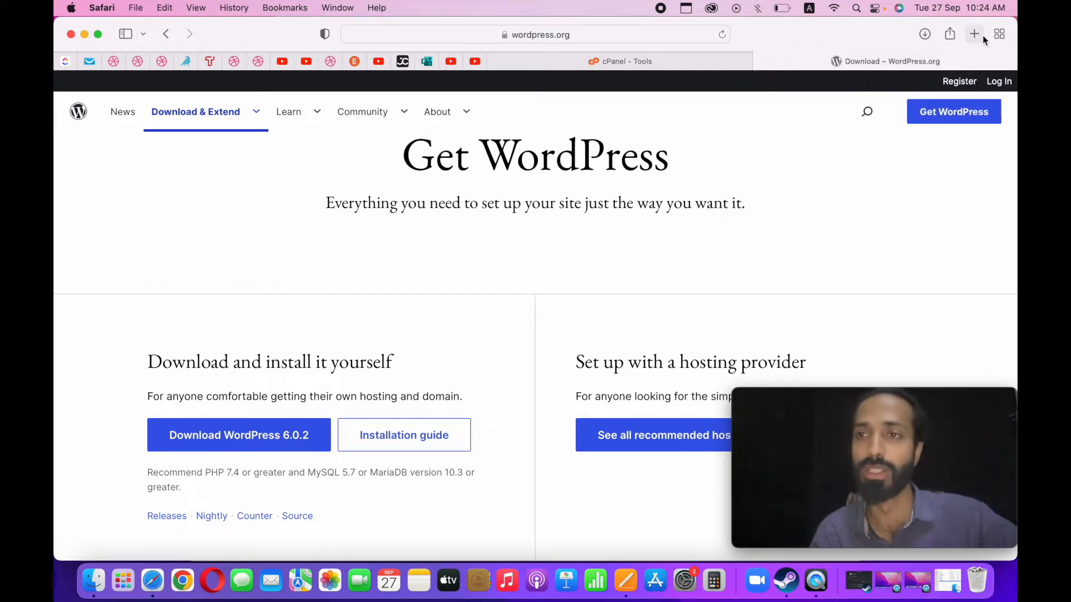
Open the WordPress trainer's personal website in a new browser tab.
click(975, 34)
text(hamizzulfiqar.com)
key(Return)
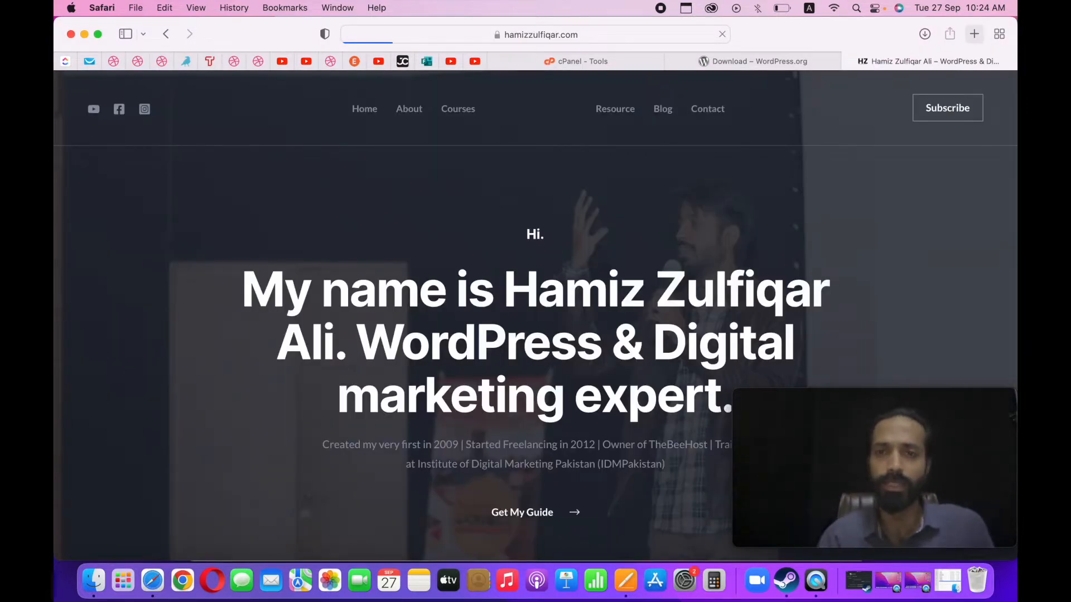
Look through the personal website's homepage as a sample WordPress site, closing its pop-up.
scroll(531, 292, down, 5)
scroll(531, 292, down, 20)
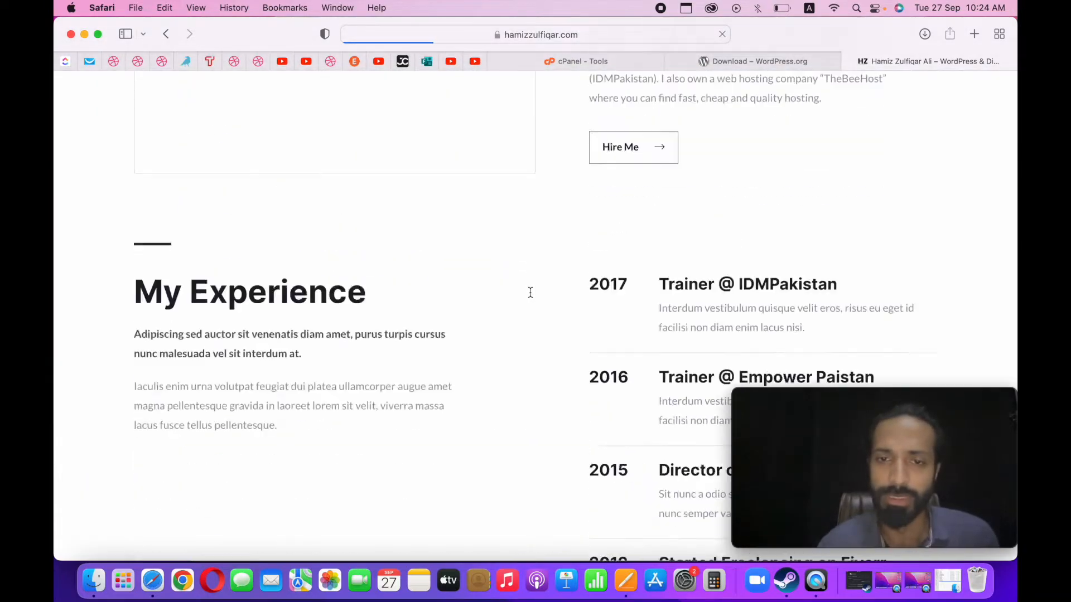
scroll(531, 292, up, 12)
scroll(530, 292, up, 12)
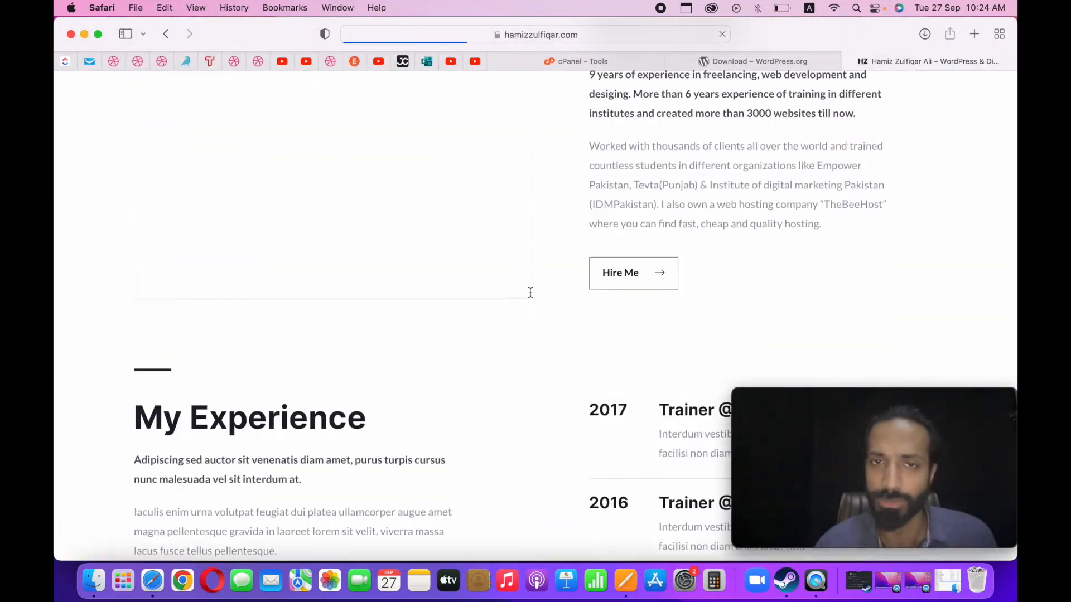
scroll(530, 292, up, 6)
scroll(531, 296, up, 7)
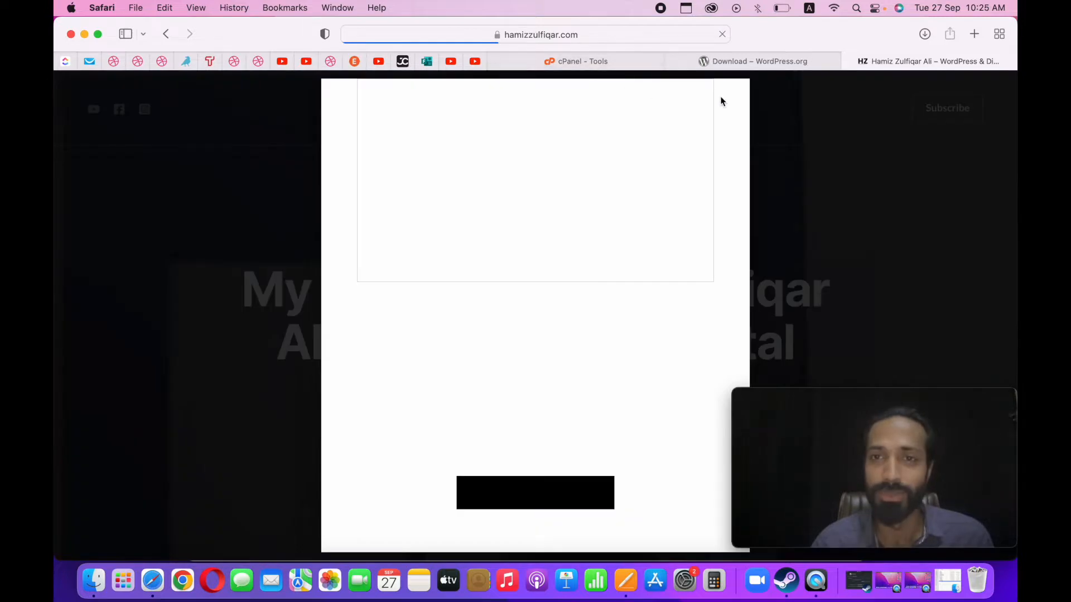
click(734, 101)
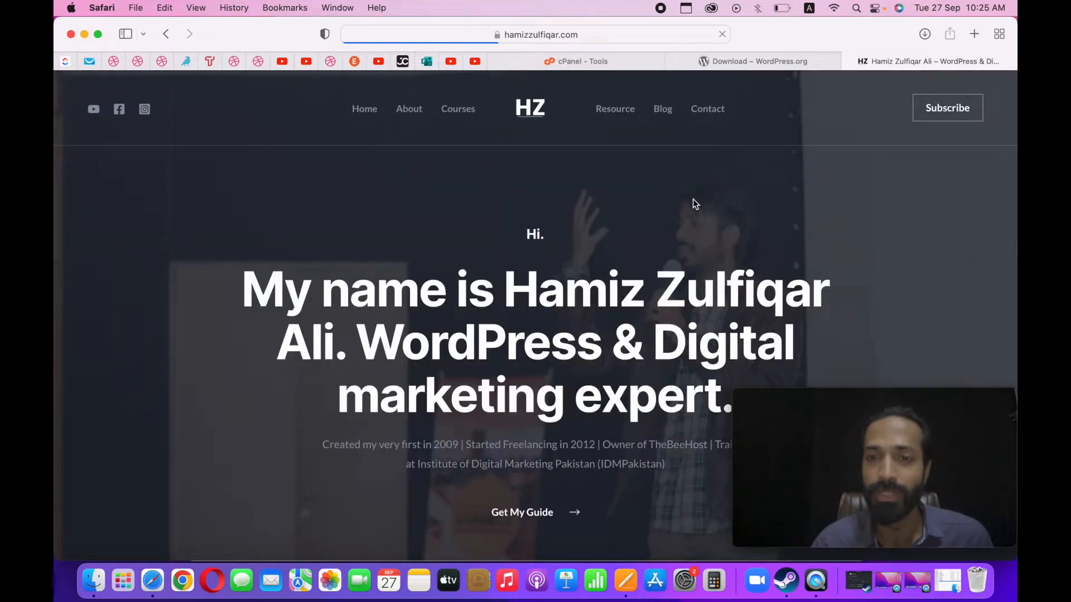
scroll(694, 196, down, 1)
scroll(642, 253, up, 1)
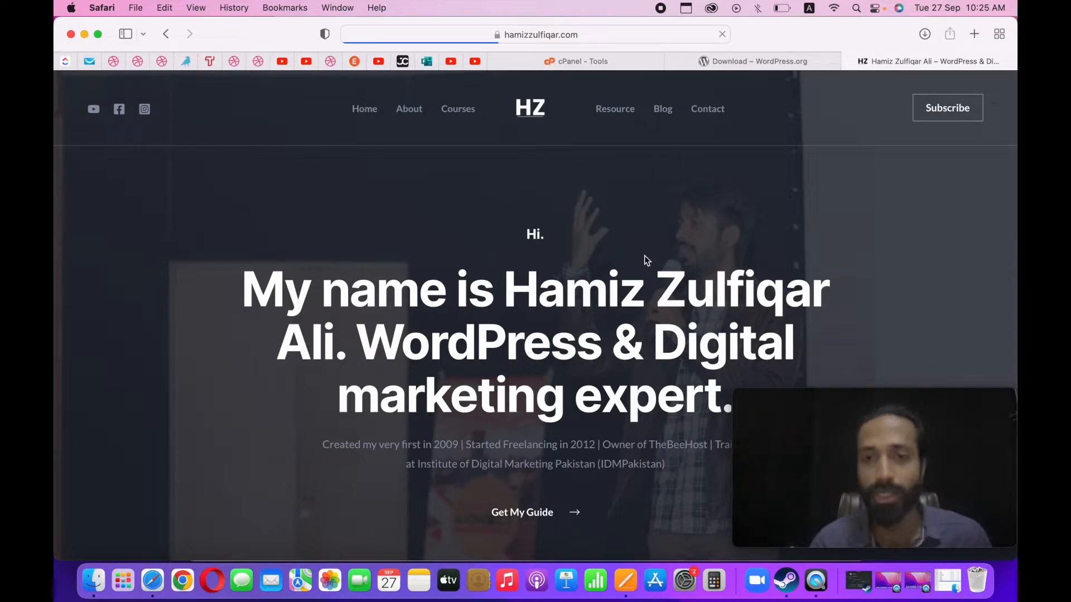
click(578, 31)
click(254, 239)
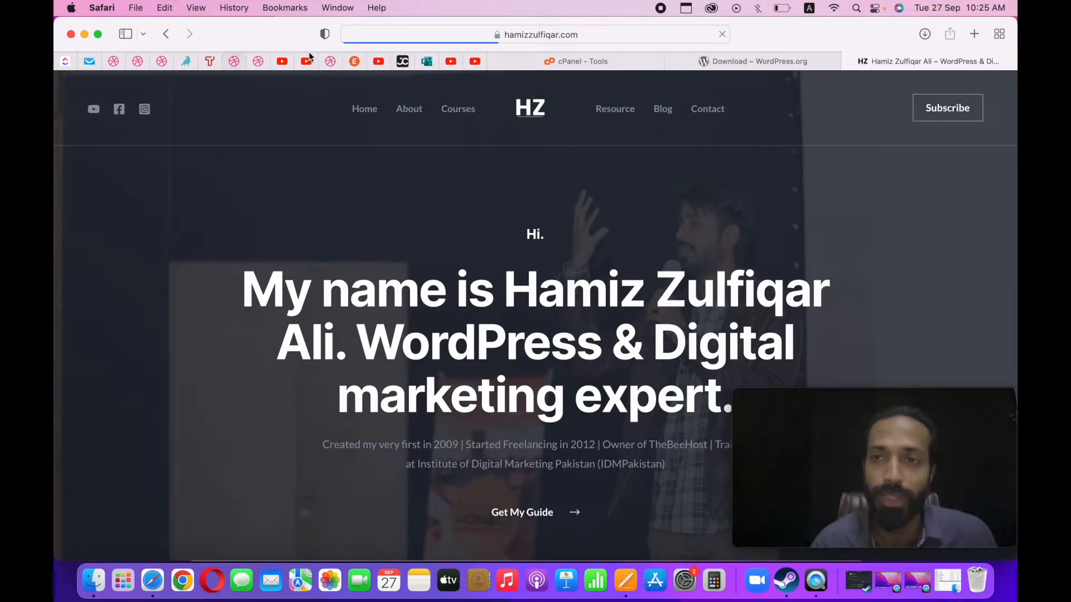
Close the WordPress download page's browser tab and return to the cPanel Tools page.
click(678, 59)
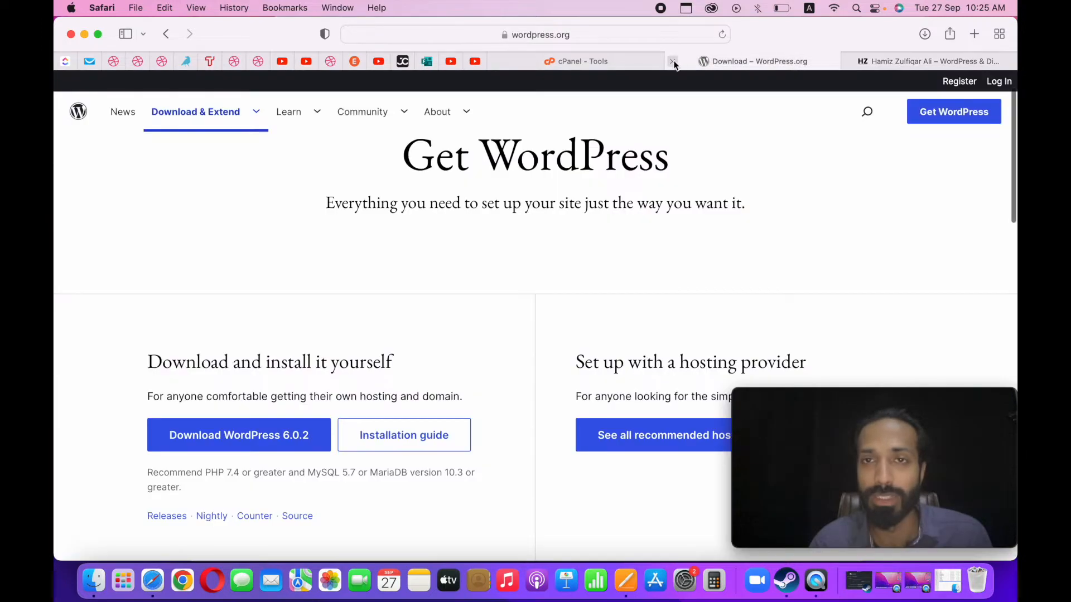
click(671, 62)
click(606, 64)
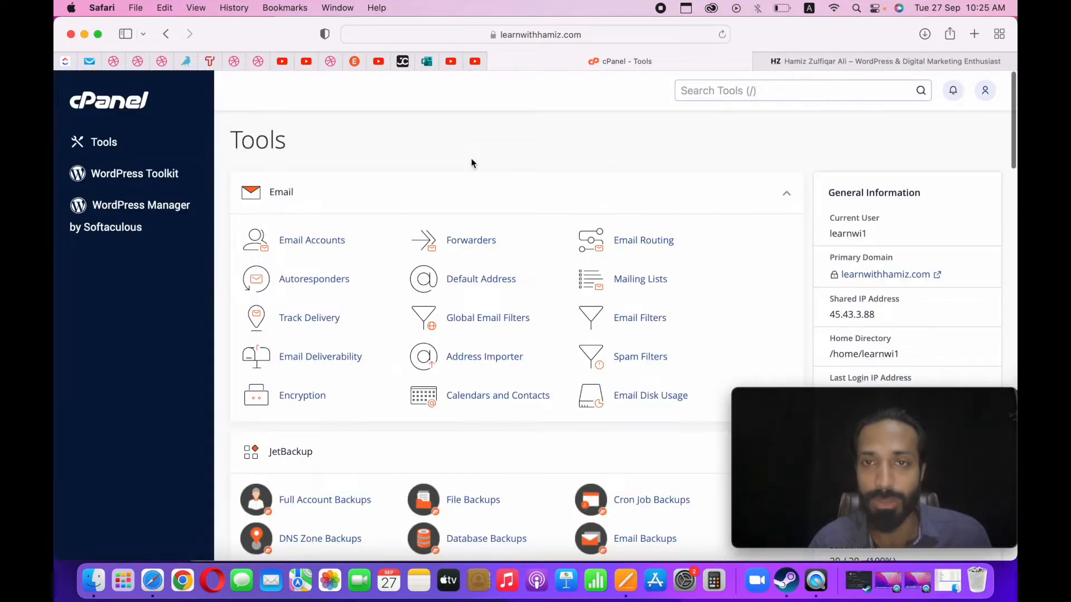
Open the Subdomains tool from the Domains section of the cPanel Tools page.
scroll(471, 162, down, 8)
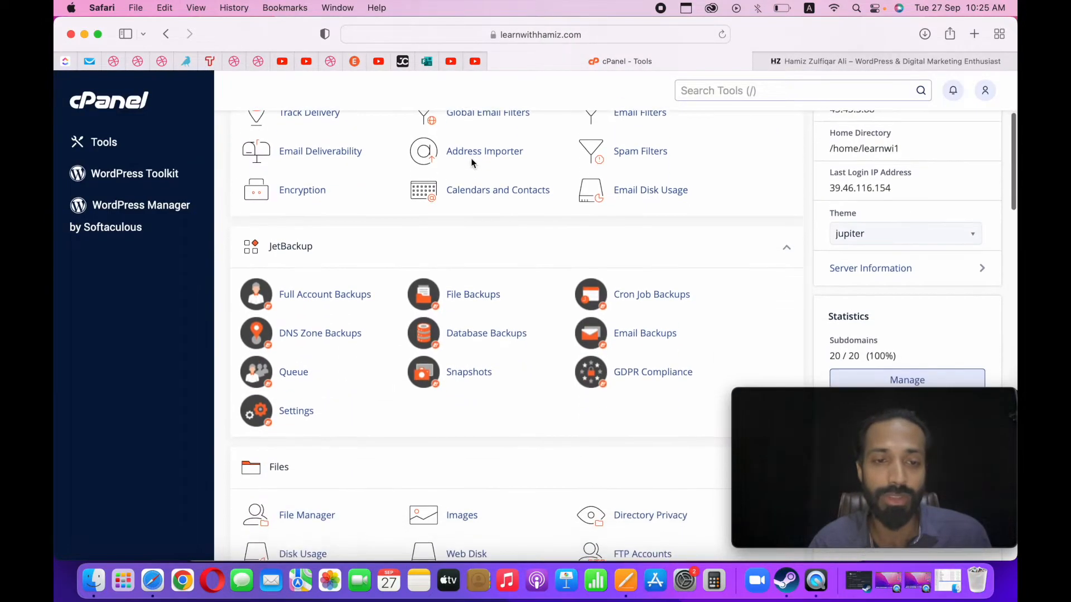
scroll(345, 342, down, 14)
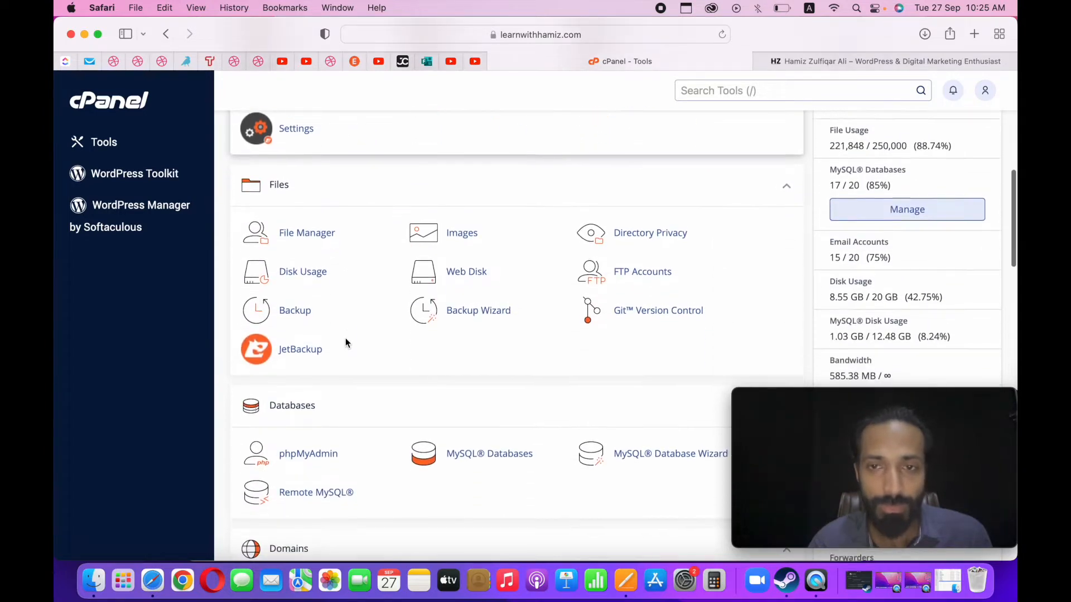
scroll(335, 437, down, 3)
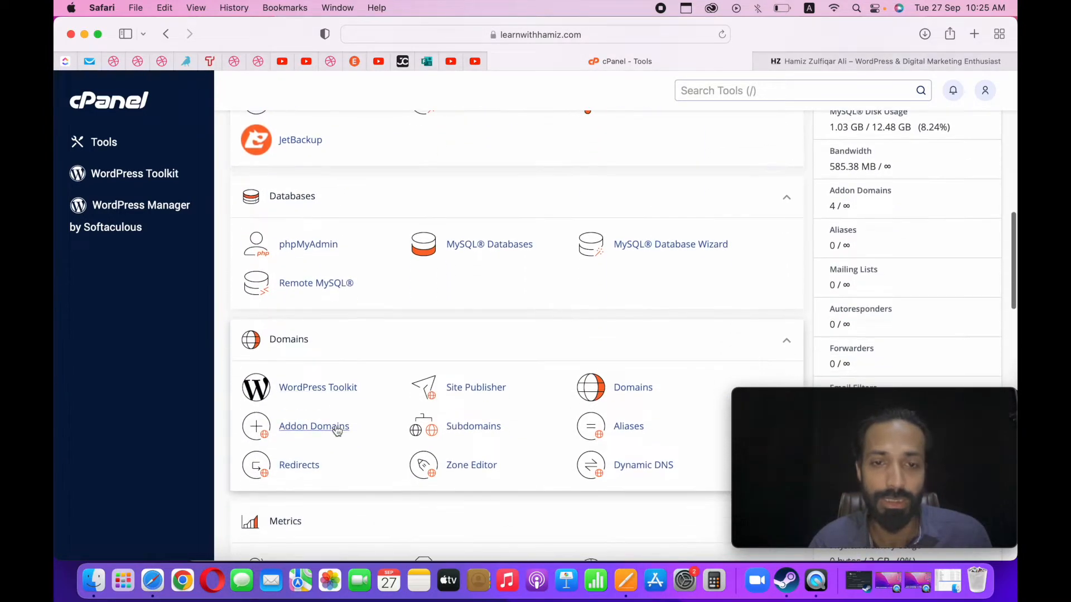
click(462, 438)
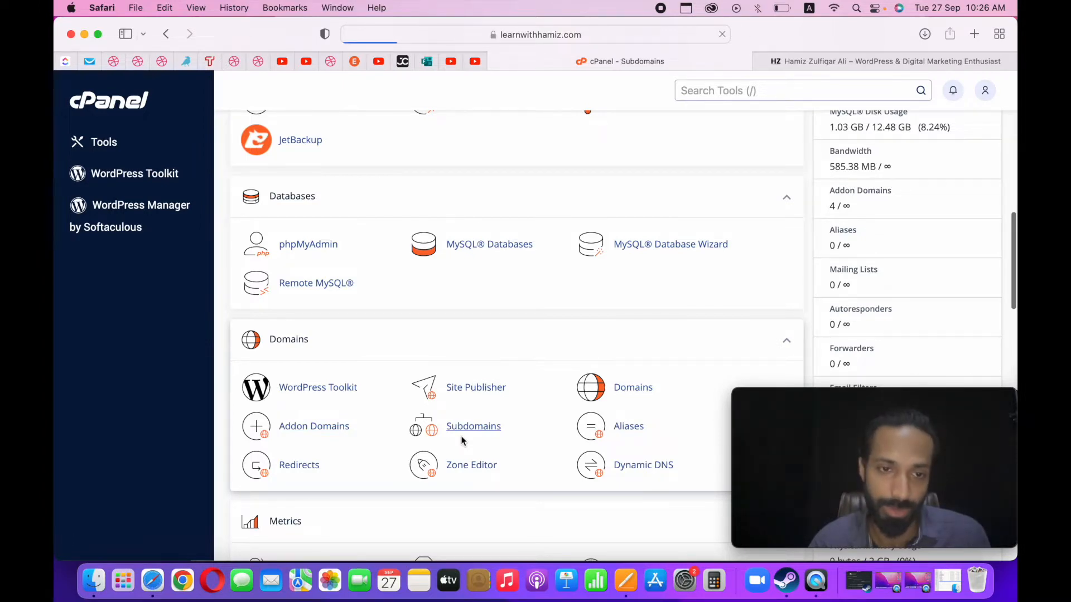
Examine the list of existing subdomains with their document roots and the notice about the subdomain limit.
scroll(461, 436, down, 3)
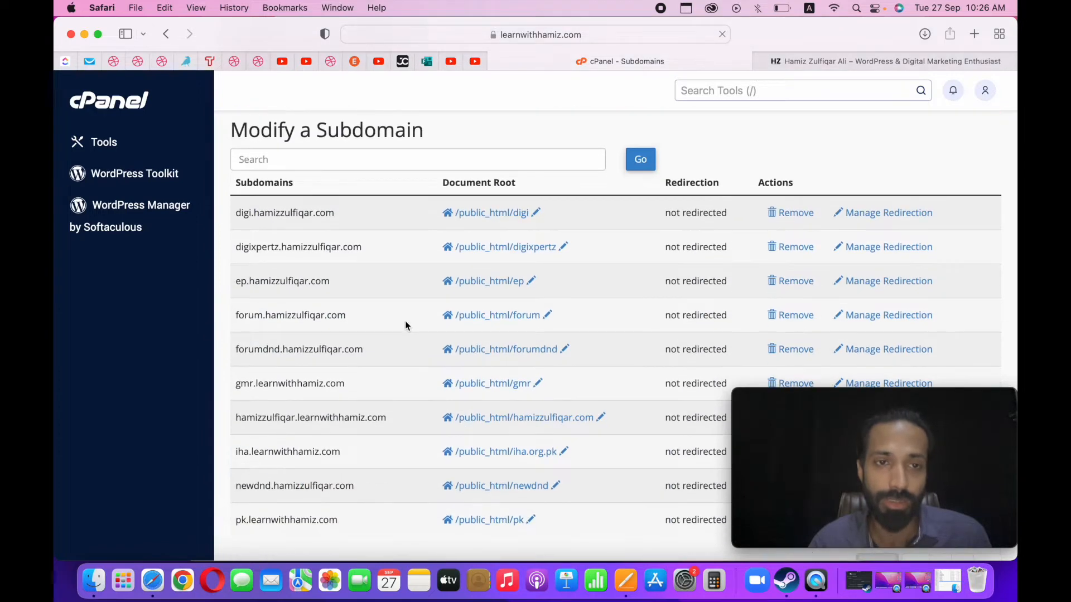
scroll(406, 323, down, 3)
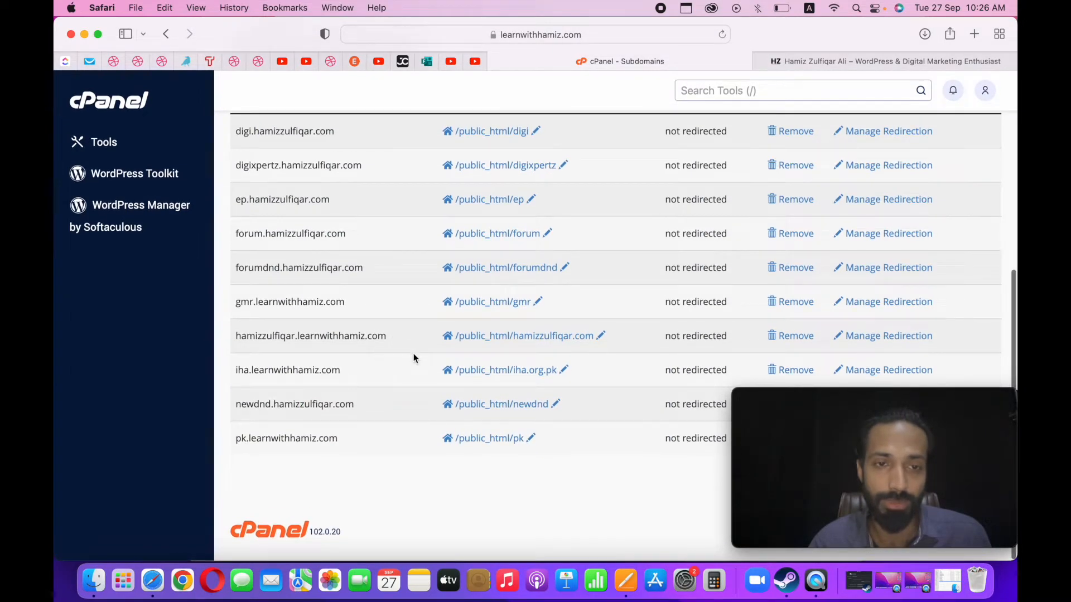
scroll(357, 428, up, 6)
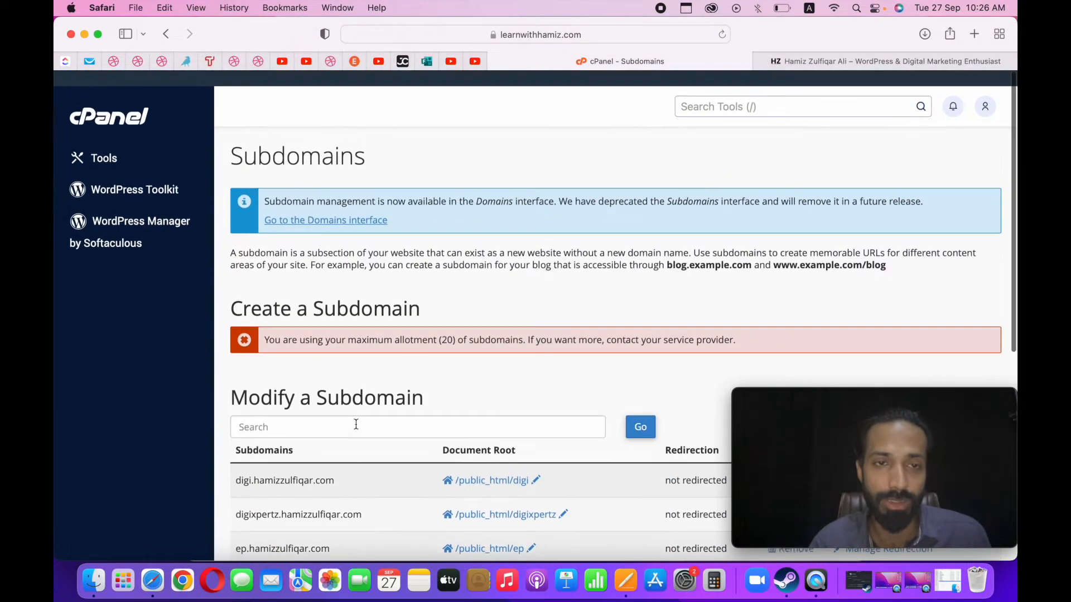
scroll(449, 346, down, 5)
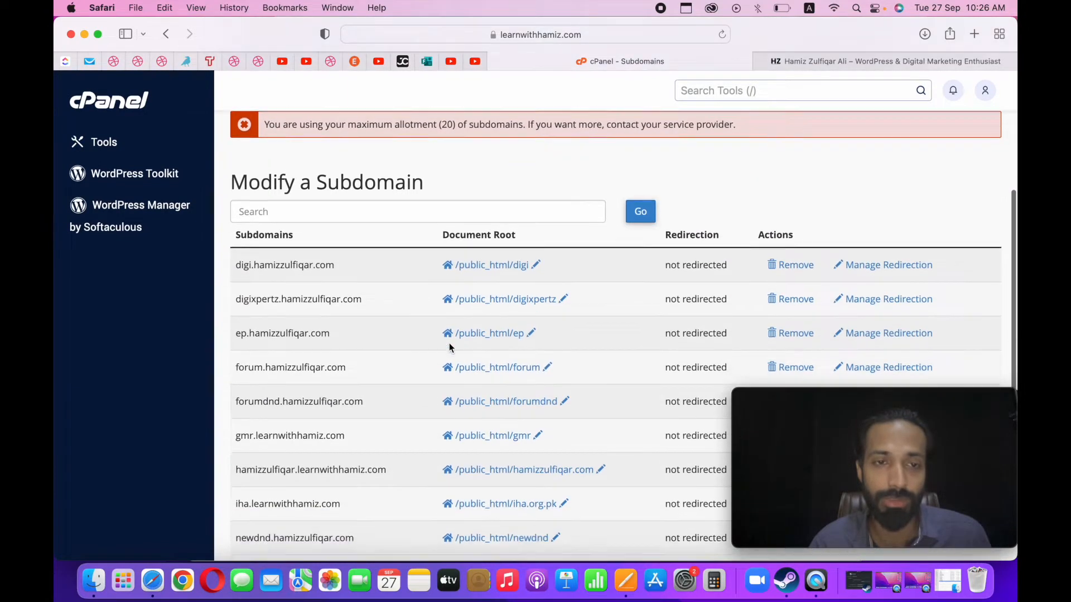
scroll(269, 361, down, 3)
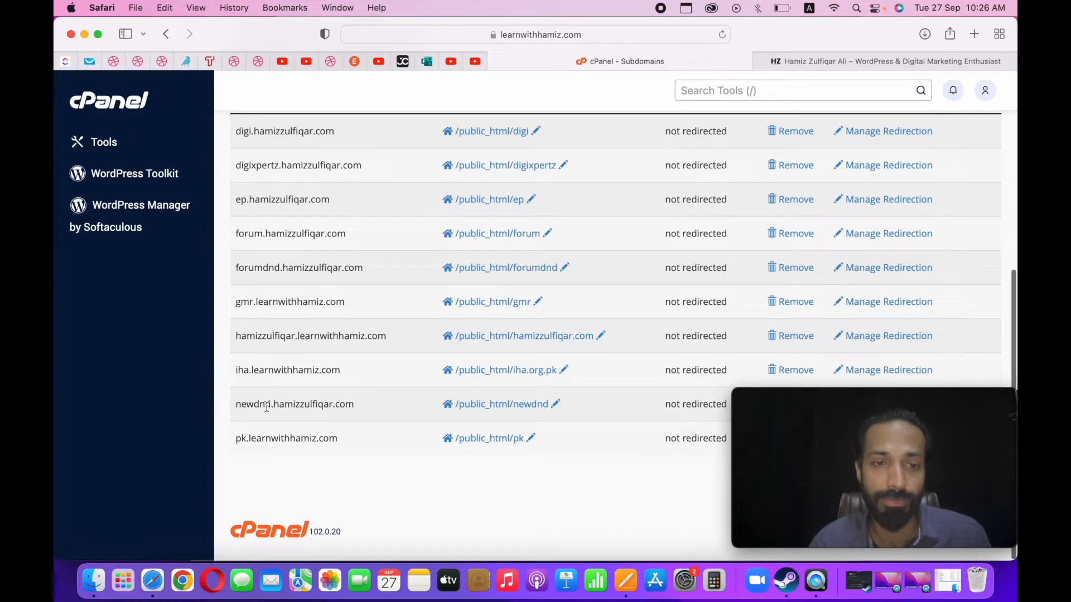
scroll(412, 417, up, 3)
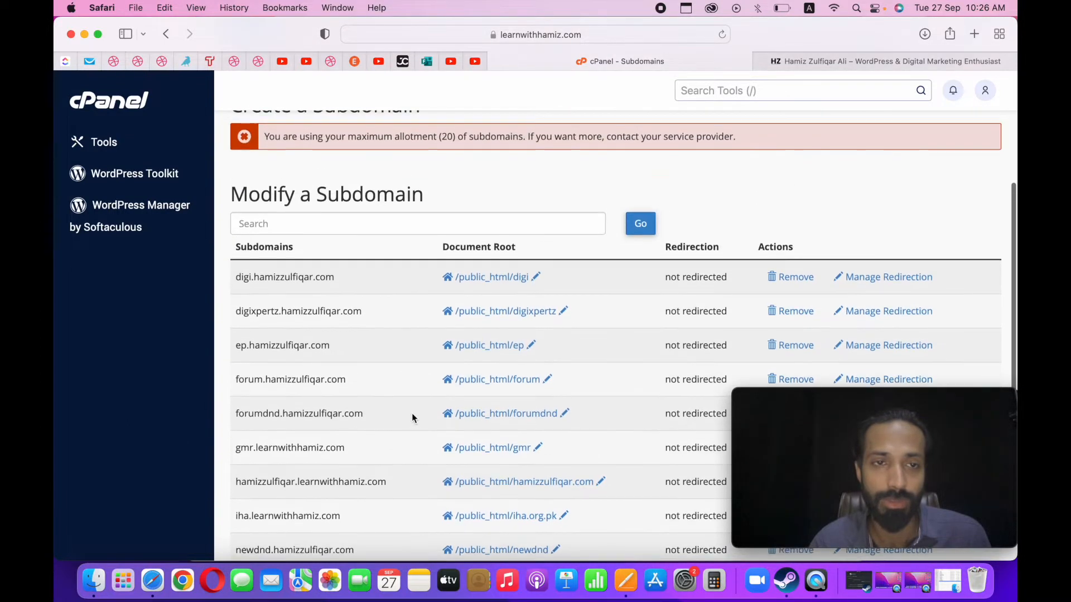
scroll(310, 399, down, 3)
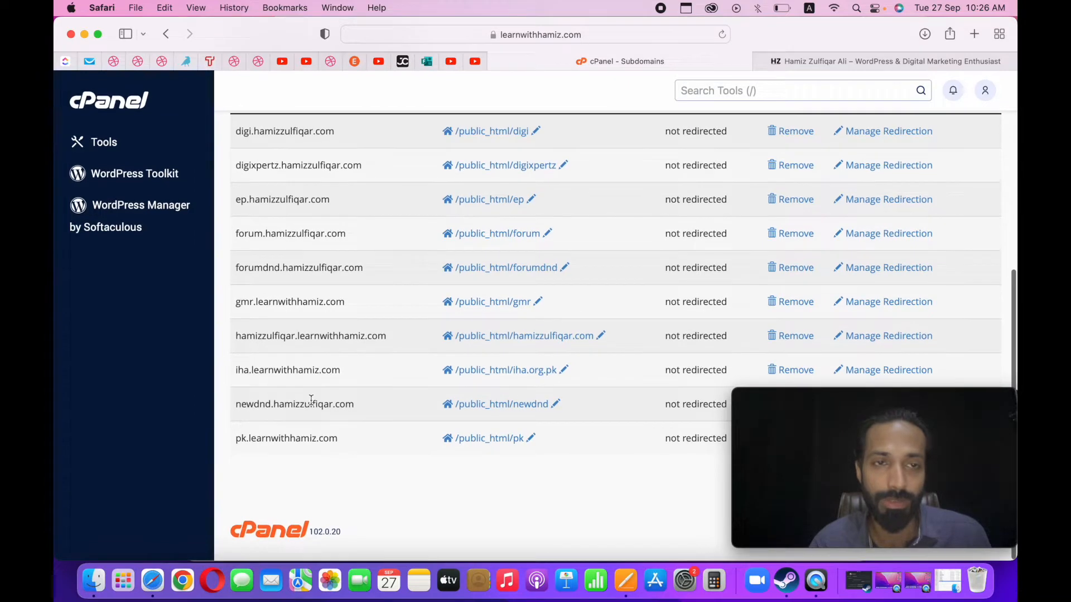
scroll(311, 401, up, 1)
scroll(311, 403, up, 6)
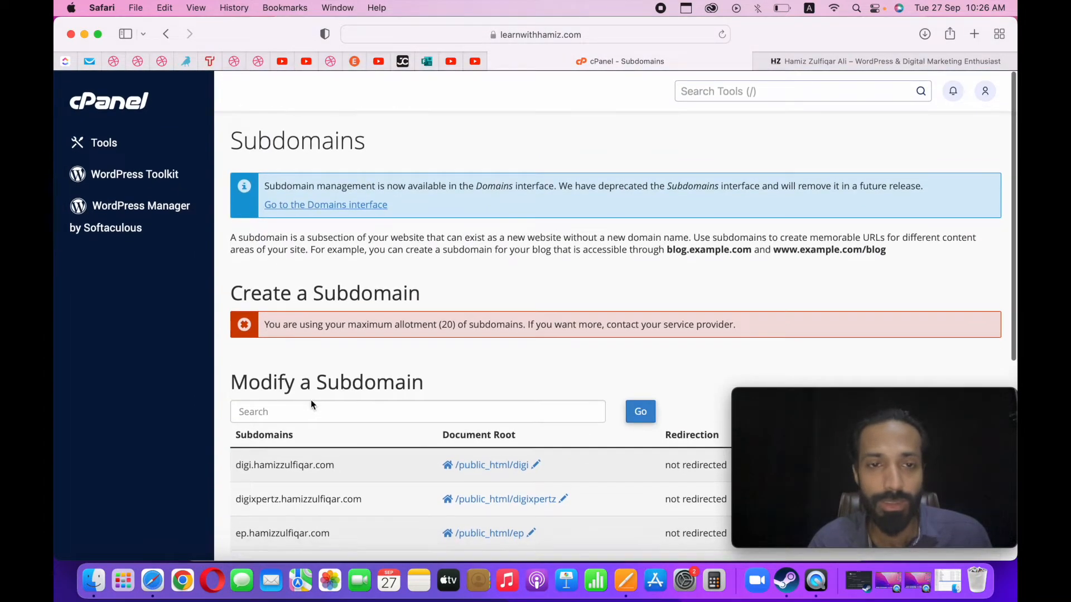
scroll(449, 359, down, 6)
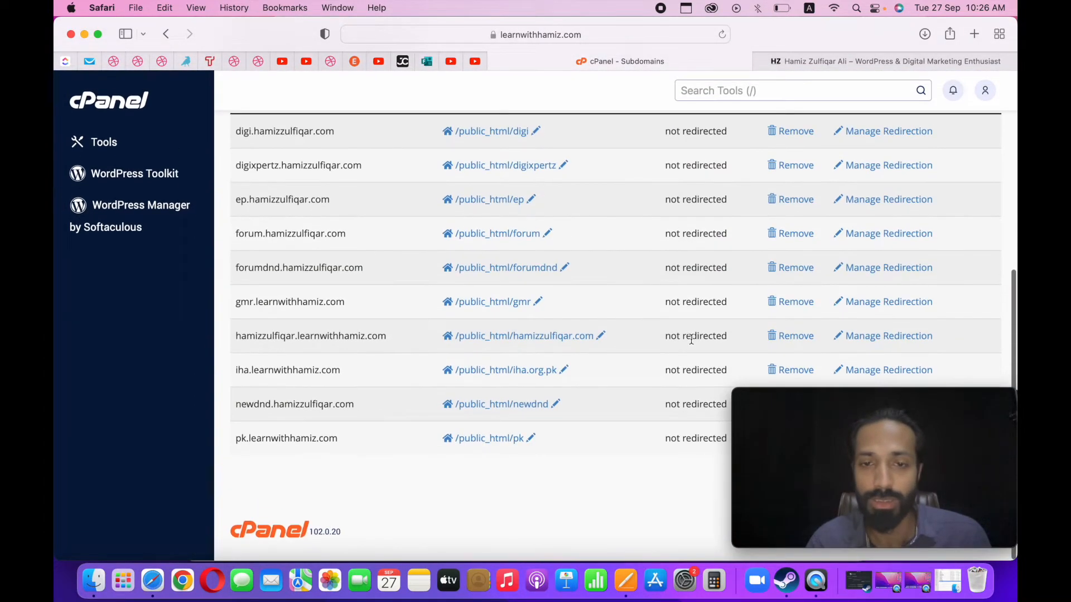
scroll(580, 357, up, 8)
scroll(382, 373, down, 4)
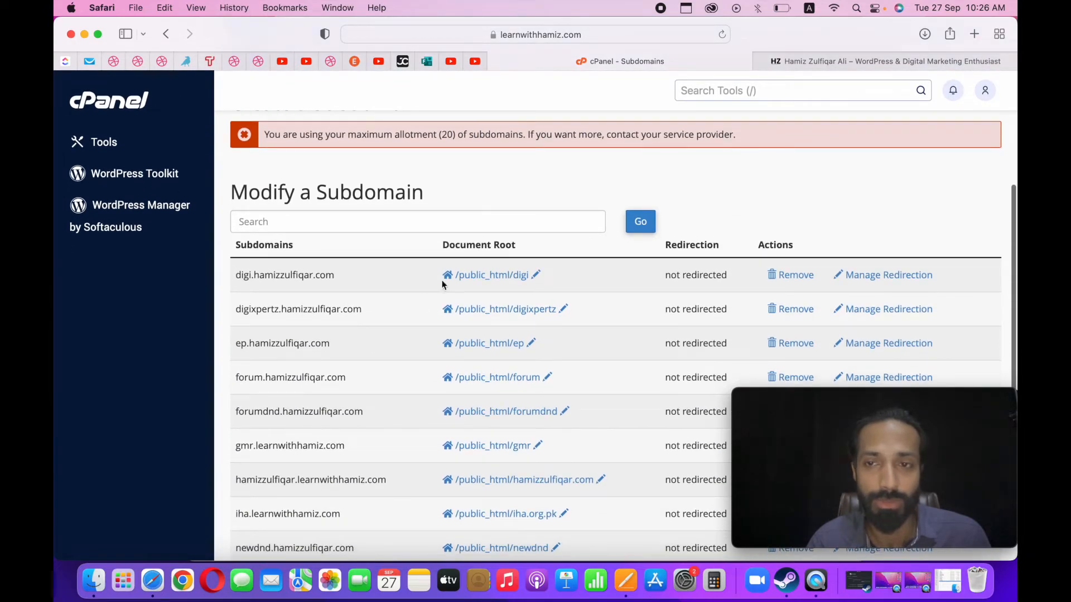
scroll(396, 308, down, 3)
Show the next page of the subdomain list and look through its entries.
drag(900, 413, 527, 410)
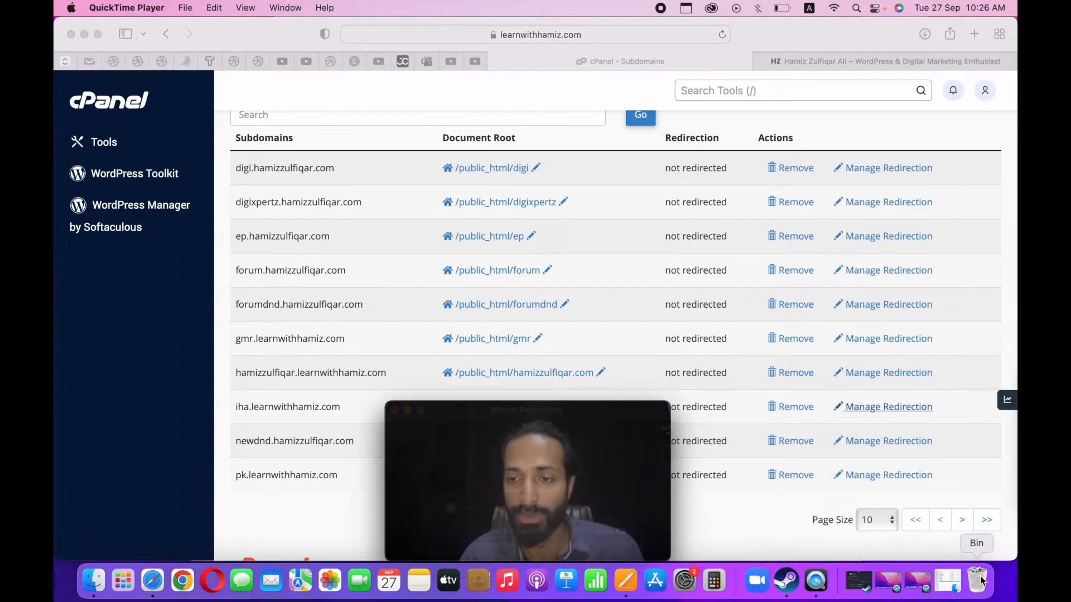
click(963, 526)
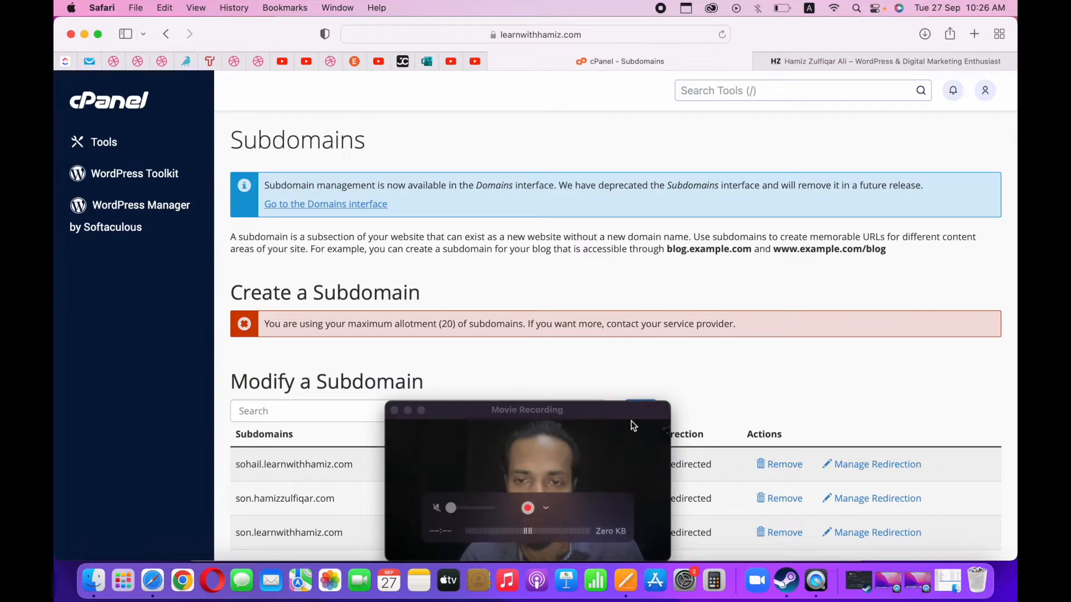
drag(632, 427, 932, 112)
scroll(531, 352, down, 4)
scroll(530, 352, down, 1)
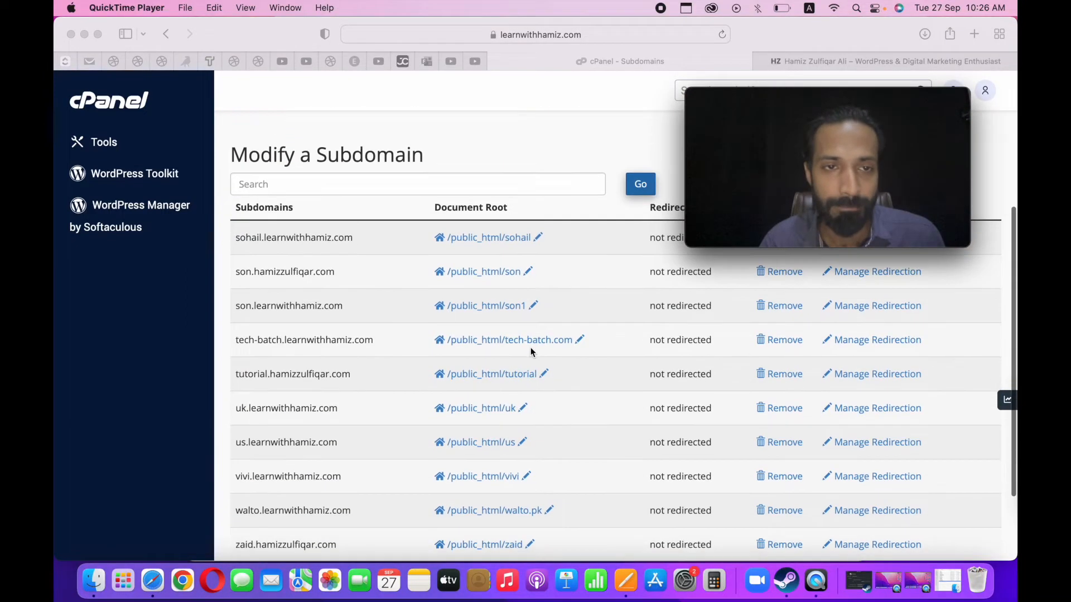
Permanently delete the "tutorial" subdomain of the trainer's personal domain.
scroll(530, 352, up, 1)
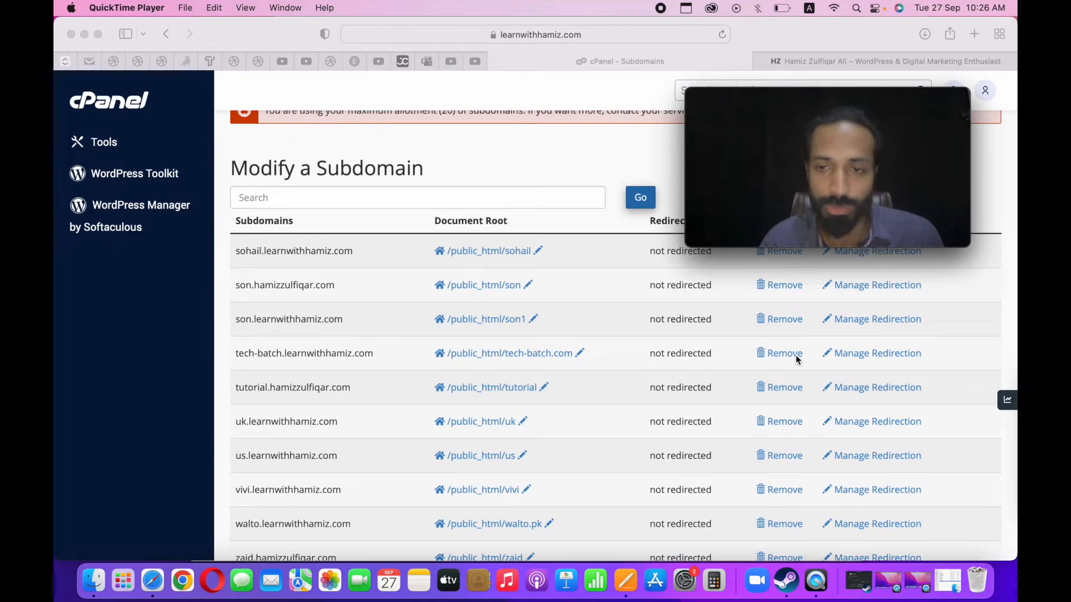
click(791, 384)
click(781, 388)
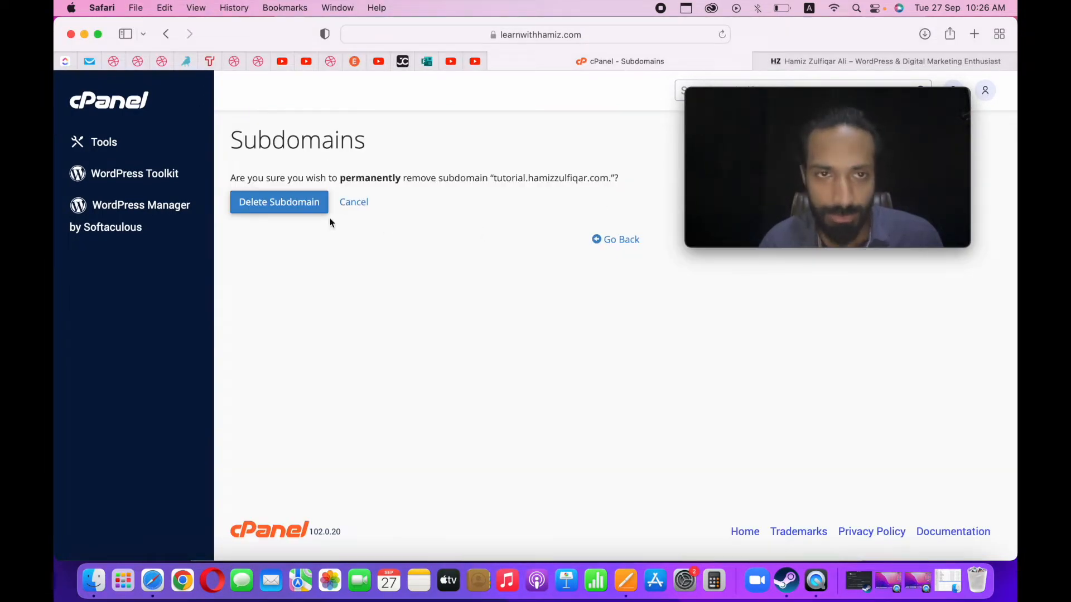
click(264, 211)
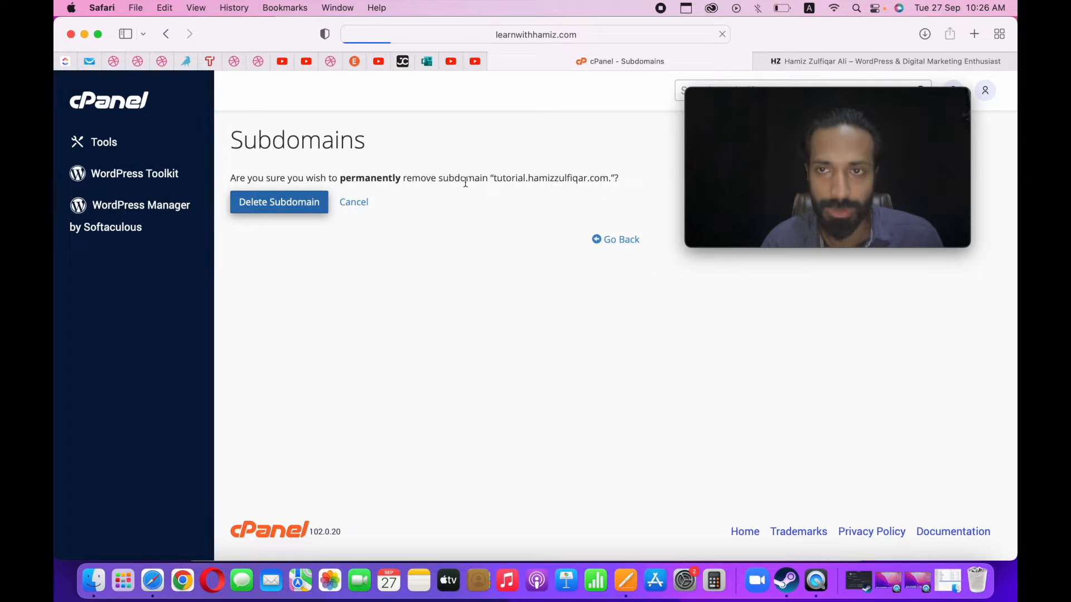
mouse_move(841, 90)
click(848, 98)
drag(847, 98, 925, 120)
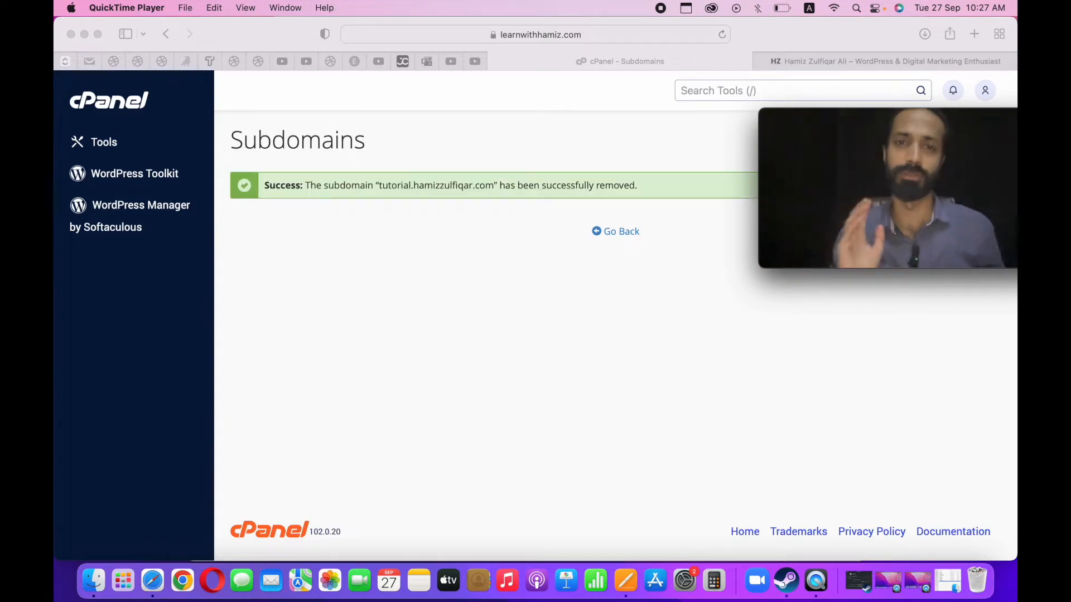
Go back to the subdomain form and create the subdomain "backup" under the trainer's personal domain.
click(616, 232)
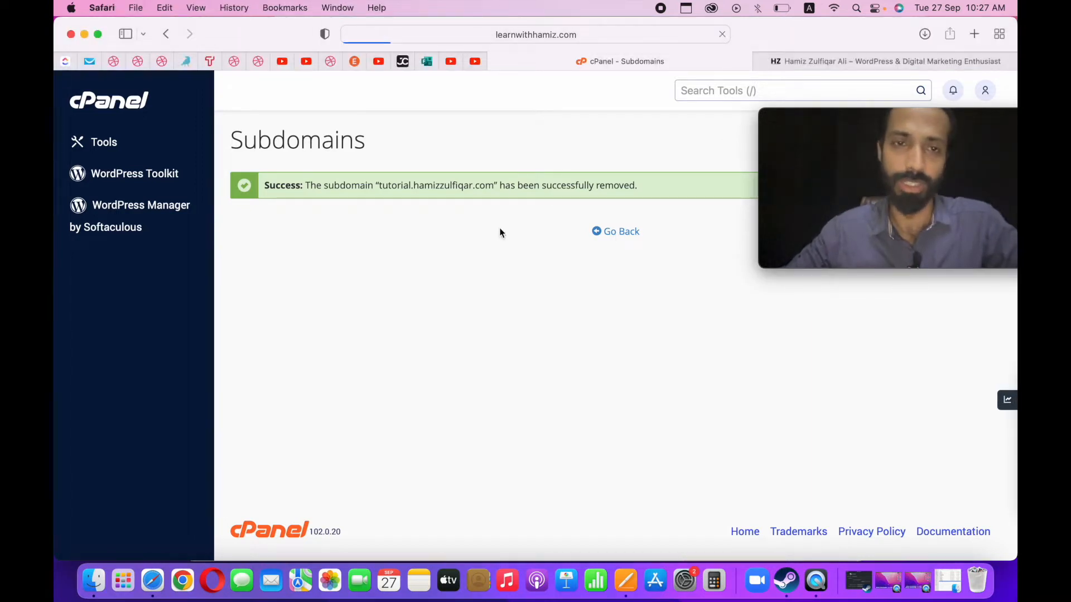
click(350, 371)
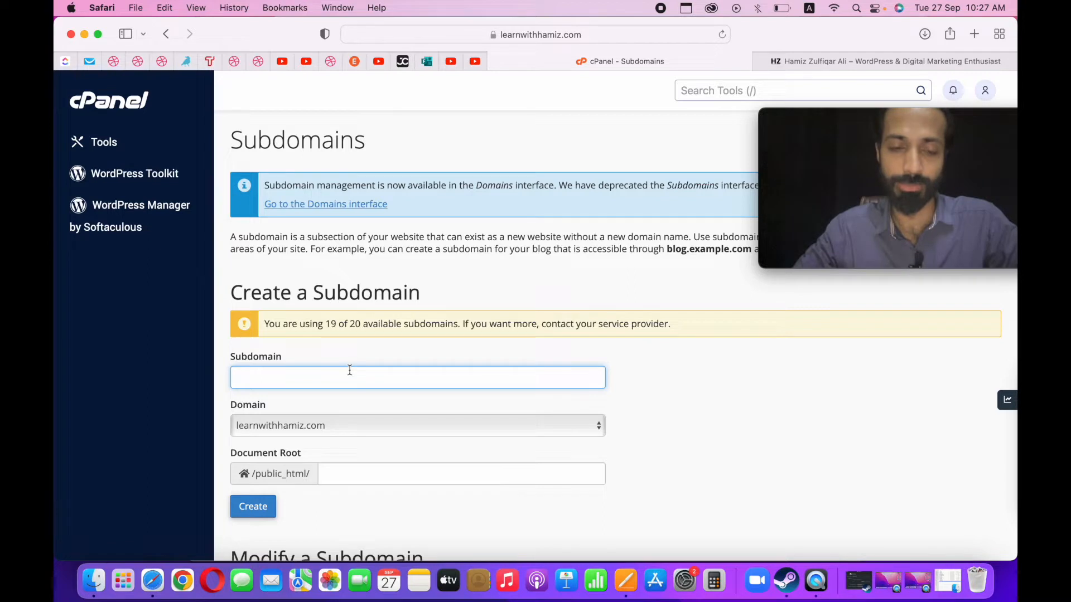
text(backup)
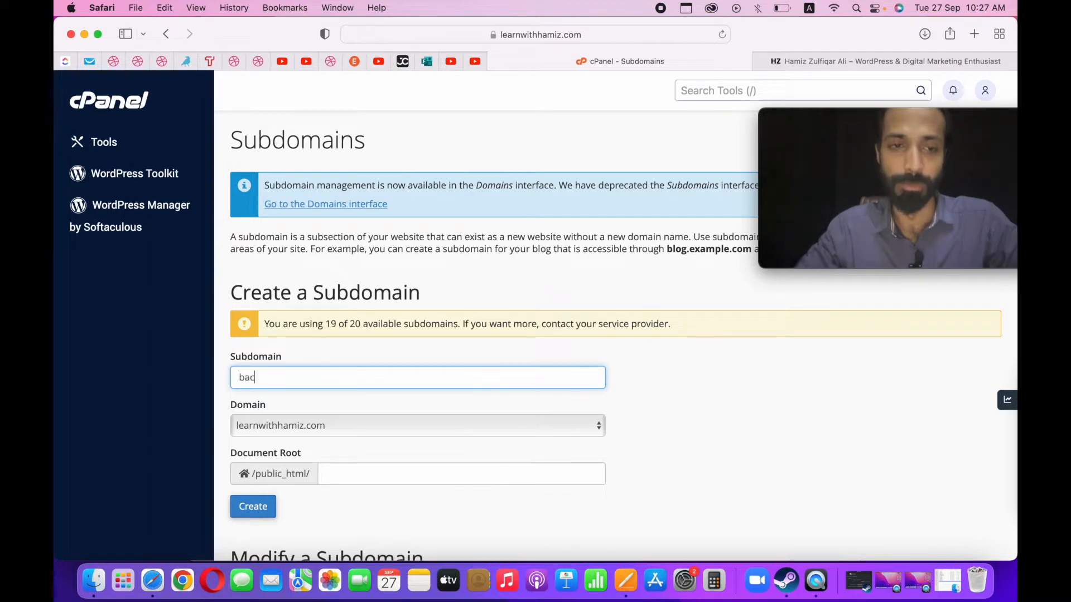
click(273, 426)
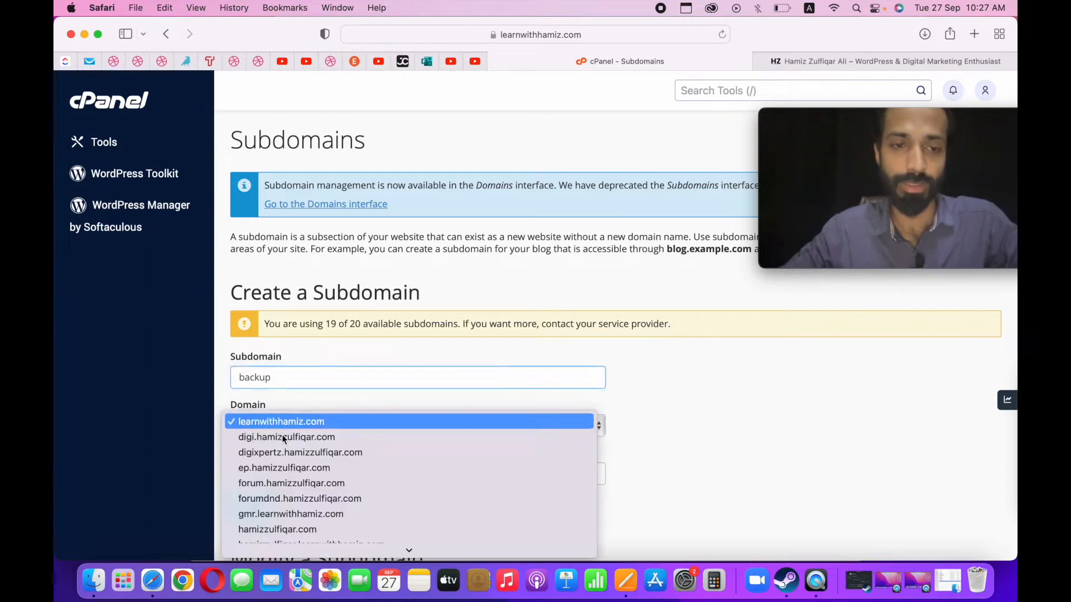
click(290, 526)
click(266, 512)
drag(862, 116, 845, 418)
click(576, 269)
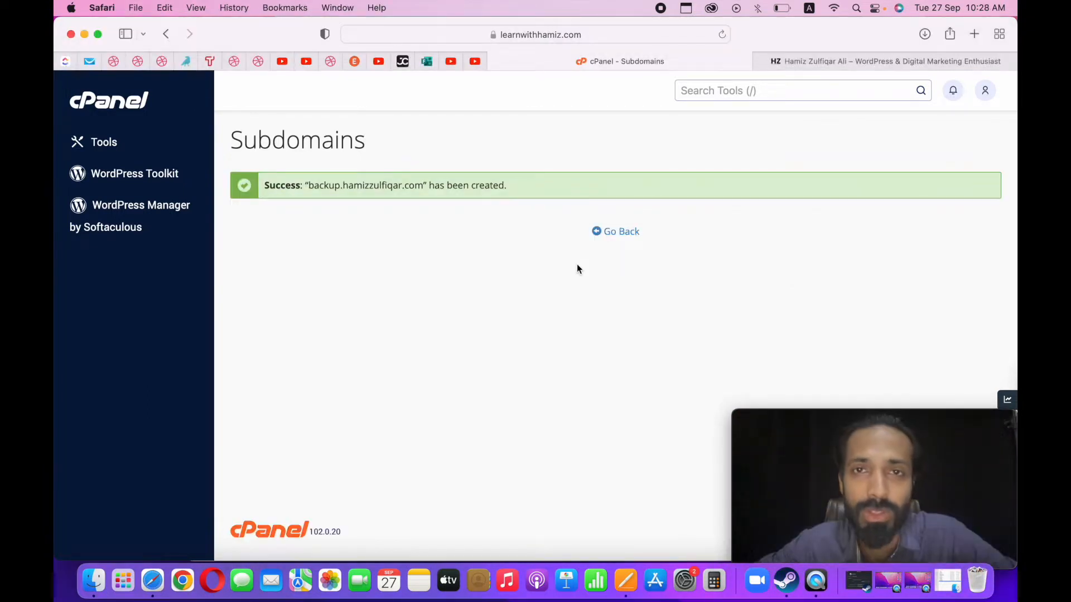
Leave the creation confirmation for the subdomain list and return to the cPanel Tools page.
click(619, 236)
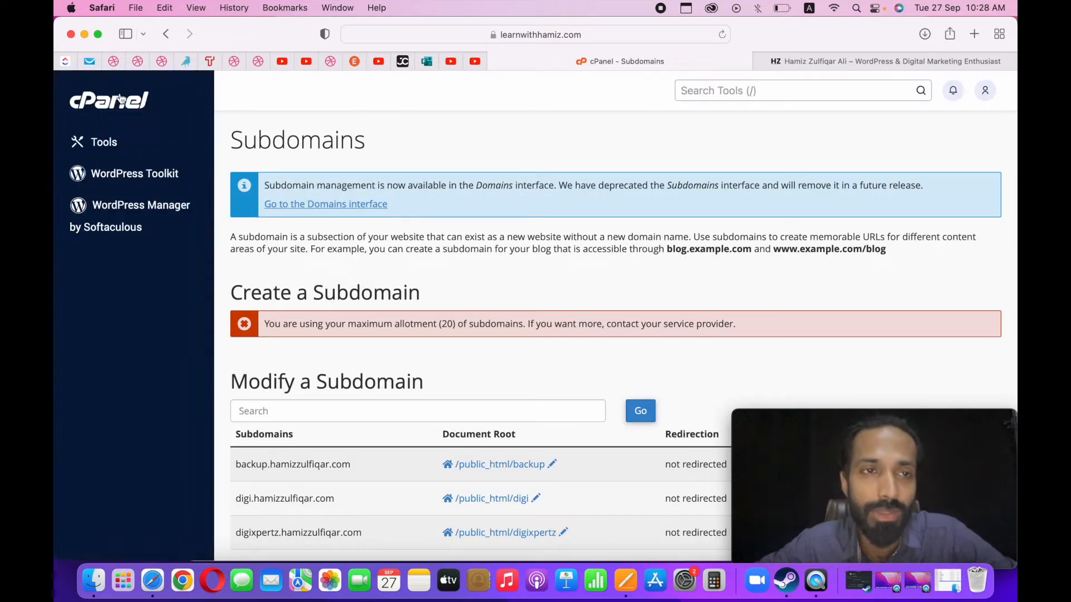
click(120, 98)
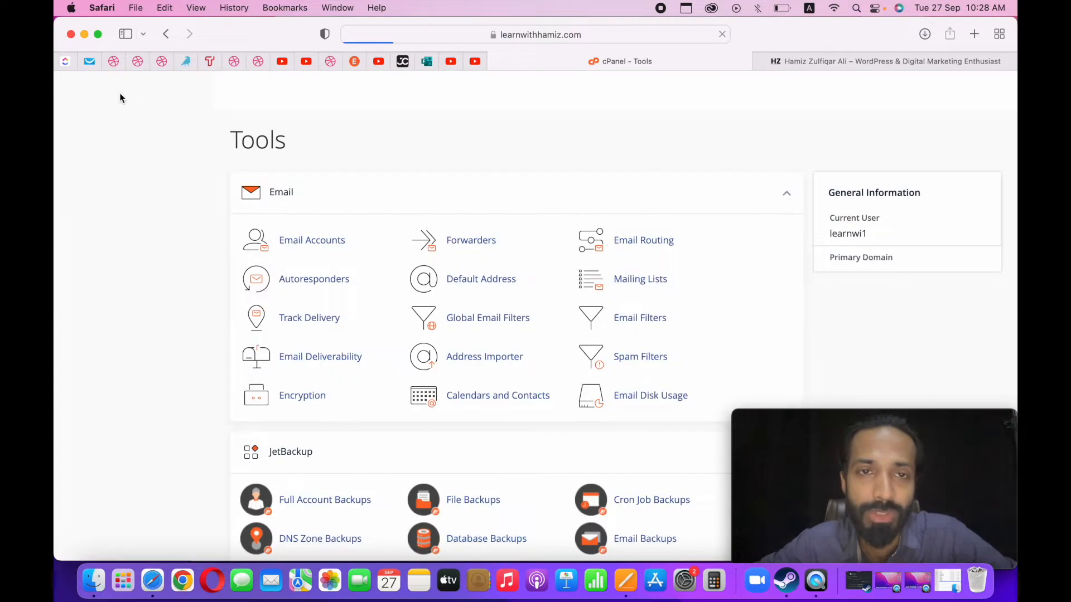
scroll(211, 360, down, 2)
scroll(211, 360, up, 2)
Open File Manager from the Files section and locate the public_html folder in the home directory.
scroll(210, 366, down, 5)
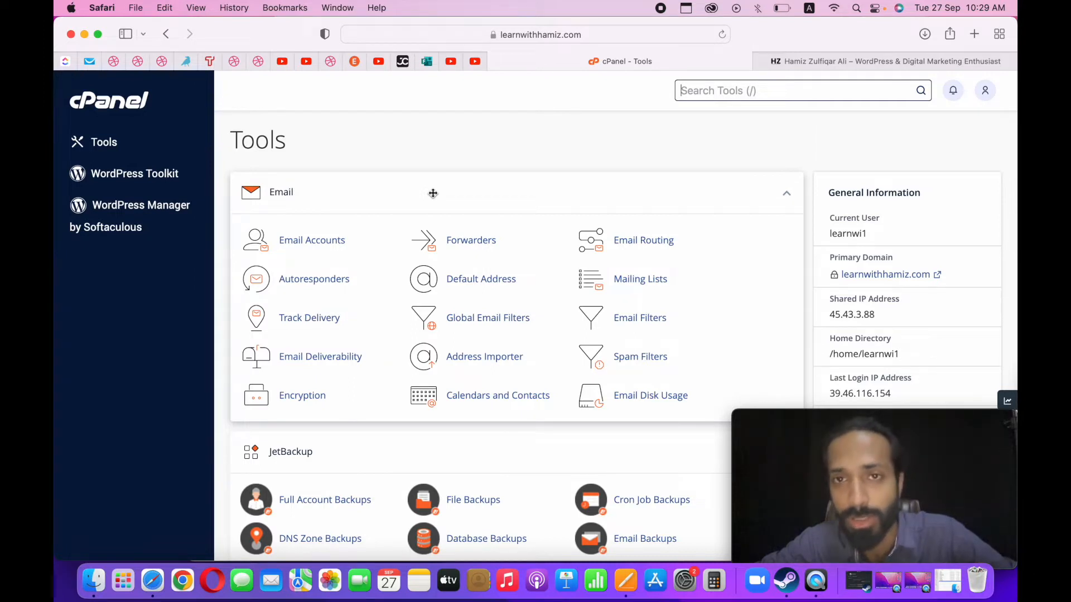
scroll(432, 193, down, 10)
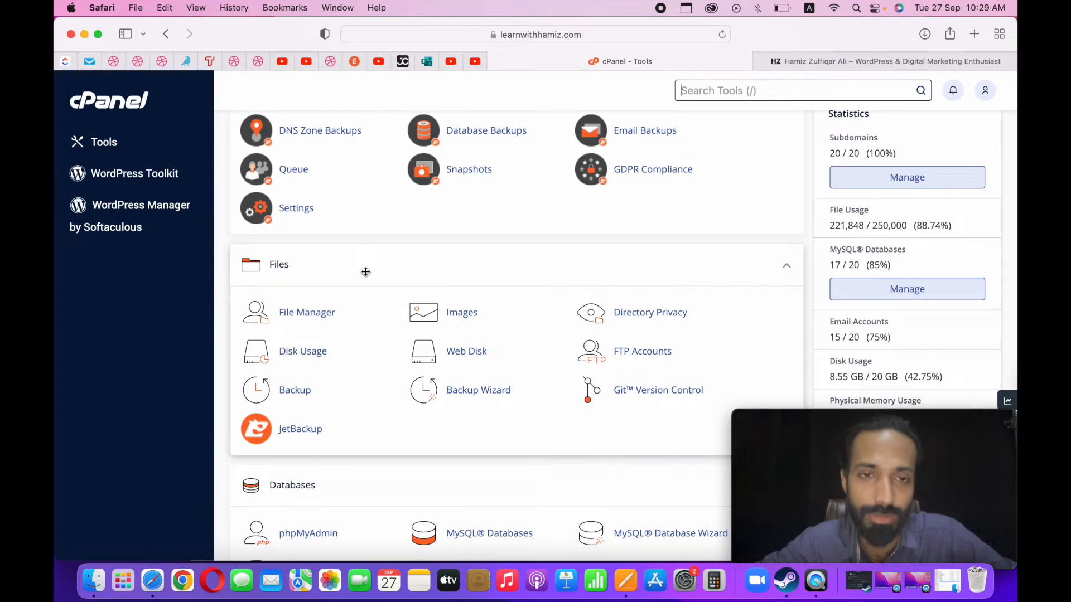
scroll(365, 271, up, 10)
scroll(365, 271, down, 10)
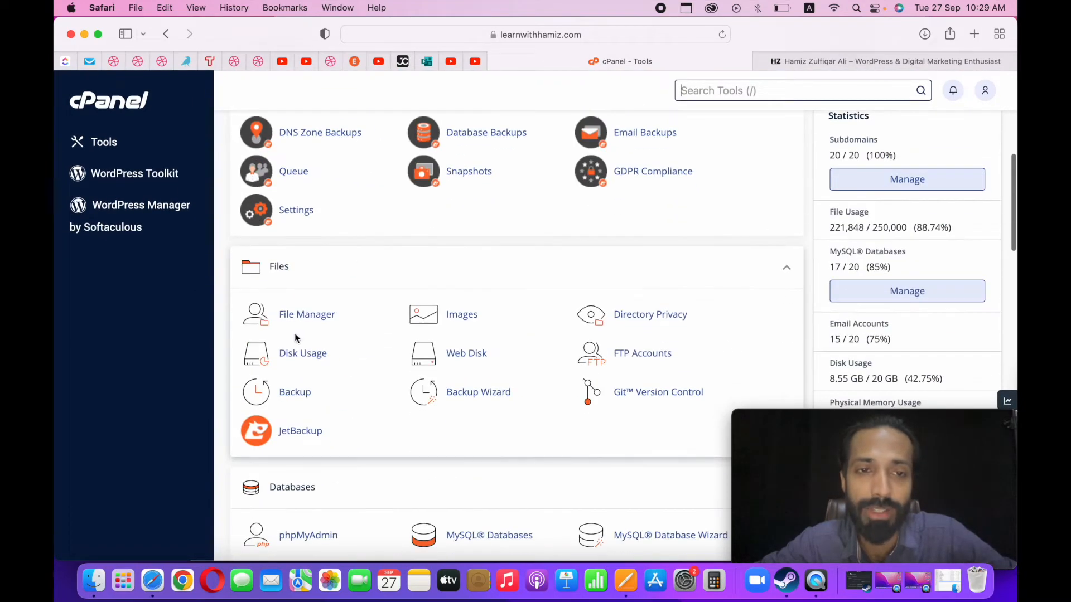
click(307, 315)
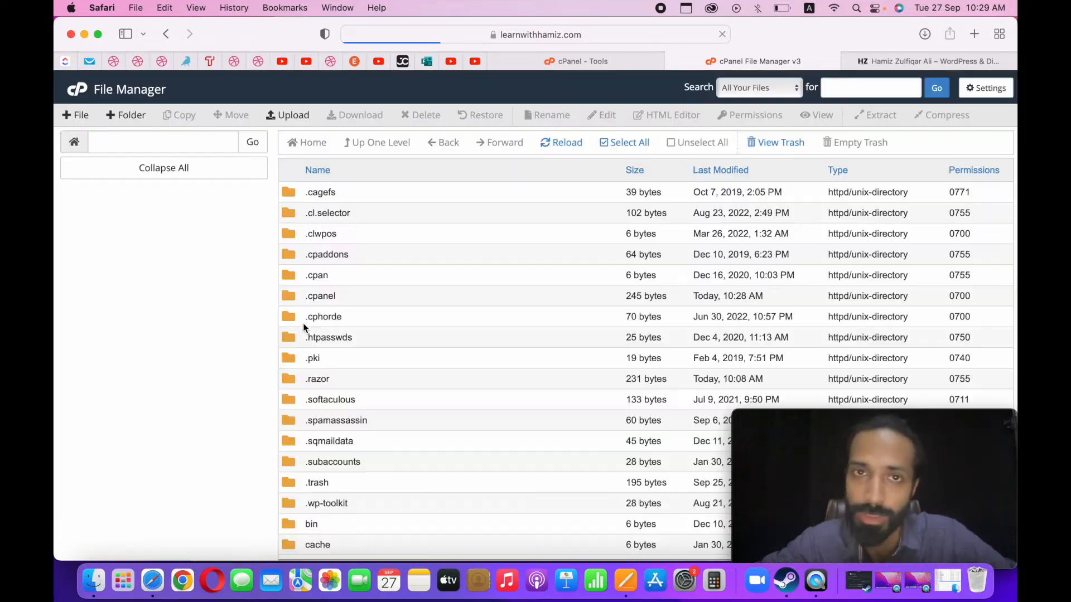
scroll(303, 323, down, 10)
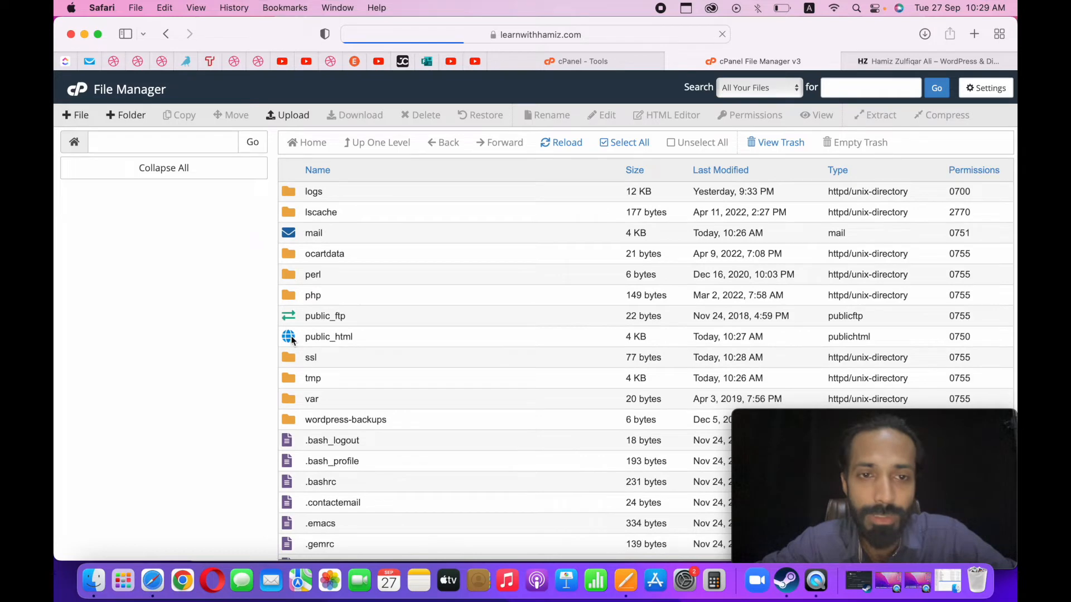
Open the public_html folder and locate the backup subdomain's folder among the site folders.
double_click(290, 338)
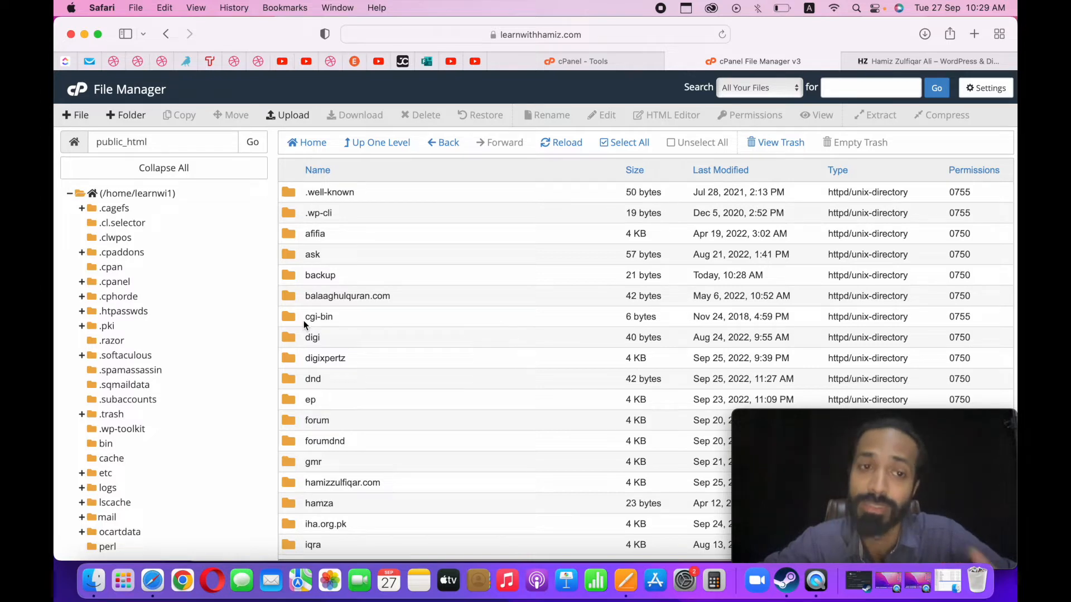
click(326, 302)
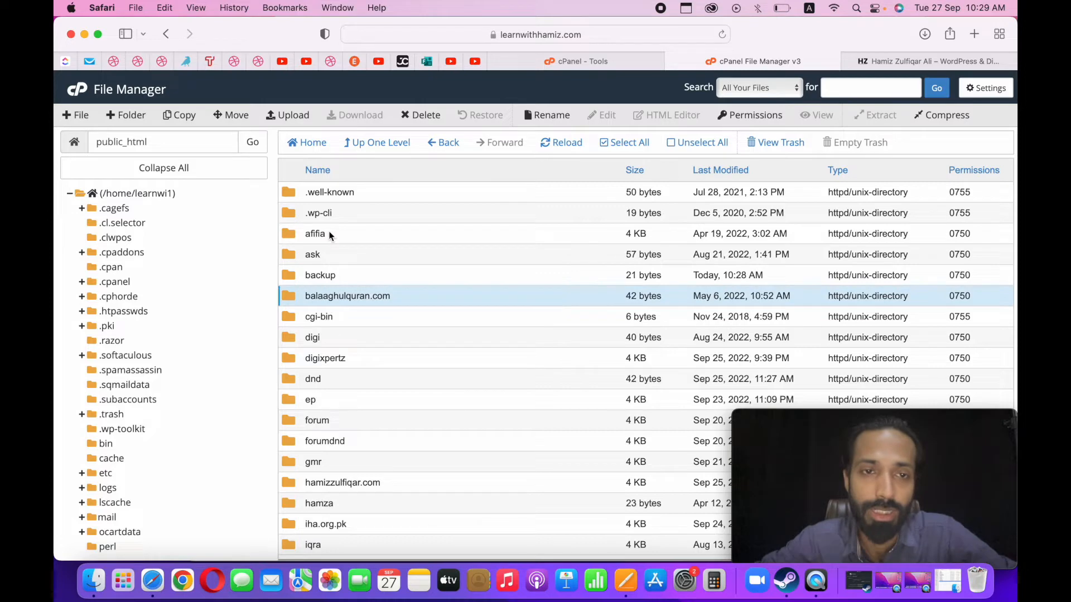
click(331, 257)
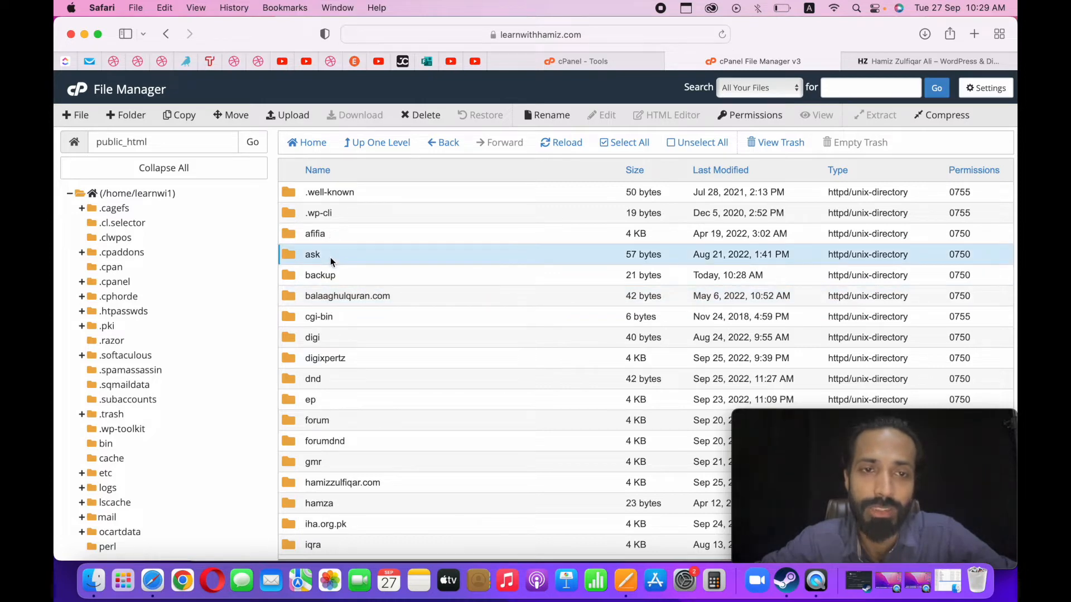
click(337, 297)
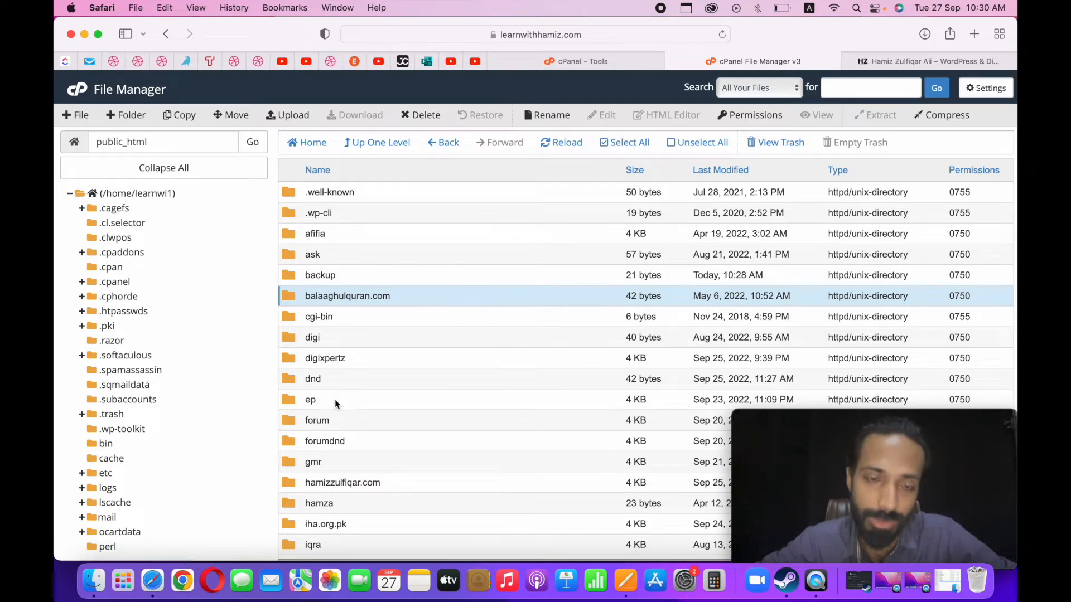
click(339, 478)
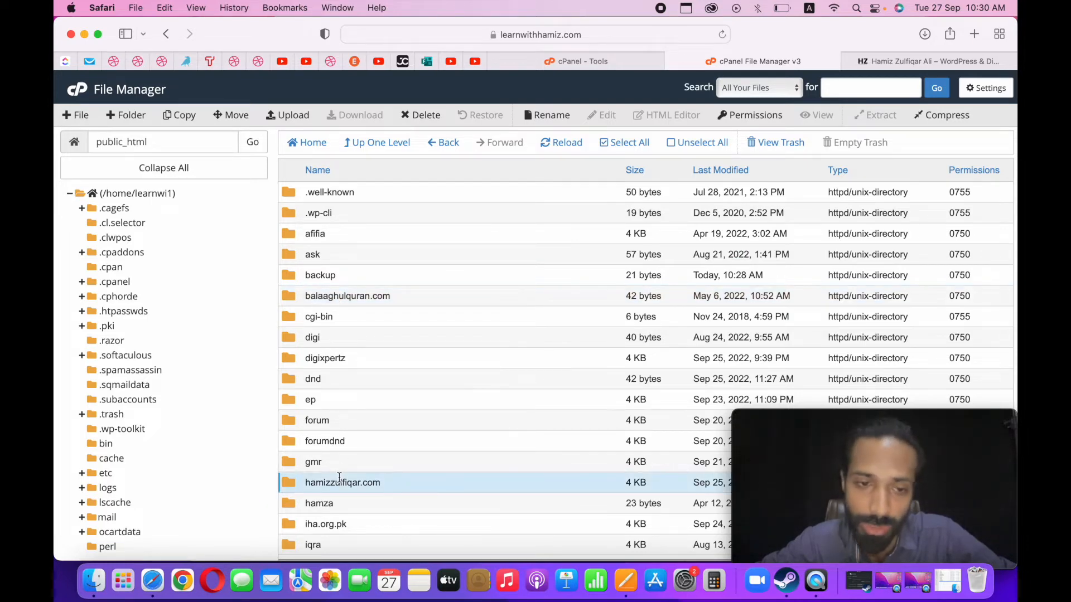
scroll(339, 478, down, 5)
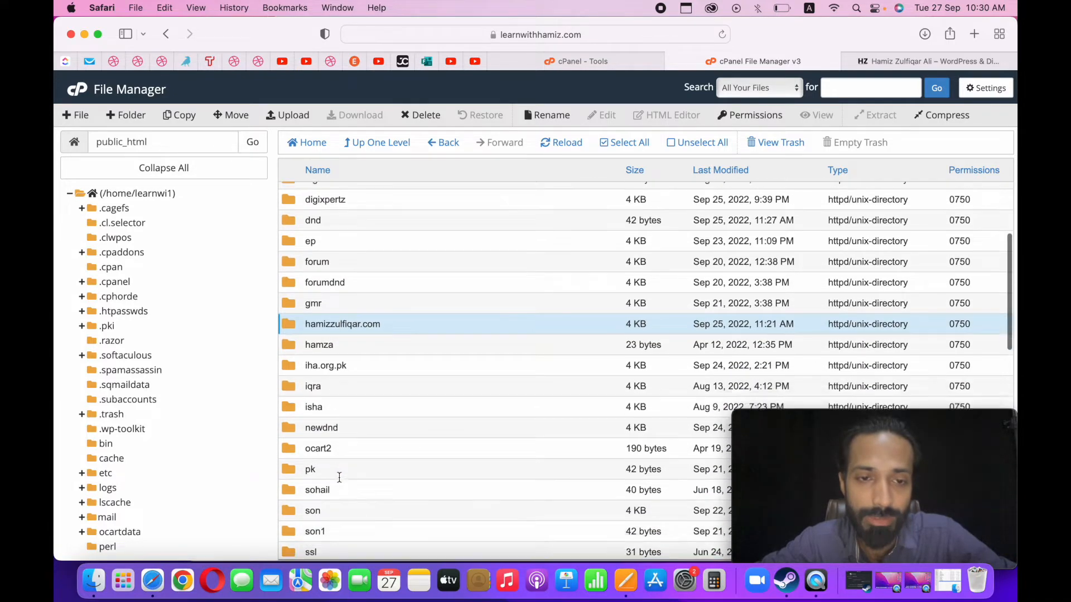
scroll(339, 478, down, 5)
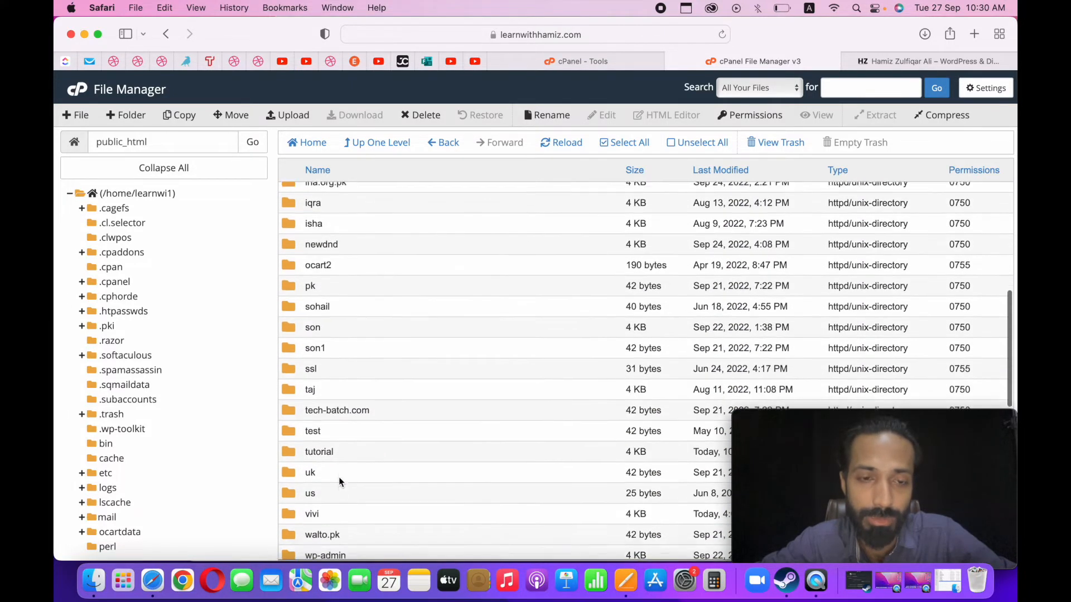
scroll(340, 481, down, 2)
scroll(339, 477, up, 5)
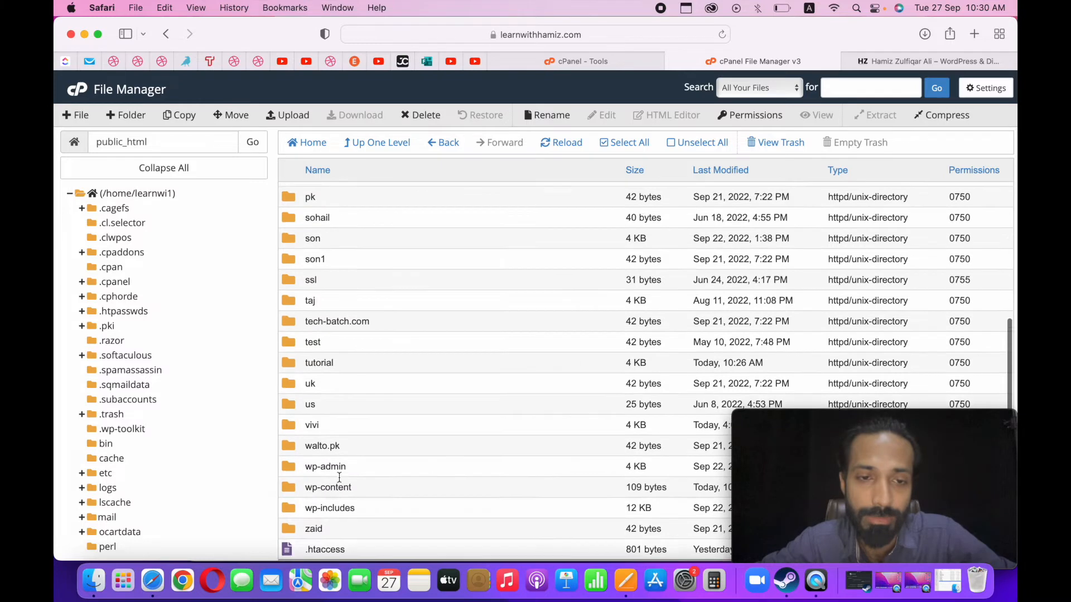
scroll(339, 480, up, 5)
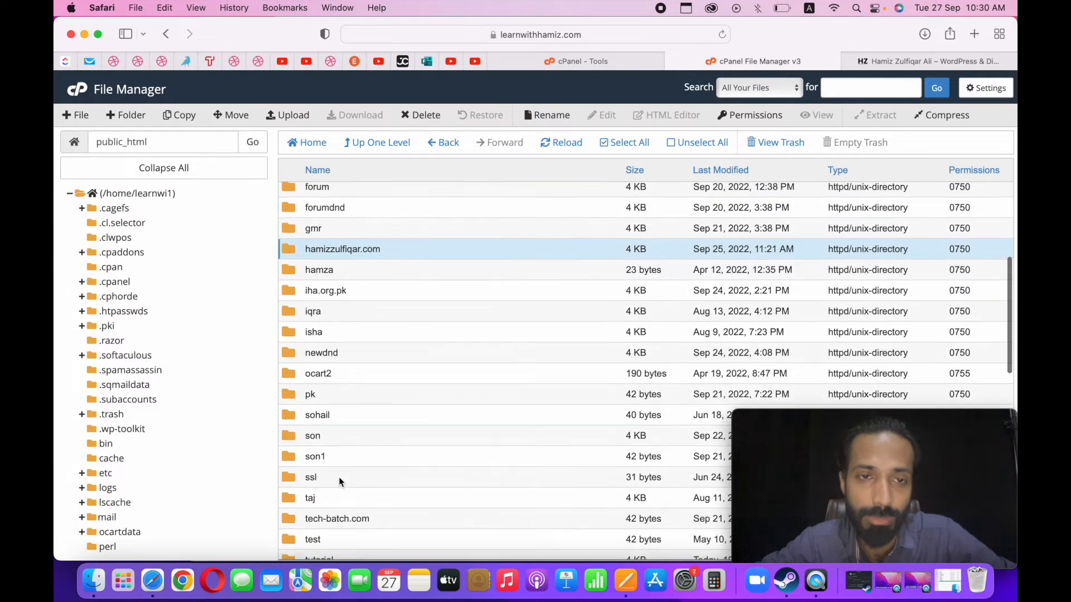
scroll(339, 480, up, 3)
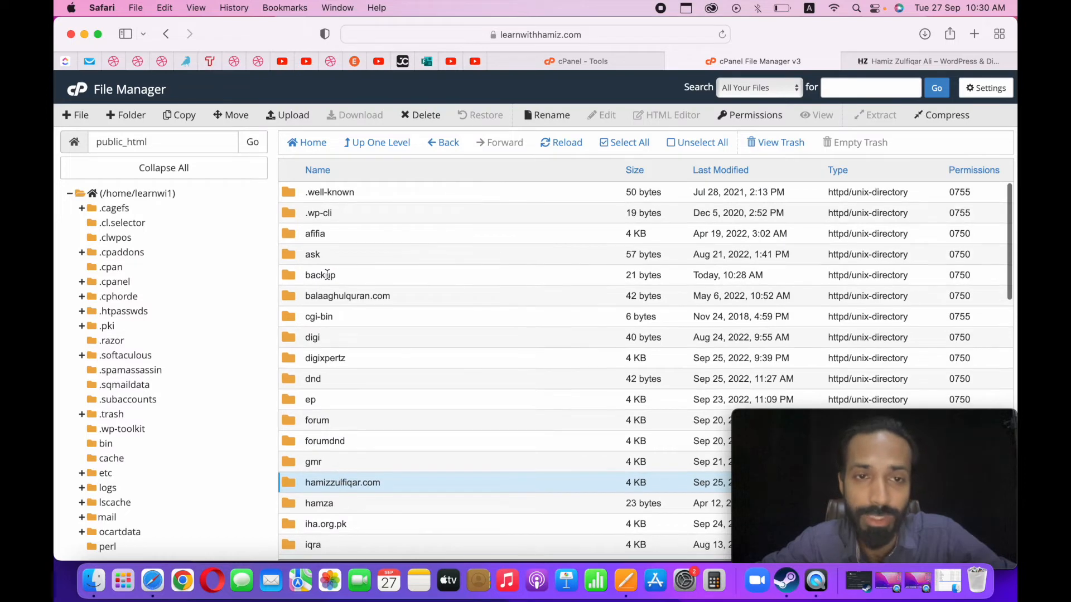
click(338, 274)
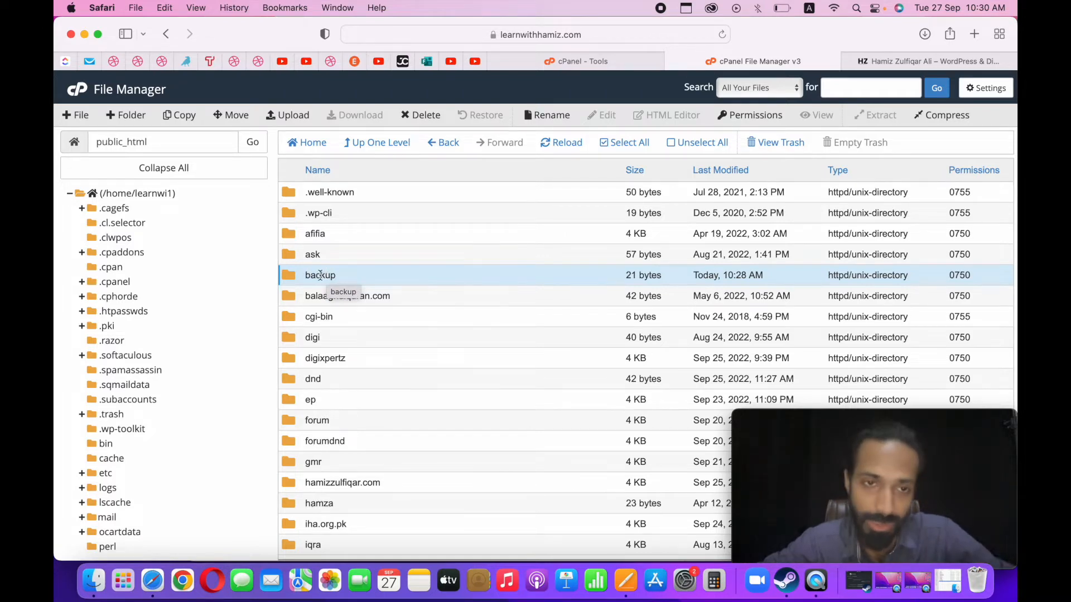
Select the main site's loose files in public_html from .htaccess downward to examine its root WordPress files.
scroll(312, 273, down, 15)
scroll(320, 277, down, 4)
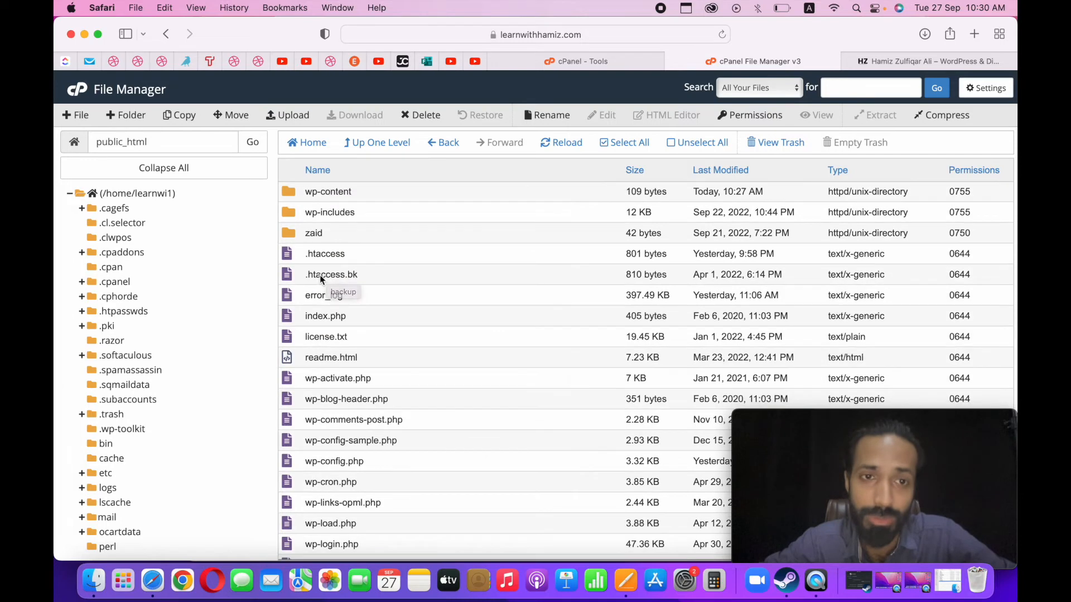
click(353, 260)
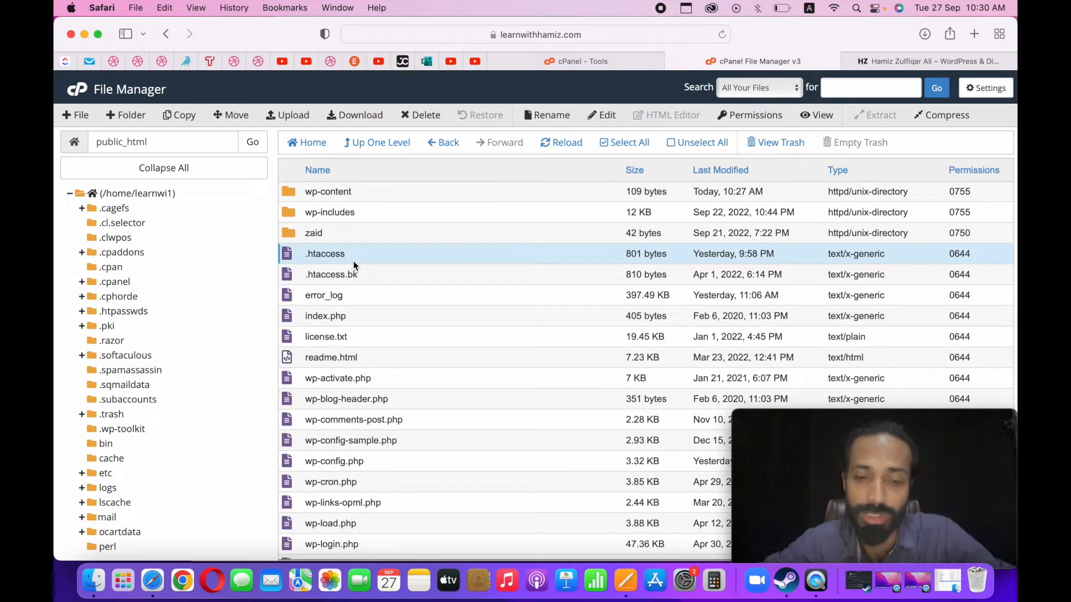
key(shift+Down)
key(shift+Down)
key(shift+Down)
key(shift+Down)
key(shift+Down)
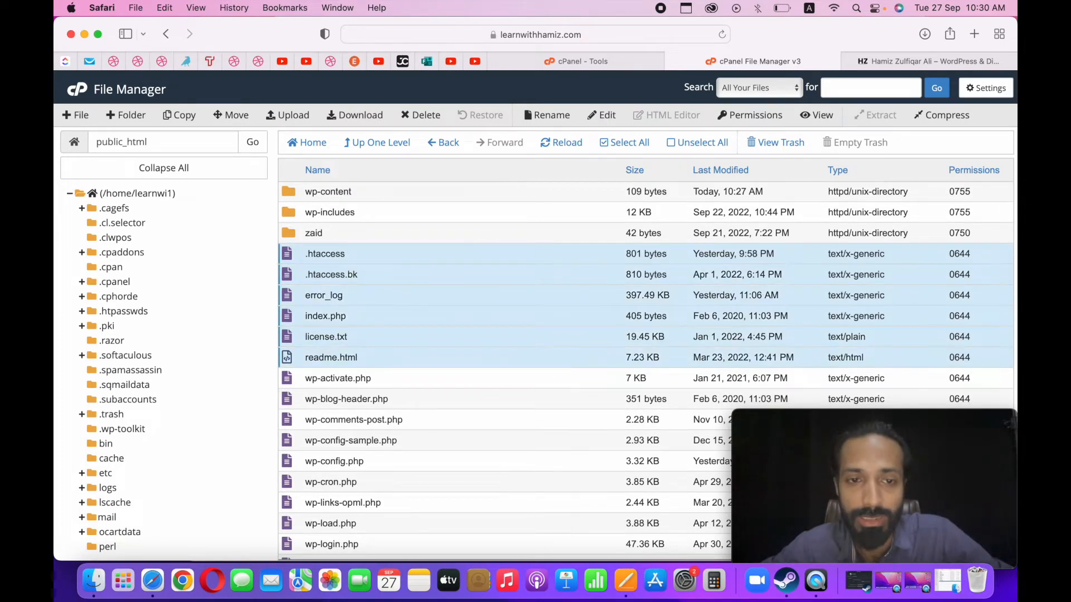
key(shift+Down)
key(shift+Down)
key(shift+Down)
key(shift+Down)
key(shift+Down)
key(shift+Down)
key(shift+Down)
key(shift+Down)
key(shift+Down)
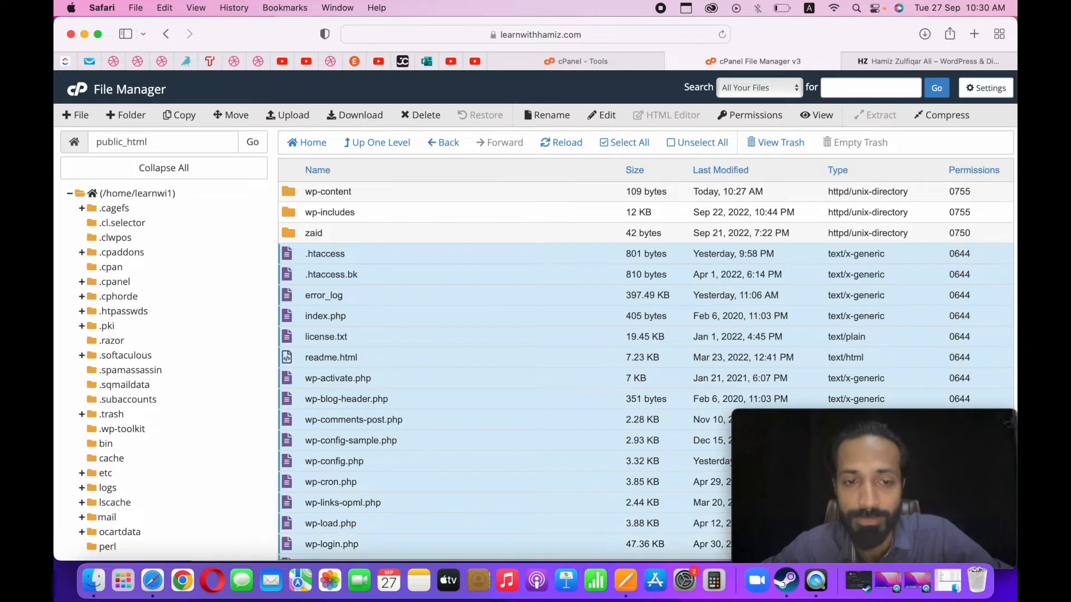
scroll(306, 362, down, 4)
scroll(306, 362, up, 2)
scroll(305, 363, up, 4)
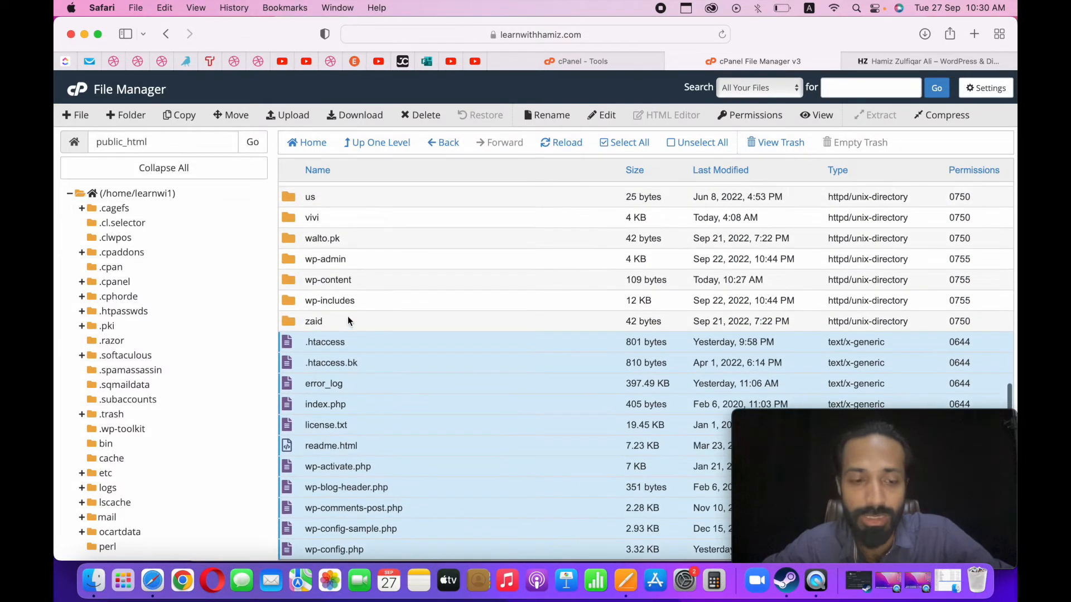
Point out the main site's WordPress folders wp-includes, wp-content and wp-admin in public_html.
shift+click(363, 302)
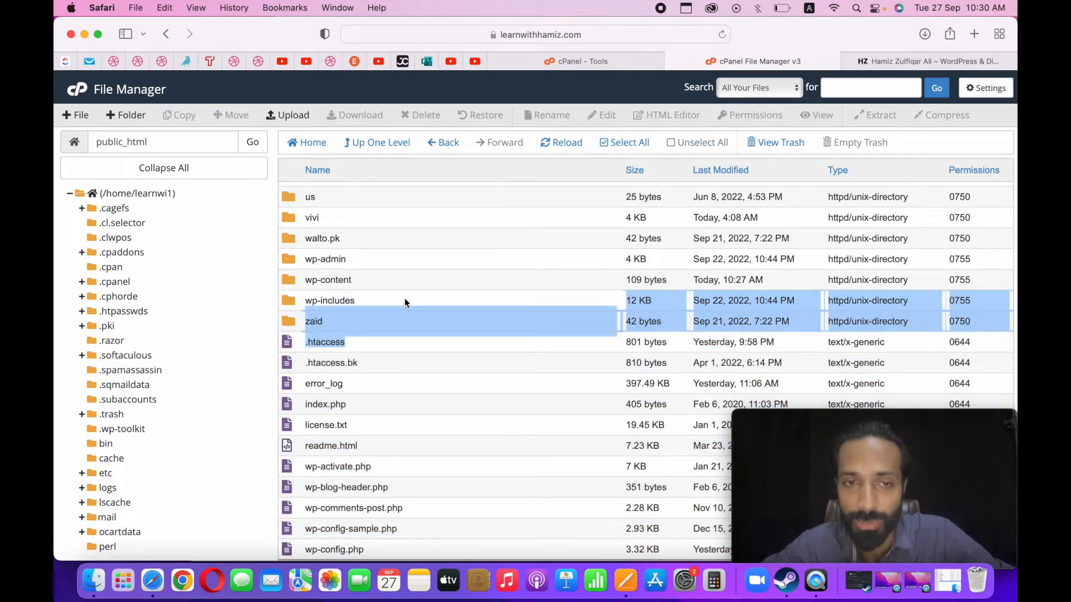
click(419, 276)
click(399, 262)
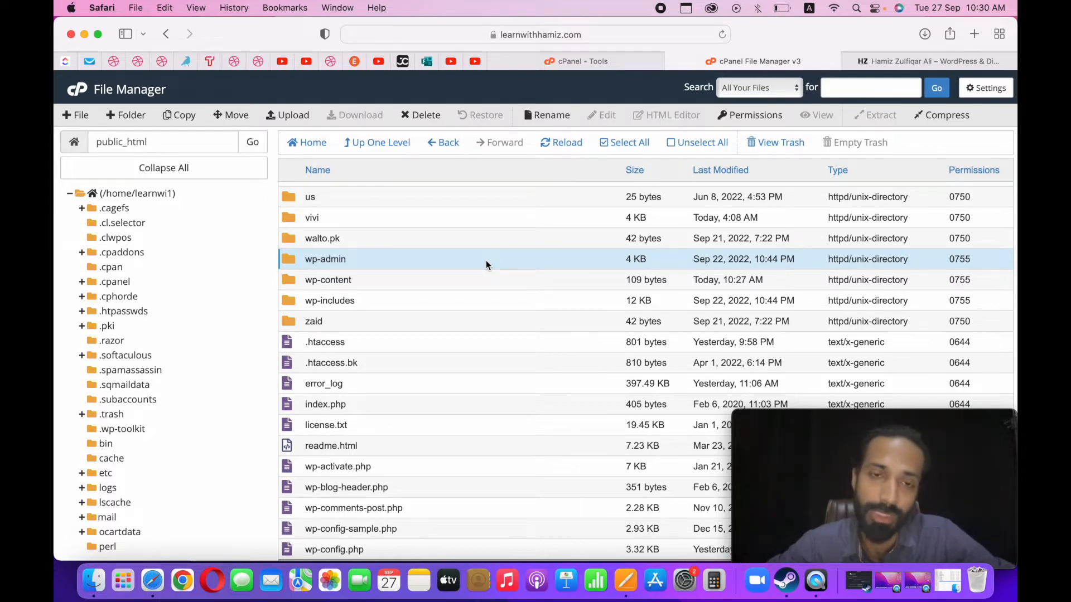
Open the trainer's personal domain folder inside public_html and look through its subfolders, including wp-admin, .wp-cli, cgi-bin, idm and site.
scroll(486, 260, up, 10)
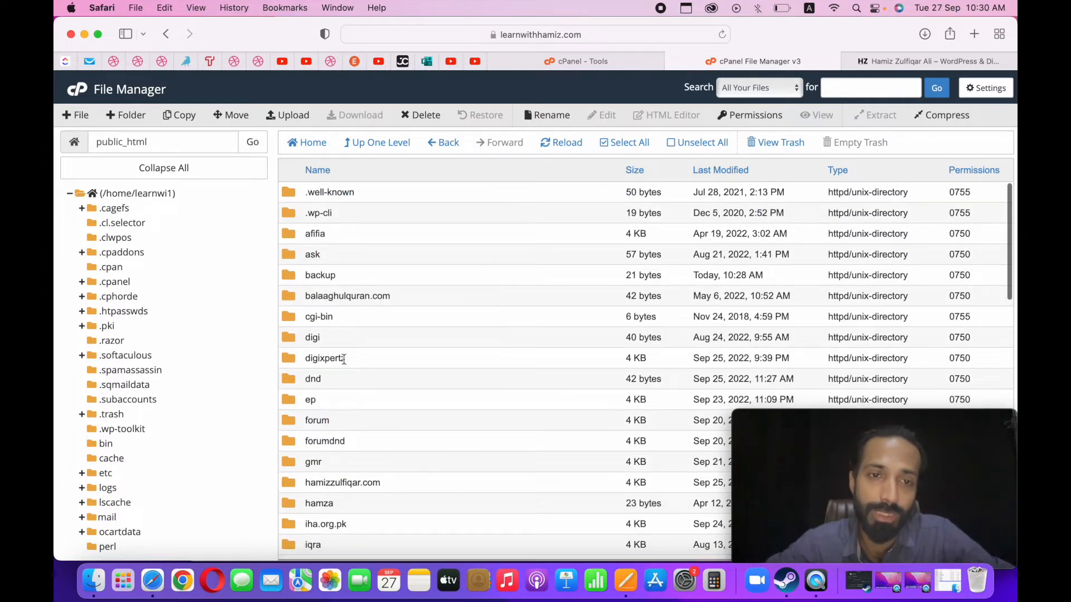
scroll(323, 397, down, 3)
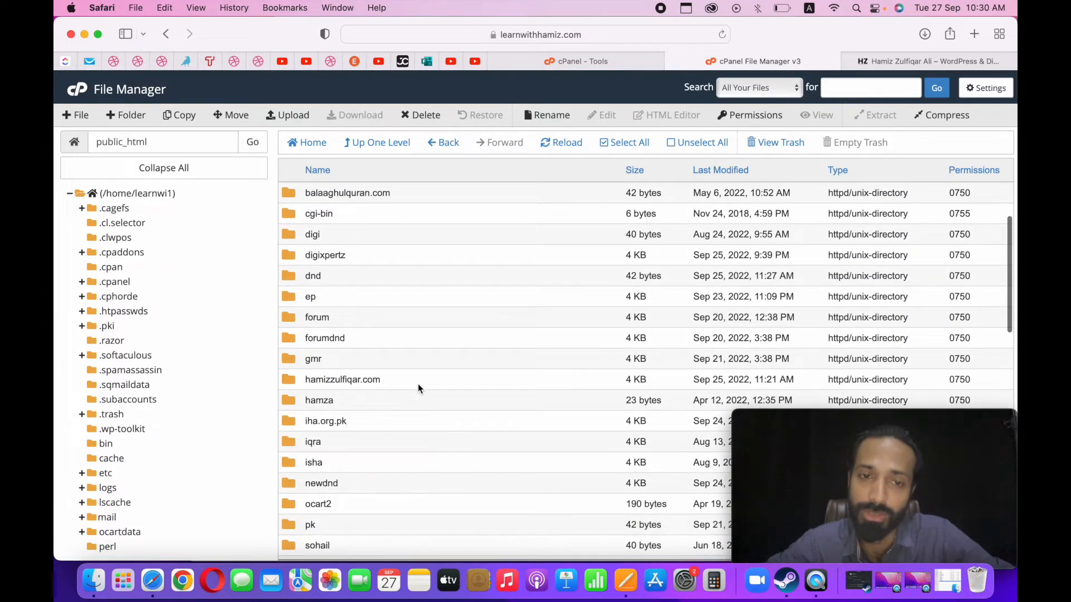
double_click(418, 384)
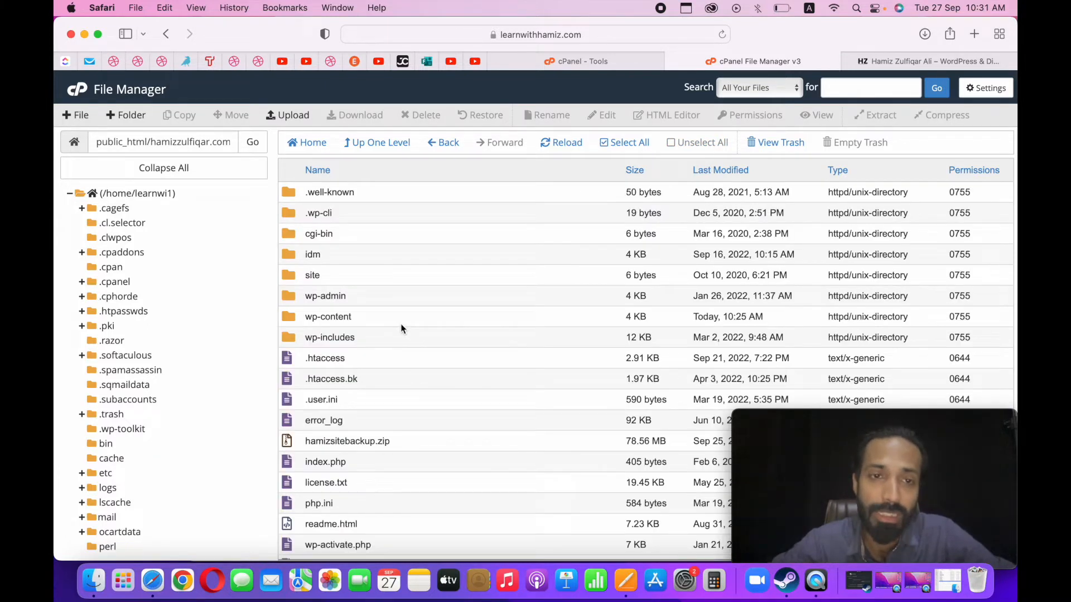
click(382, 296)
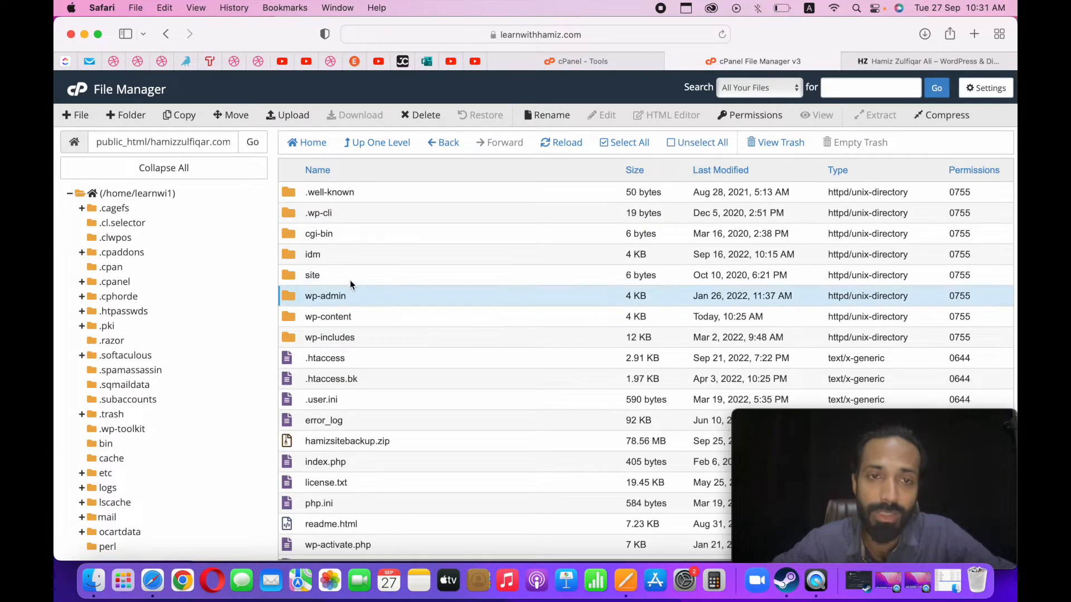
click(349, 213)
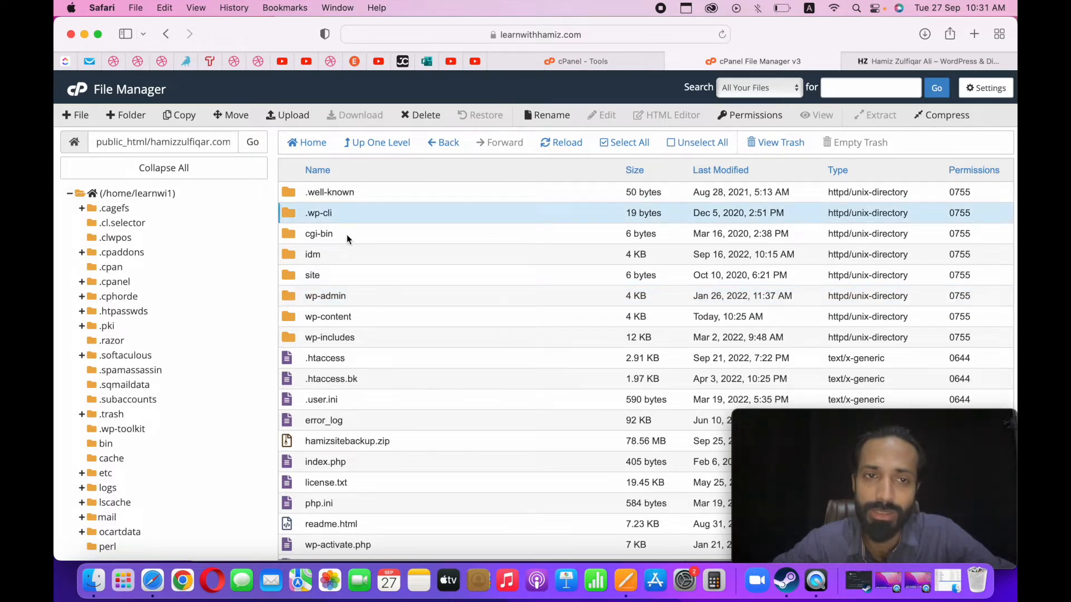
click(346, 235)
click(345, 258)
click(346, 272)
scroll(346, 272, down, 5)
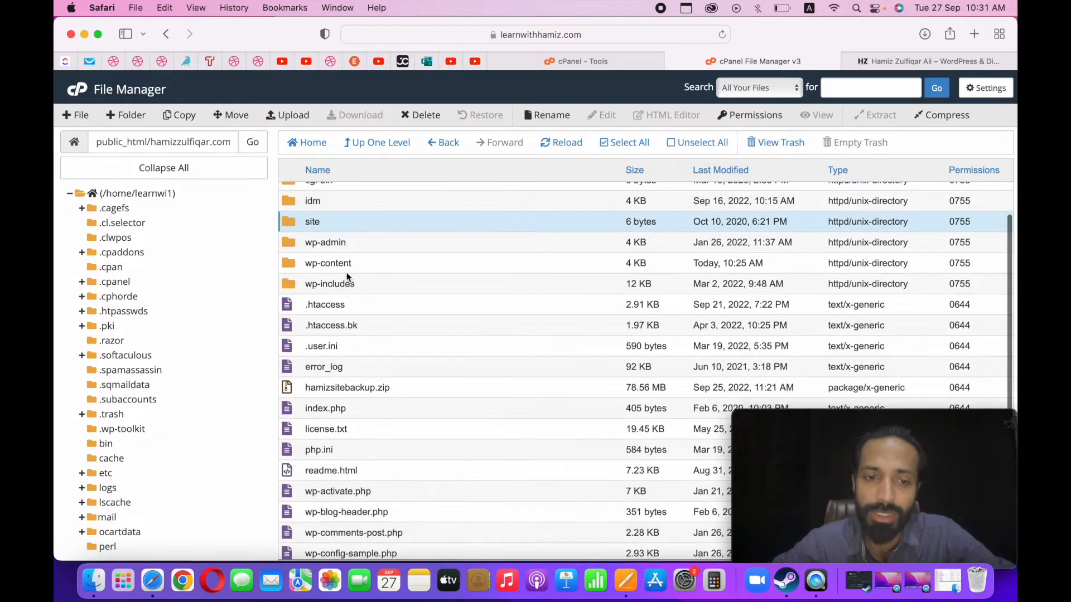
Move the old site backup zip archive in the domain folder to the trash.
scroll(346, 274, up, 2)
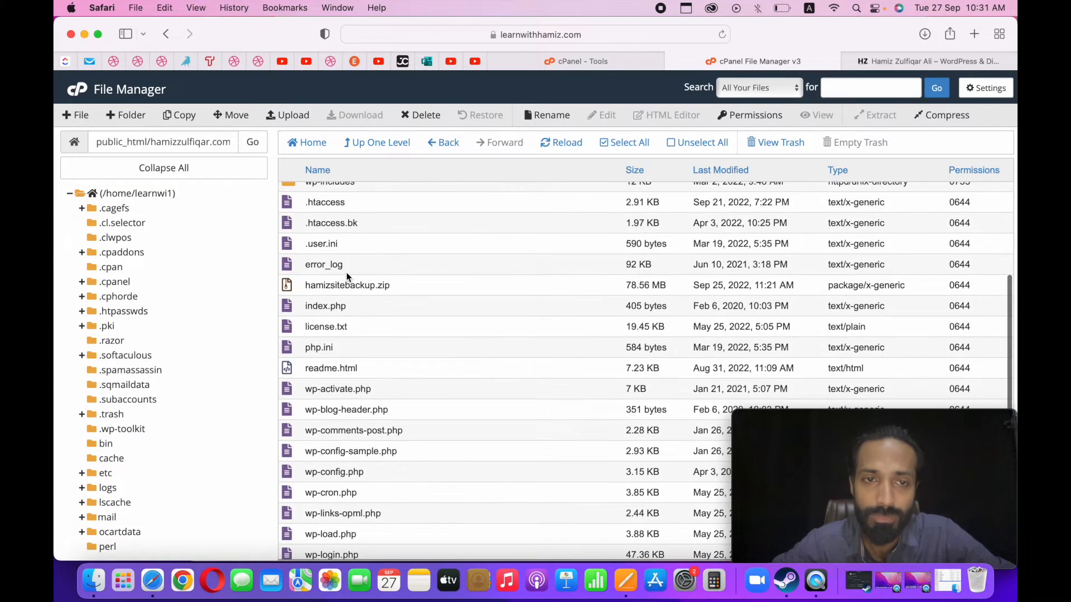
click(379, 286)
click(430, 118)
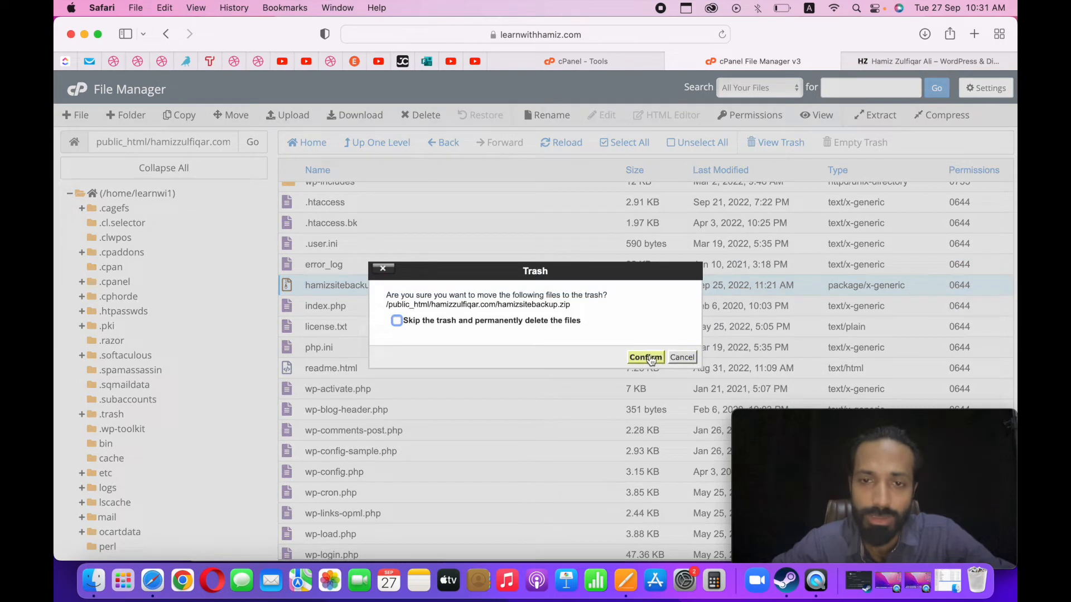
click(651, 360)
scroll(545, 395, down, 3)
scroll(544, 396, up, 3)
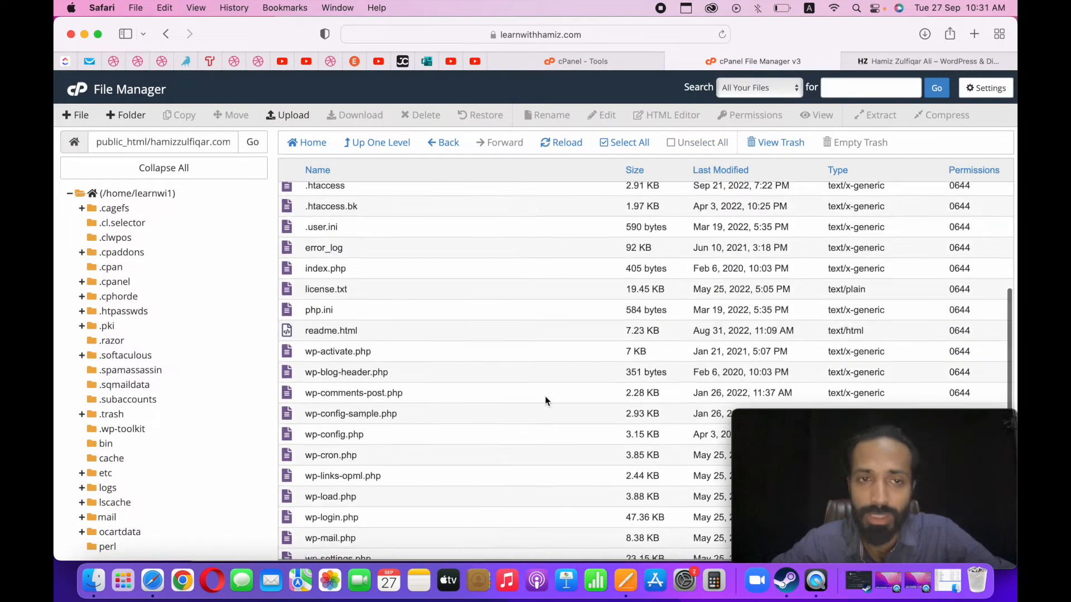
Select everything in the domain folder except the .well-known, .wp-cli, cgi-bin, idm and site folders.
scroll(545, 397, up, 5)
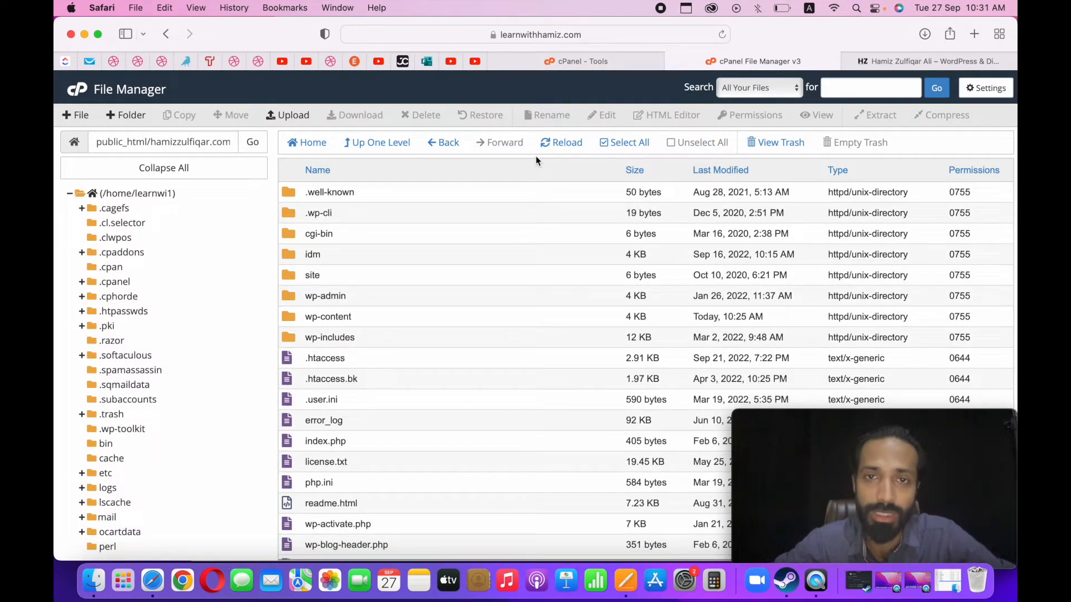
click(607, 146)
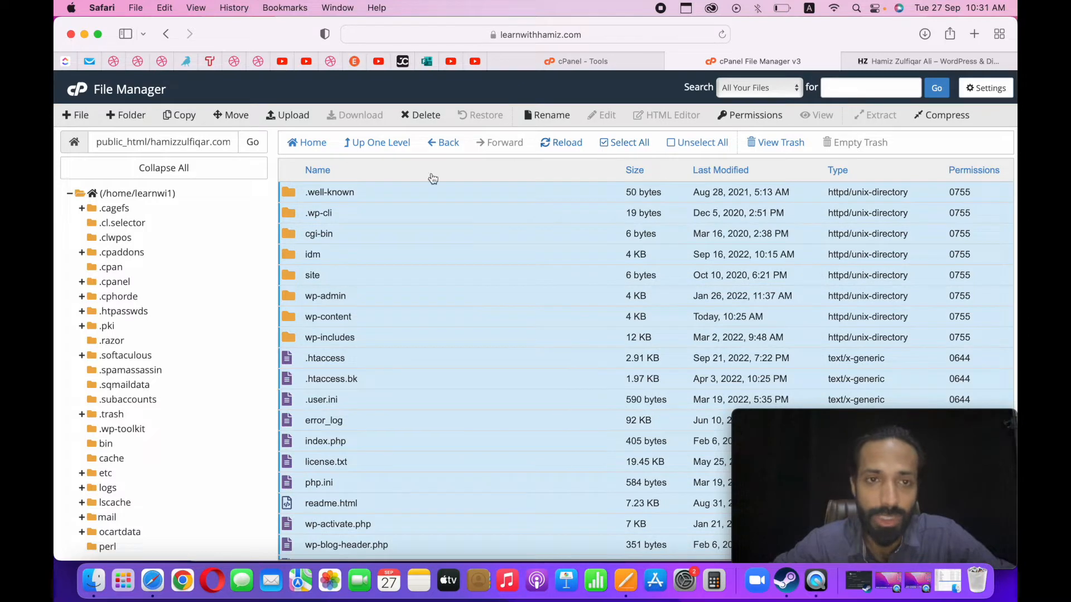
double_click(345, 193)
super+click(372, 211)
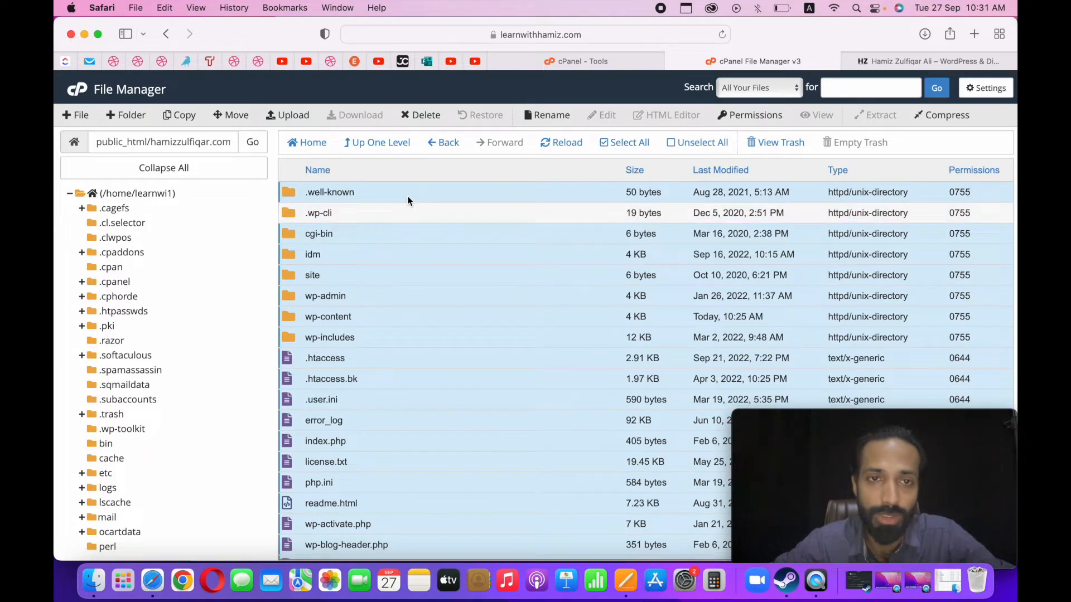
super+click(408, 198)
super+click(404, 229)
super+click(399, 255)
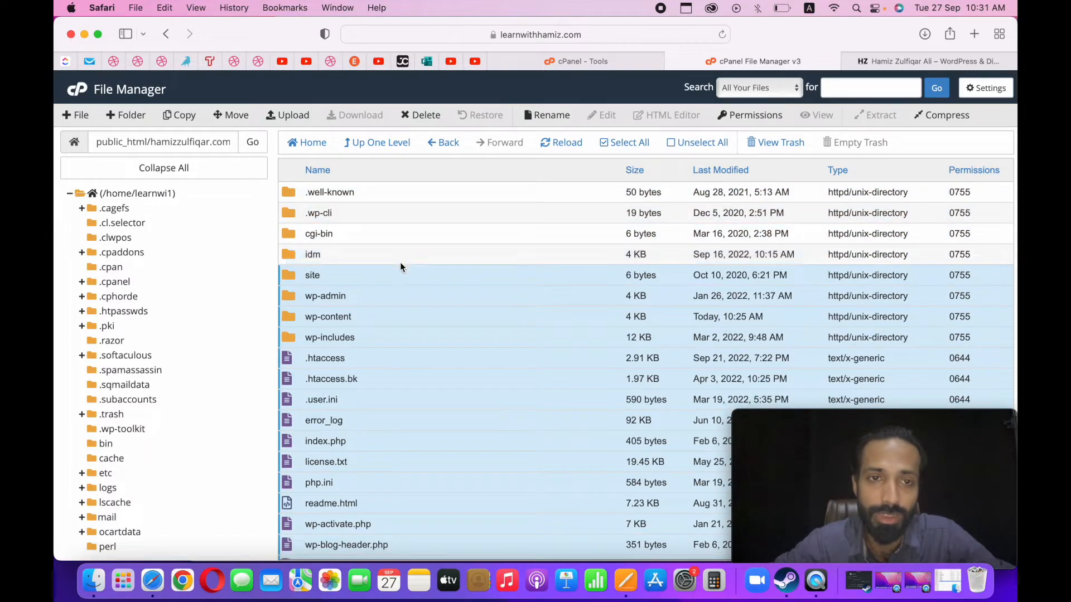
super+click(400, 273)
scroll(387, 373, down, 5)
scroll(387, 377, up, 5)
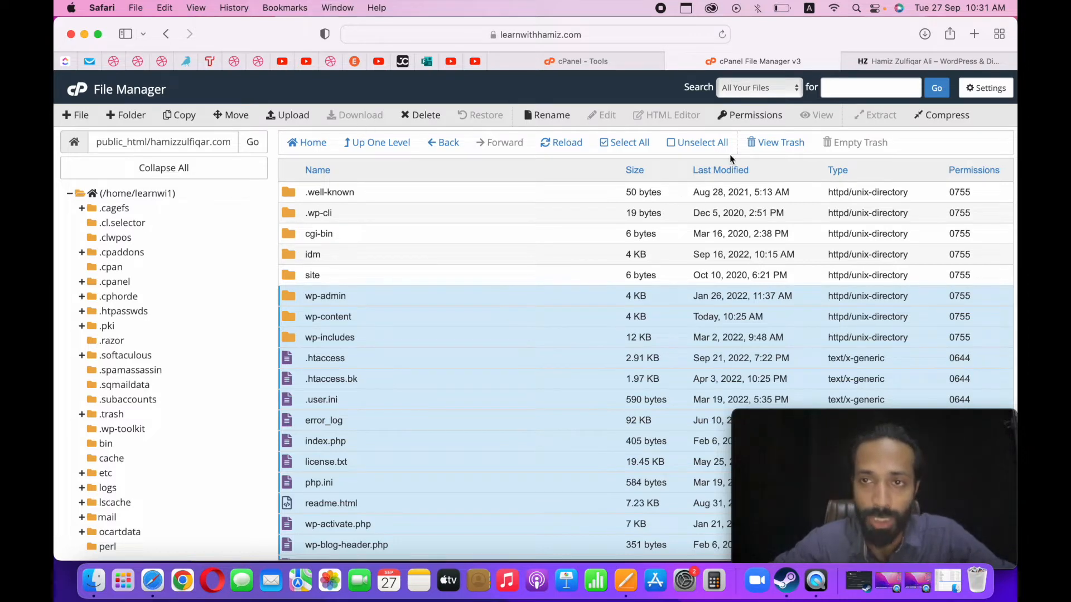
Compress the selected WordPress files and folders into a Zip Archive and move the compression results window aside.
click(953, 116)
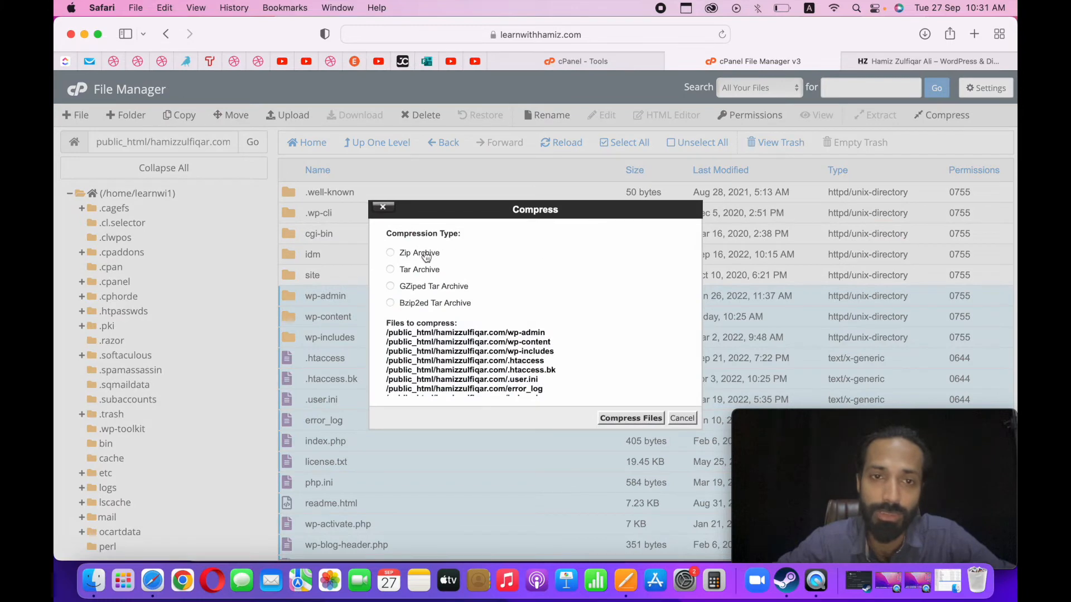
click(624, 417)
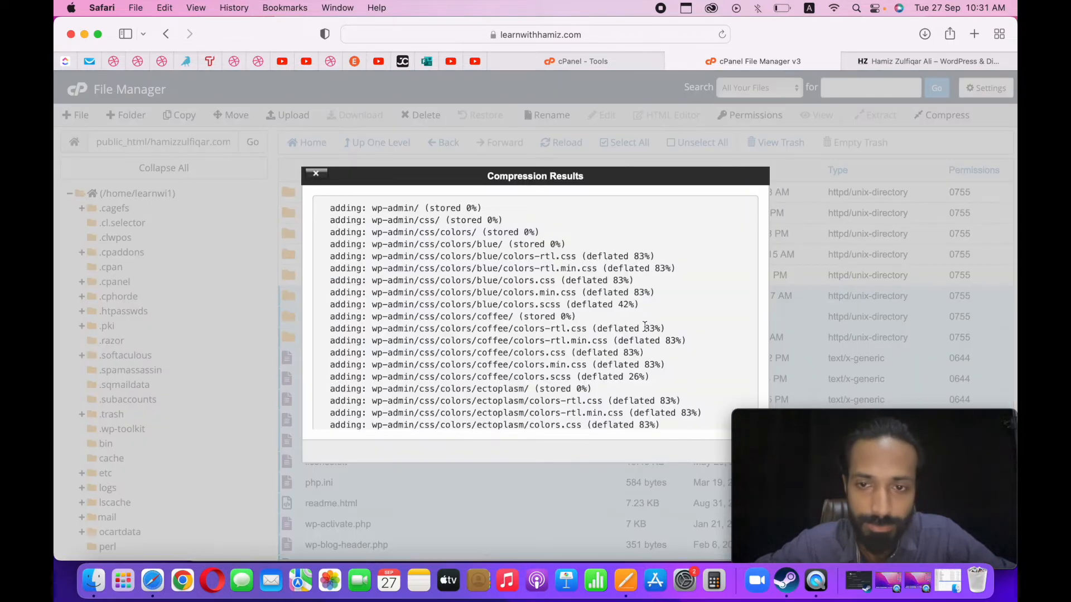
drag(662, 178, 520, 165)
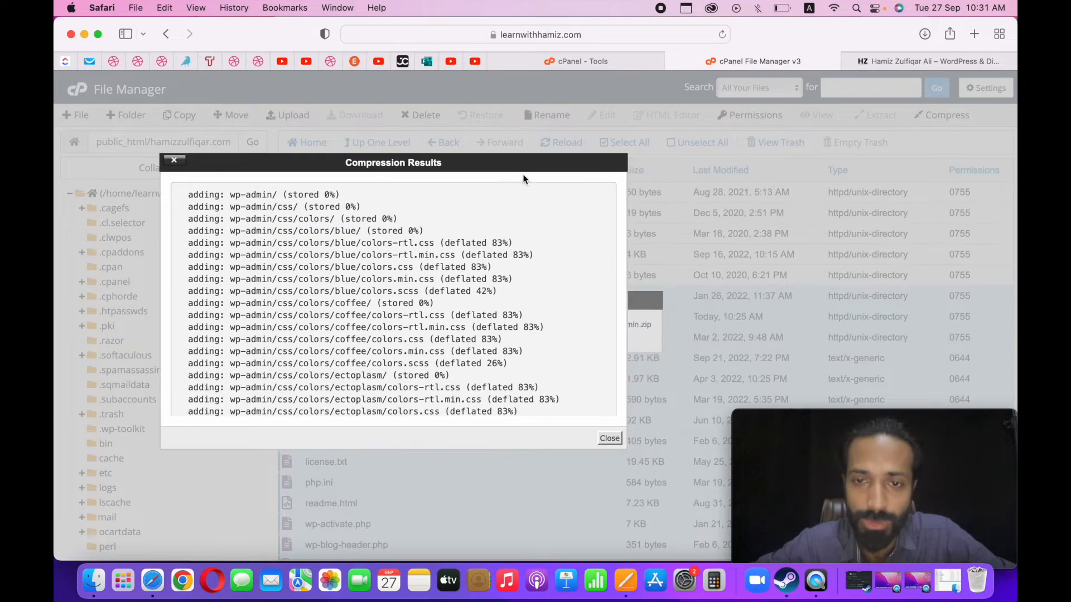
Close the compression results, reload the file list, rename the new wp-admin.zip archive to mysitebackup and download it.
click(608, 438)
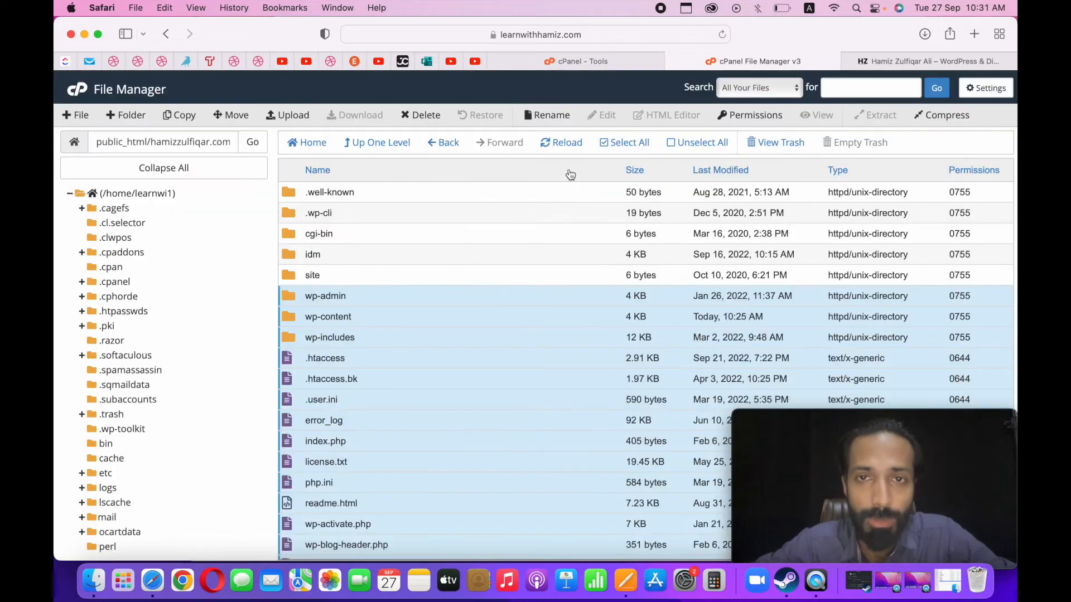
click(565, 146)
scroll(456, 360, down, 6)
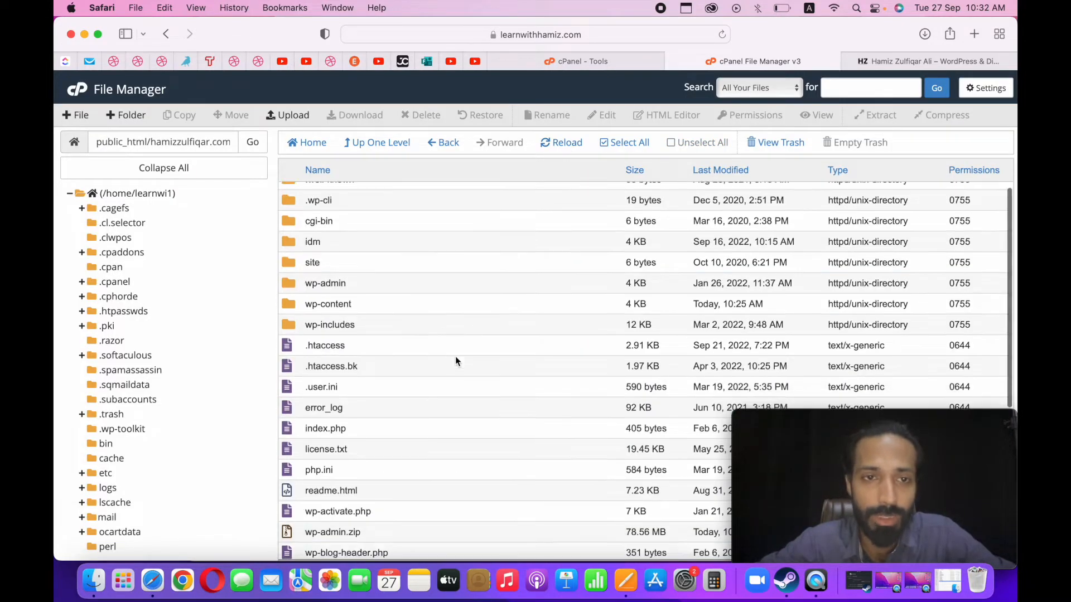
scroll(455, 359, up, 1)
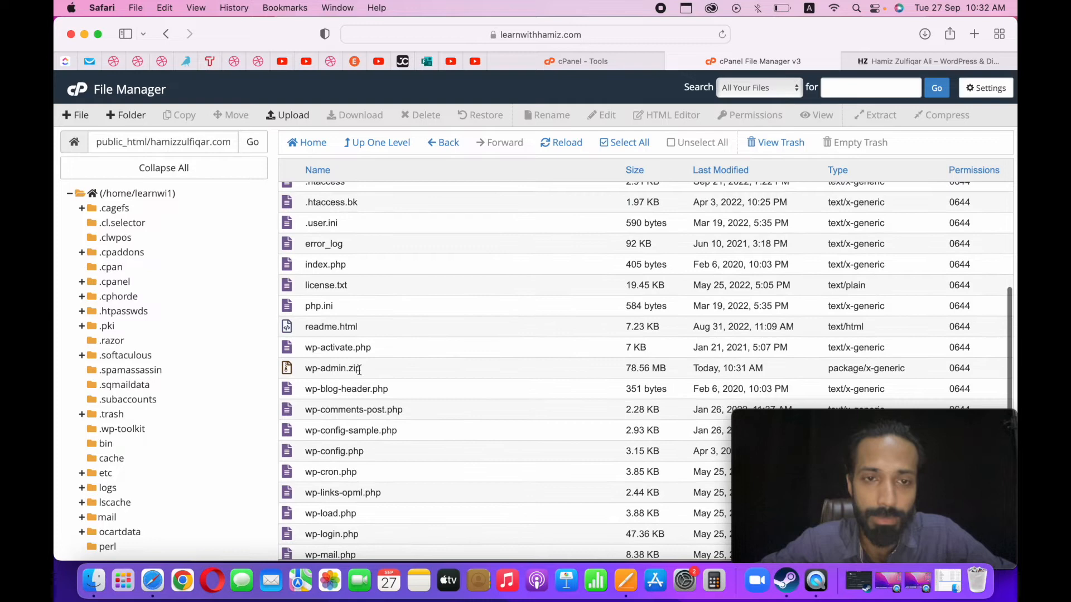
click(345, 369)
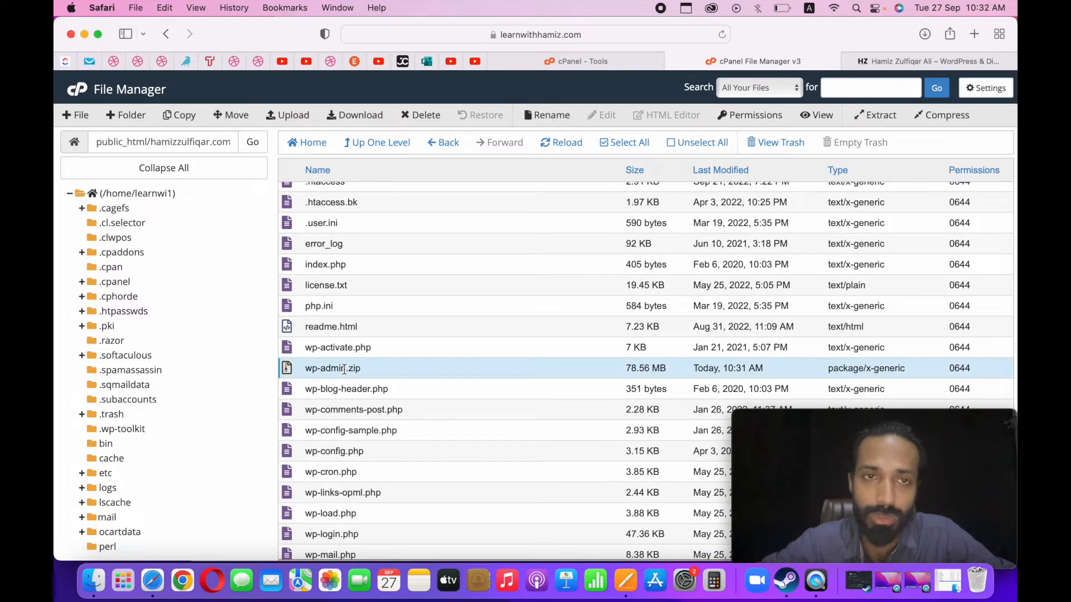
click(344, 368)
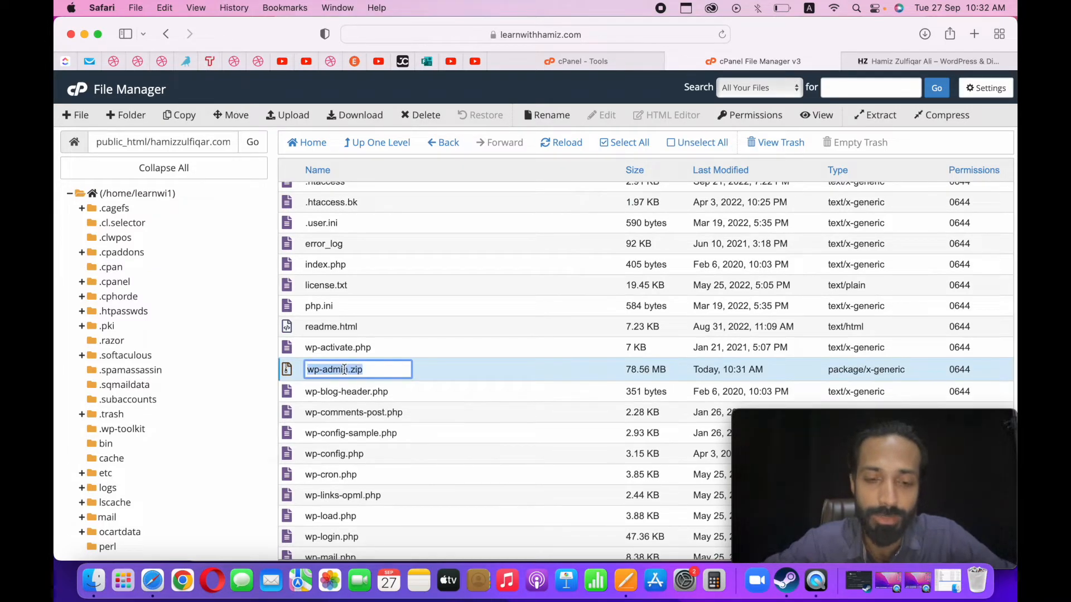
text(mysitebackup)
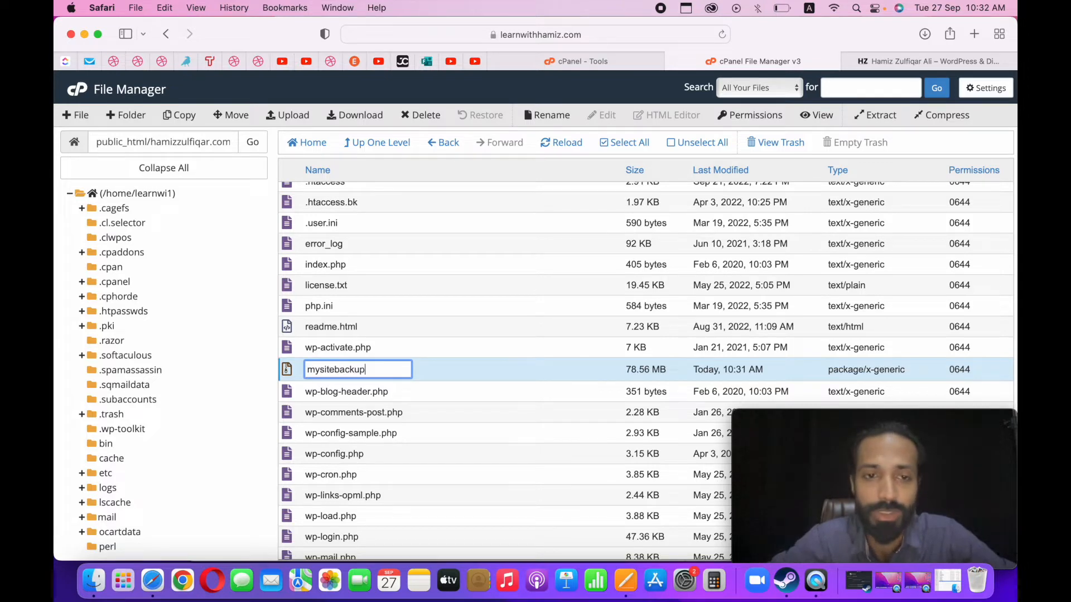
key(Return)
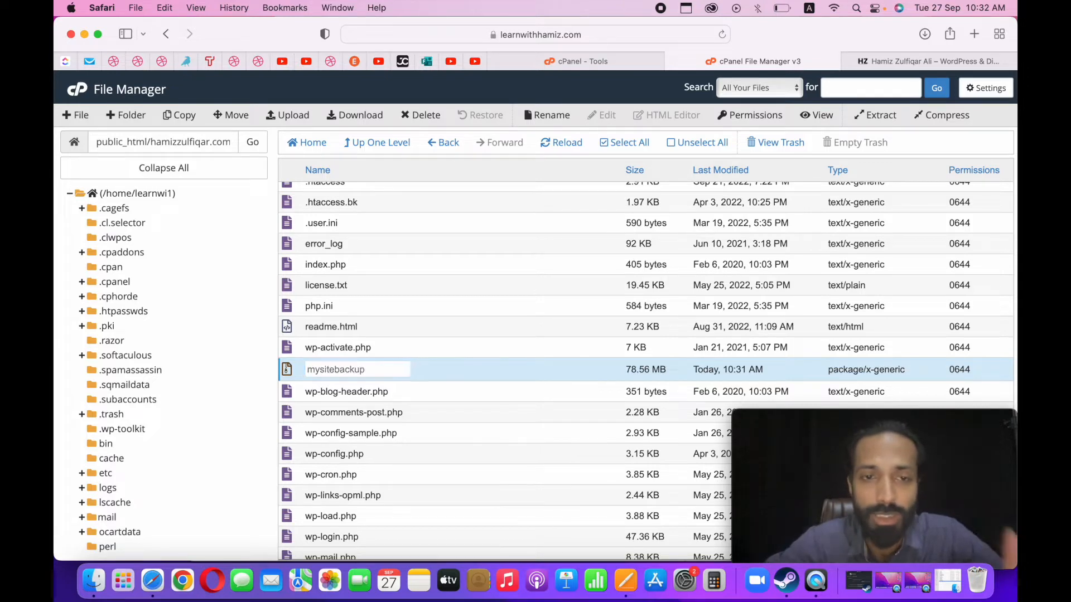
scroll(370, 490, down, 2)
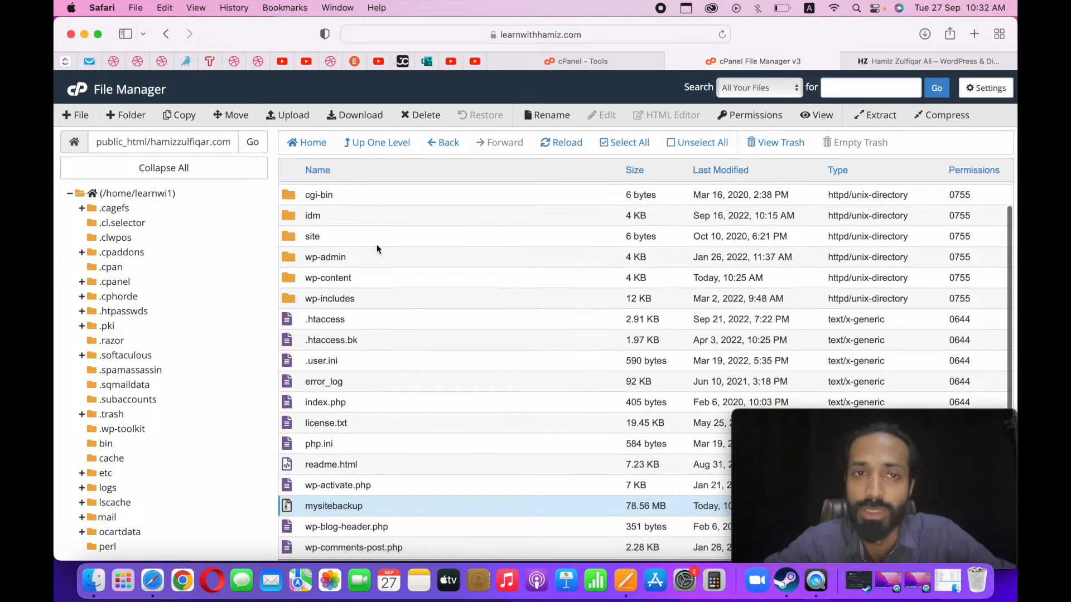
click(360, 118)
Switch to the Pages checklist and add "- Done" after the "WordPress core files" item.
key(ctrl+Up)
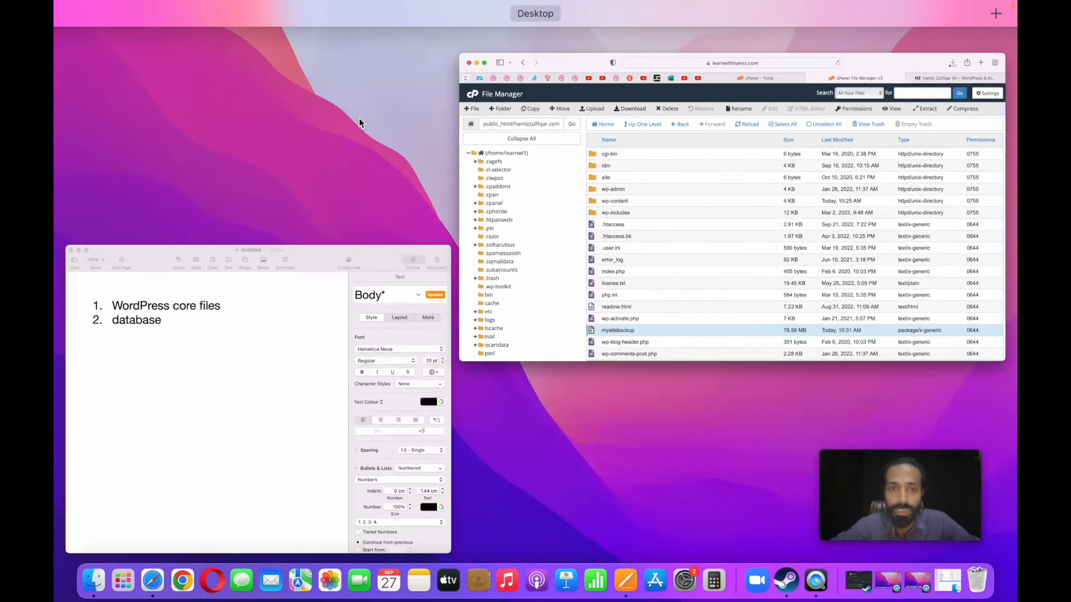
click(284, 309)
click(473, 124)
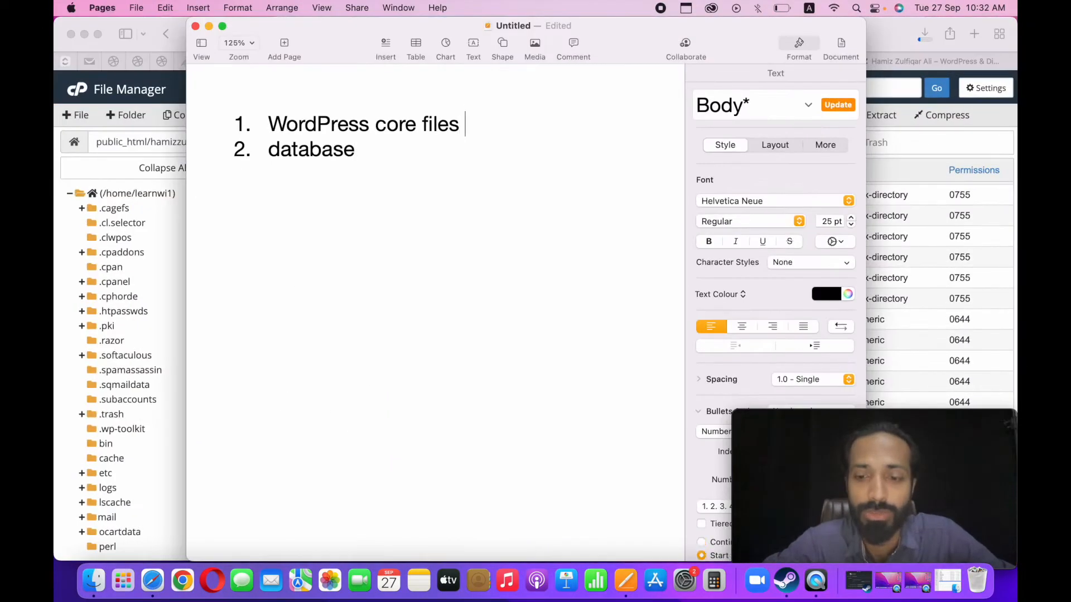
text(- Done)
click(439, 155)
Switch back to File Manager in Safari and view wp-config.php to find the site's database name, closing the file again.
click(917, 139)
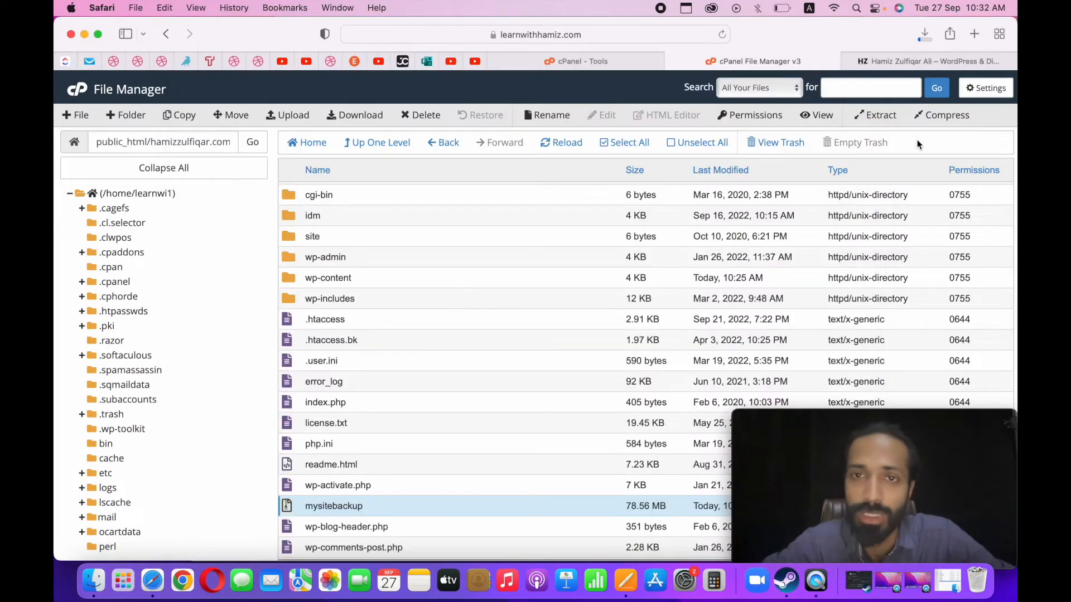
scroll(424, 366, down, 3)
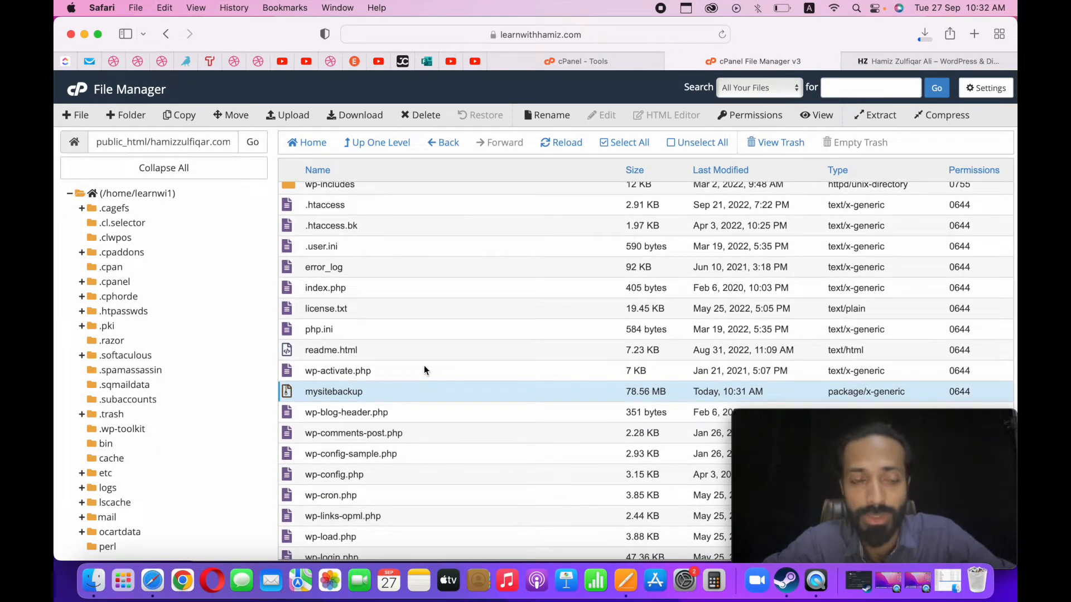
scroll(424, 371, up, 5)
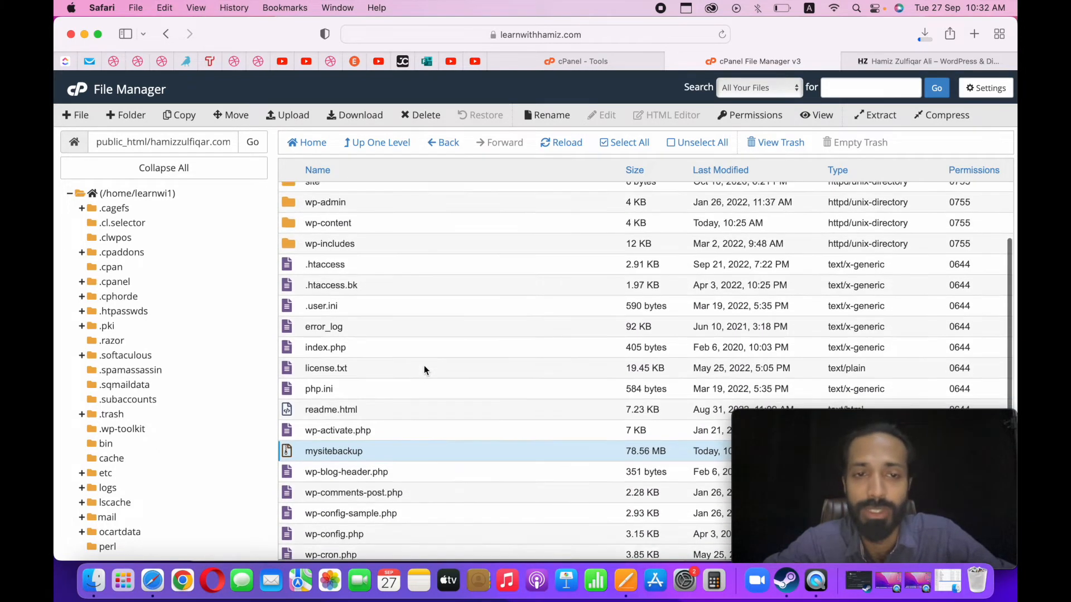
scroll(454, 451, down, 3)
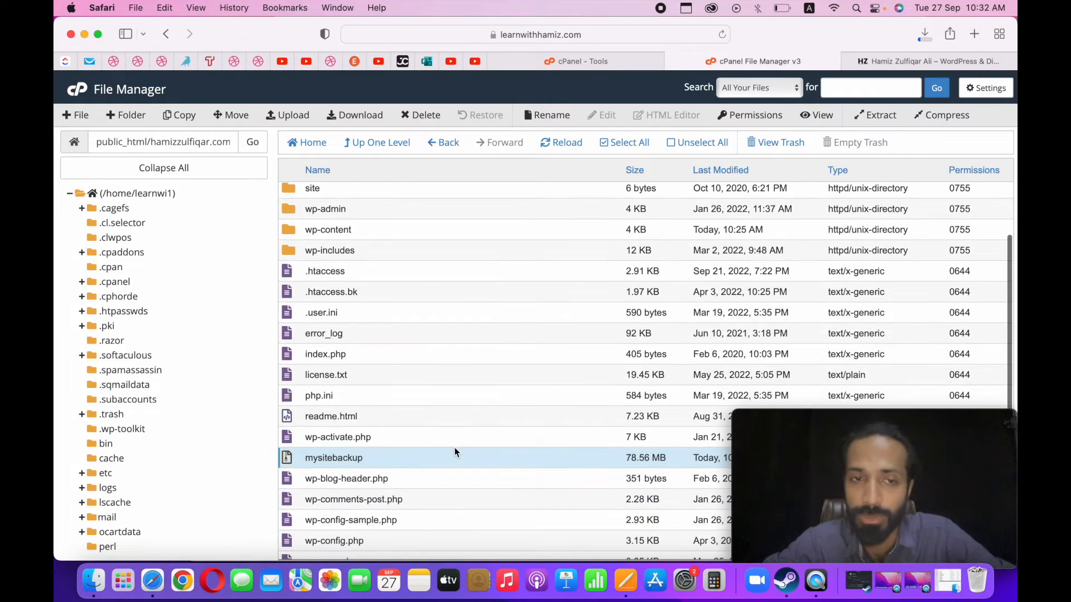
scroll(454, 449, up, 1)
scroll(441, 451, down, 5)
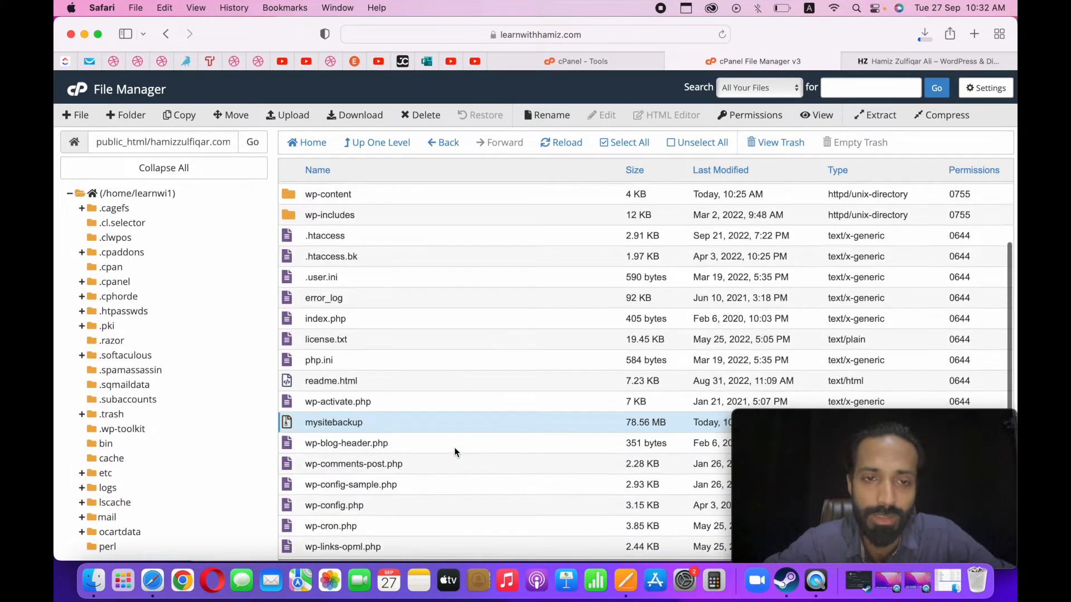
click(358, 363)
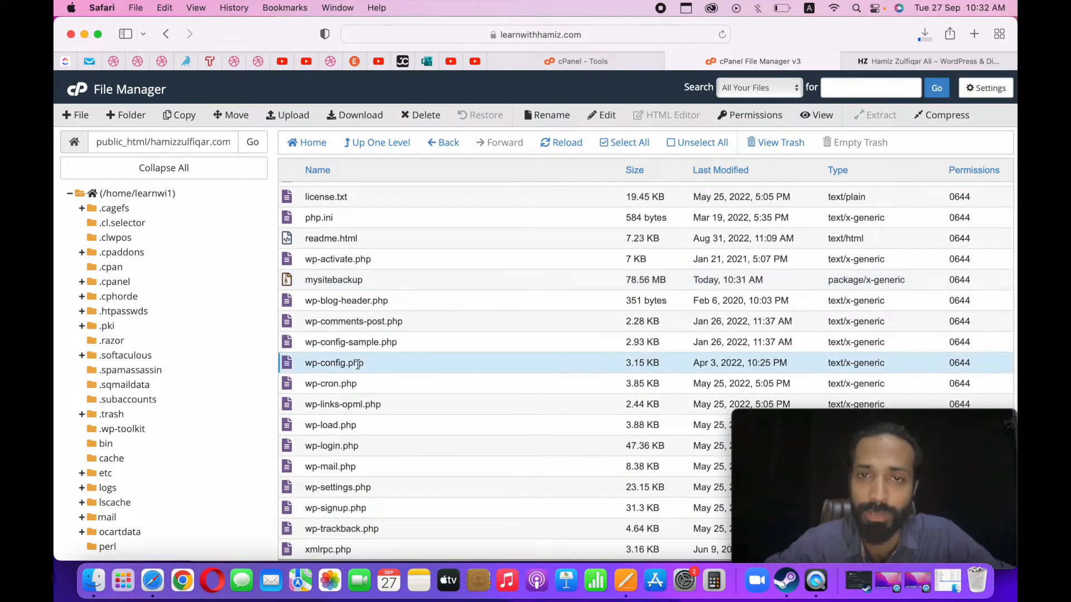
click(818, 116)
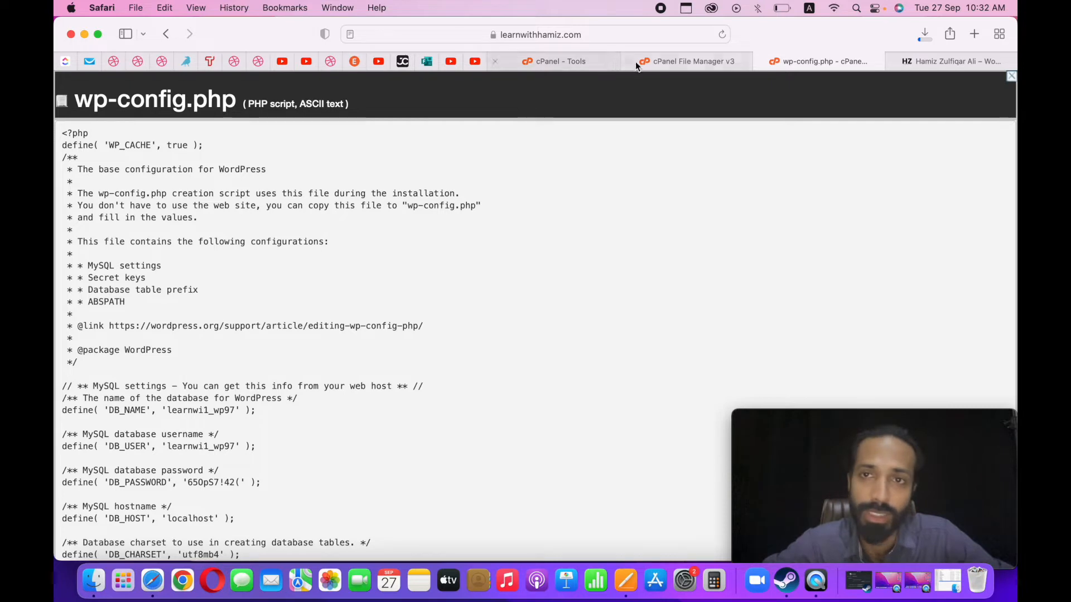
click(762, 61)
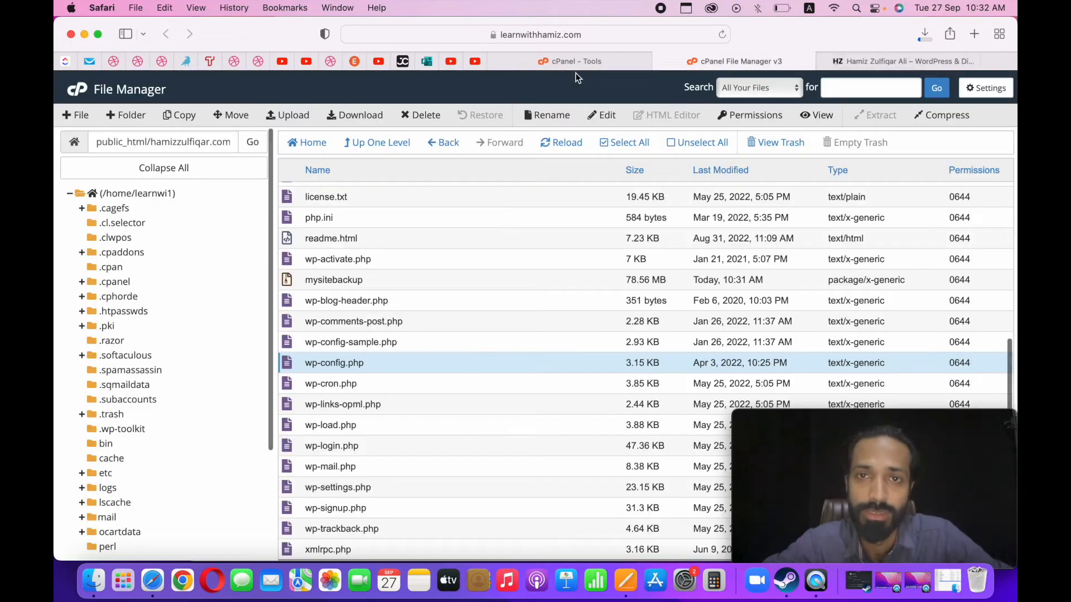
Go up to public_html, look through its folders and the backup folder, and close File Manager.
click(588, 63)
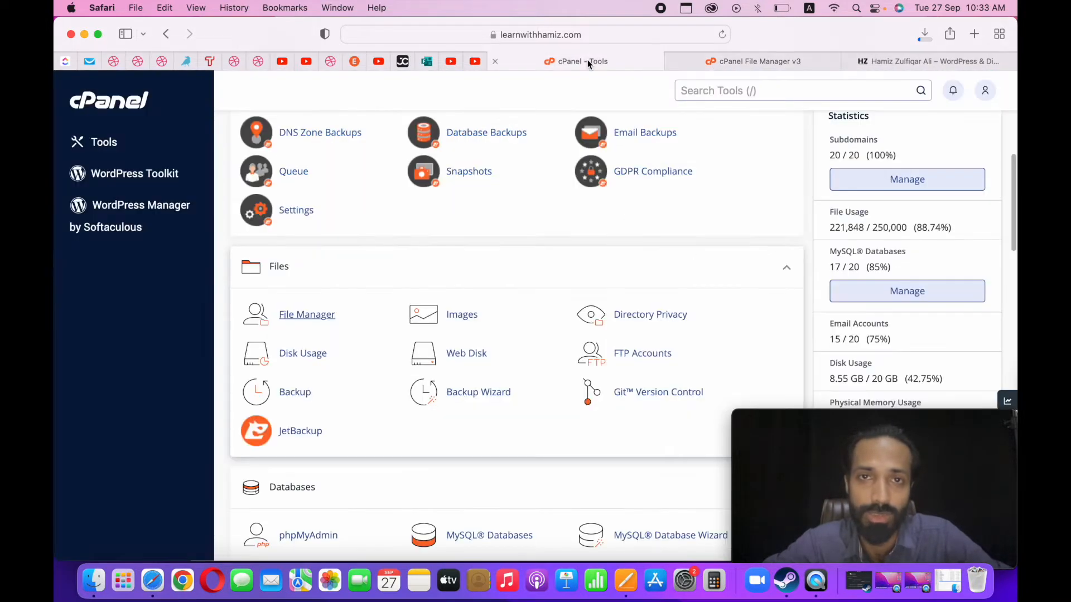
click(734, 60)
click(353, 146)
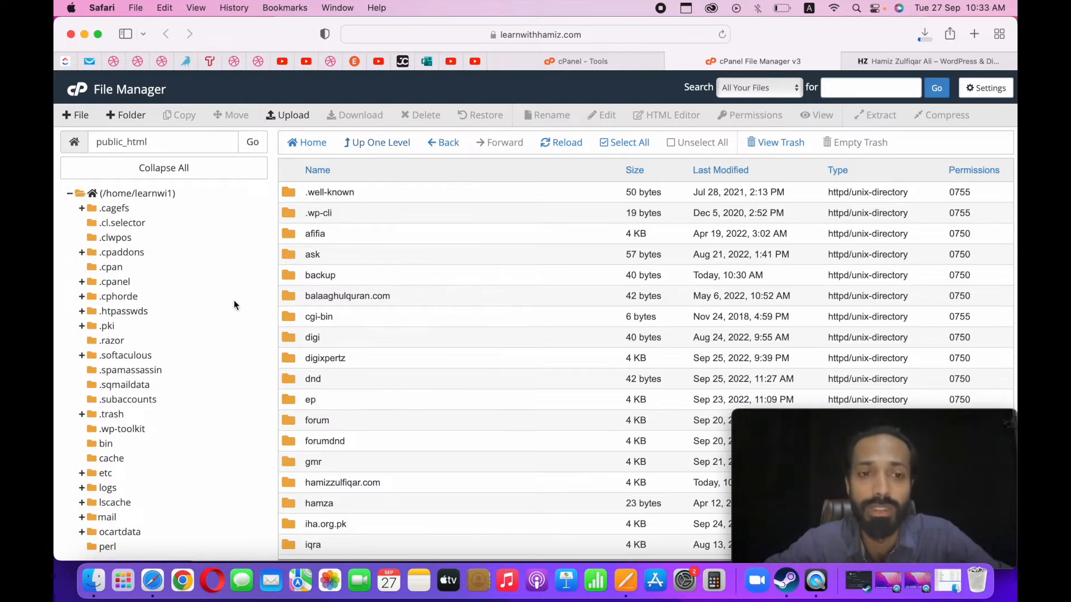
scroll(300, 463, down, 5)
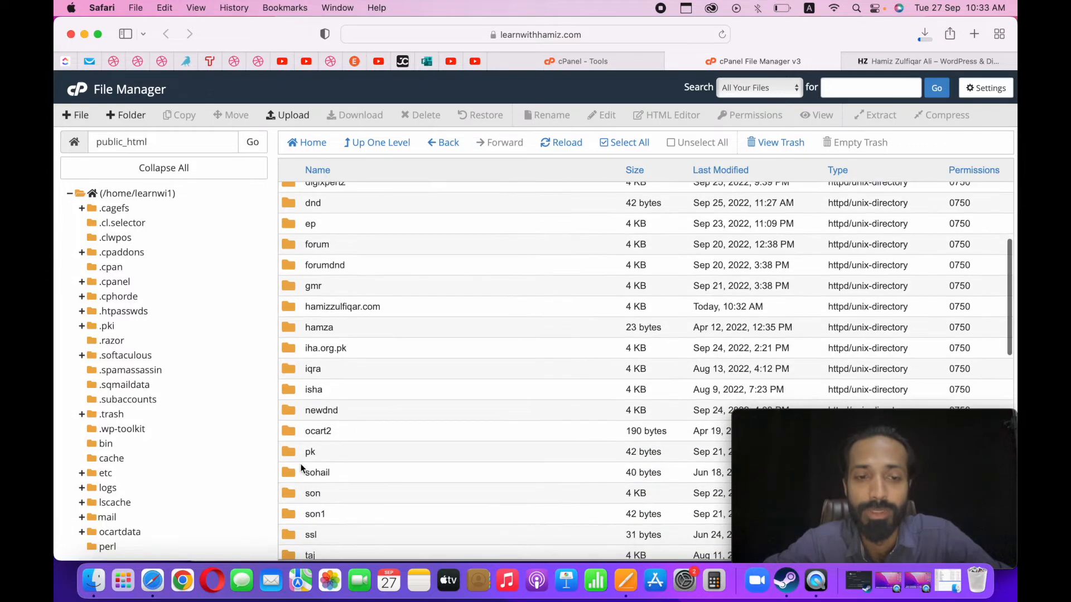
scroll(300, 463, up, 5)
double_click(291, 275)
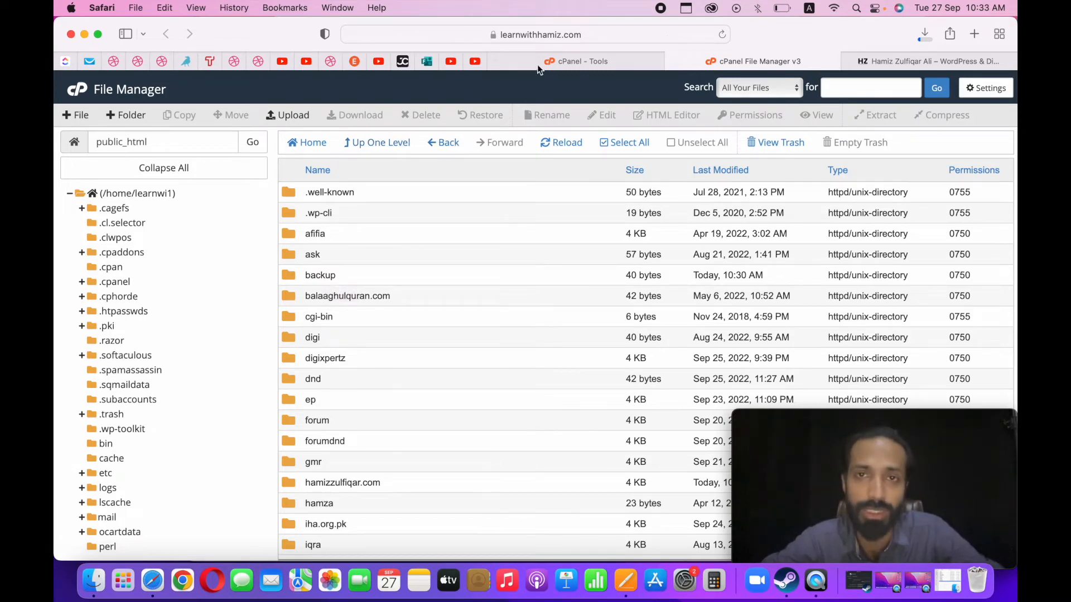
click(672, 61)
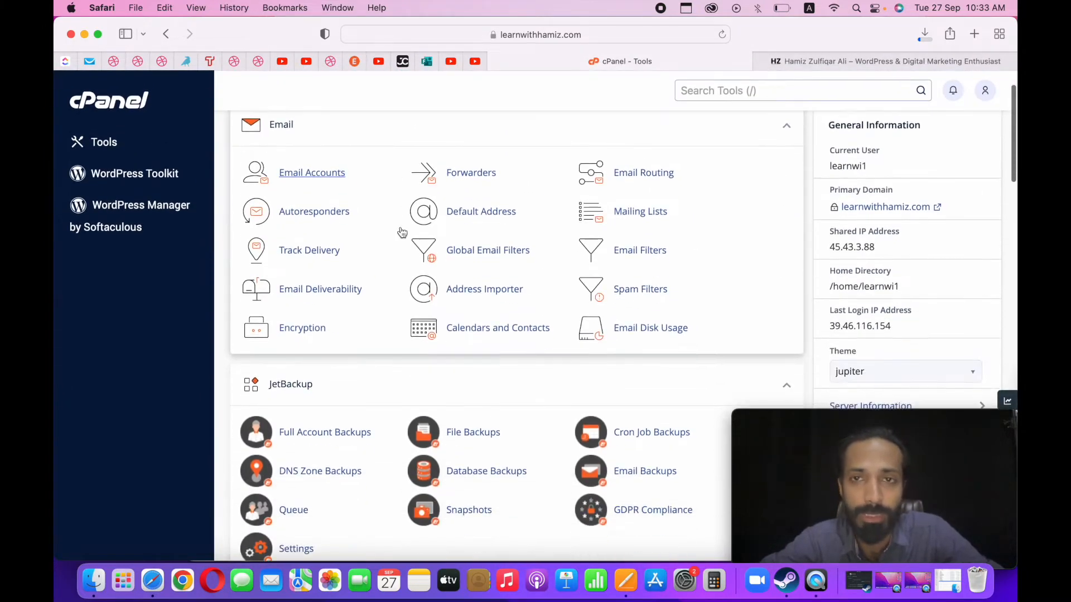
Open phpMyAdmin from the cPanel Databases tools and select the learnwi1_wp97 database.
scroll(402, 232, down, 5)
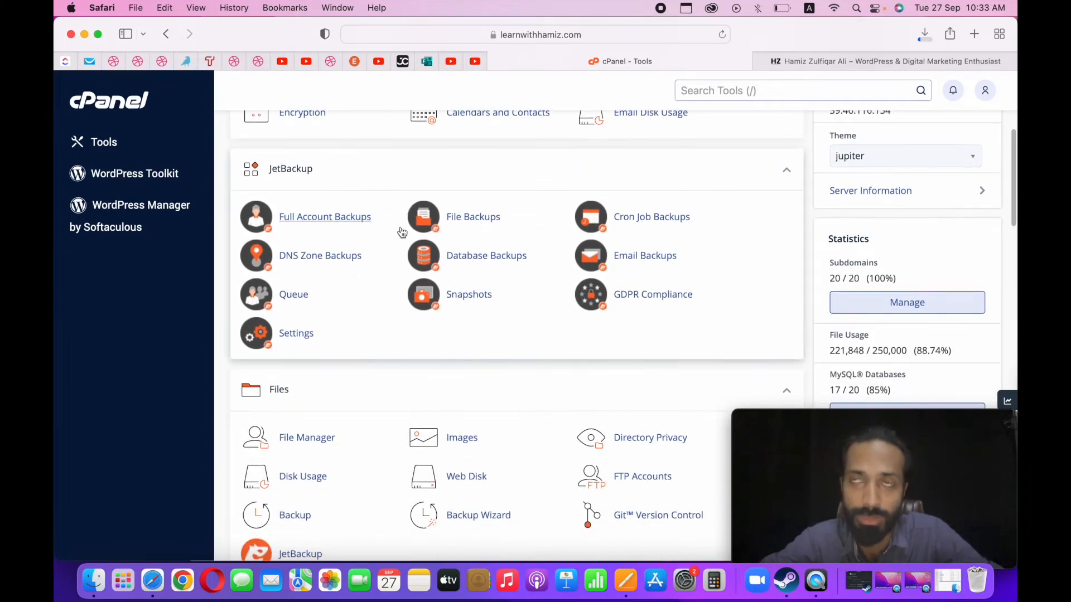
scroll(402, 232, down, 2)
scroll(402, 232, down, 3)
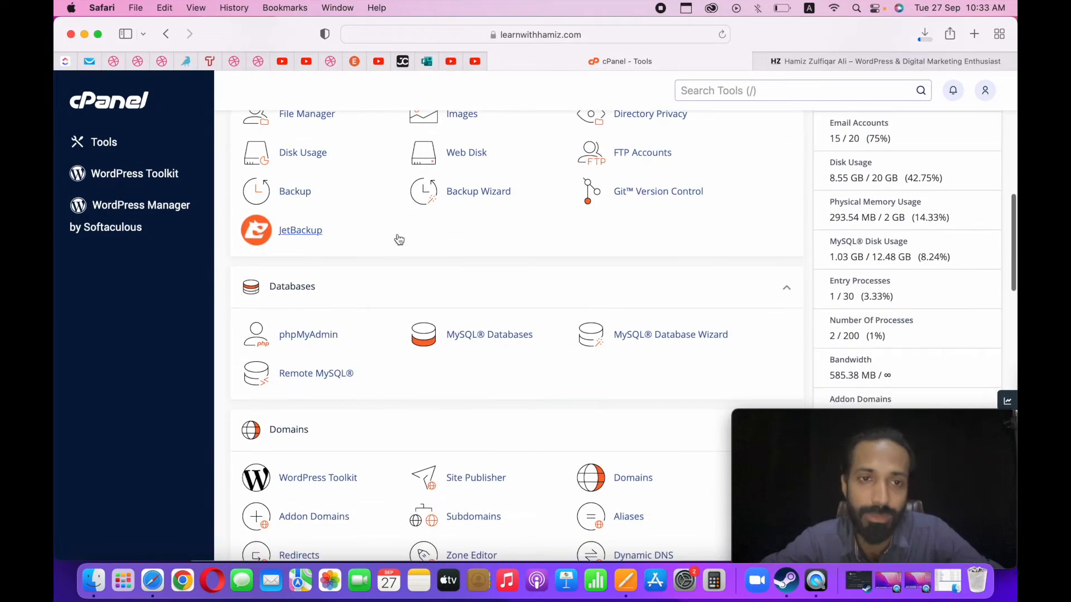
click(305, 336)
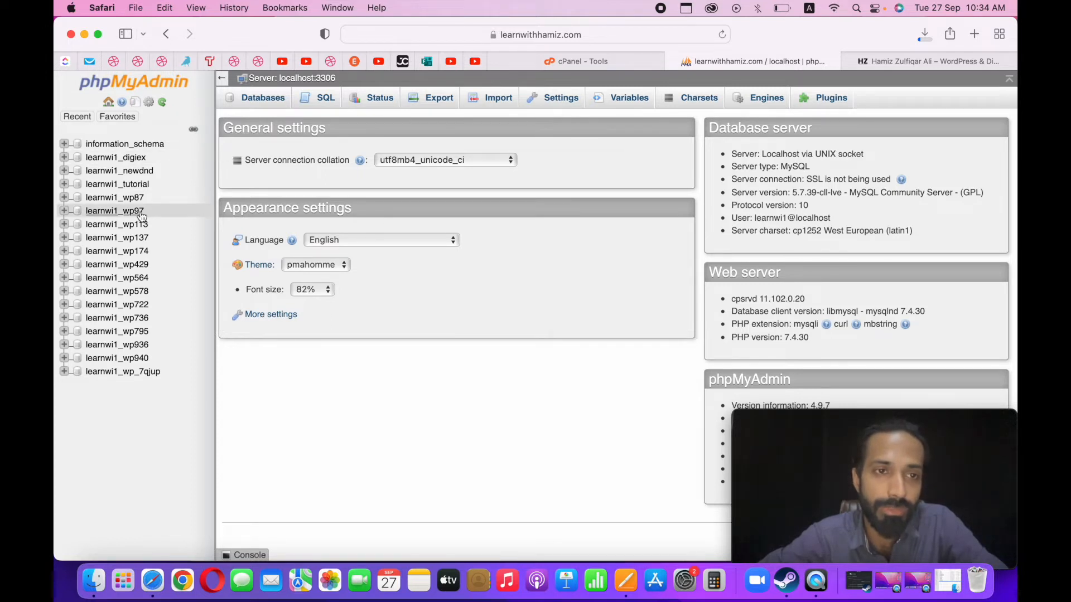
click(117, 211)
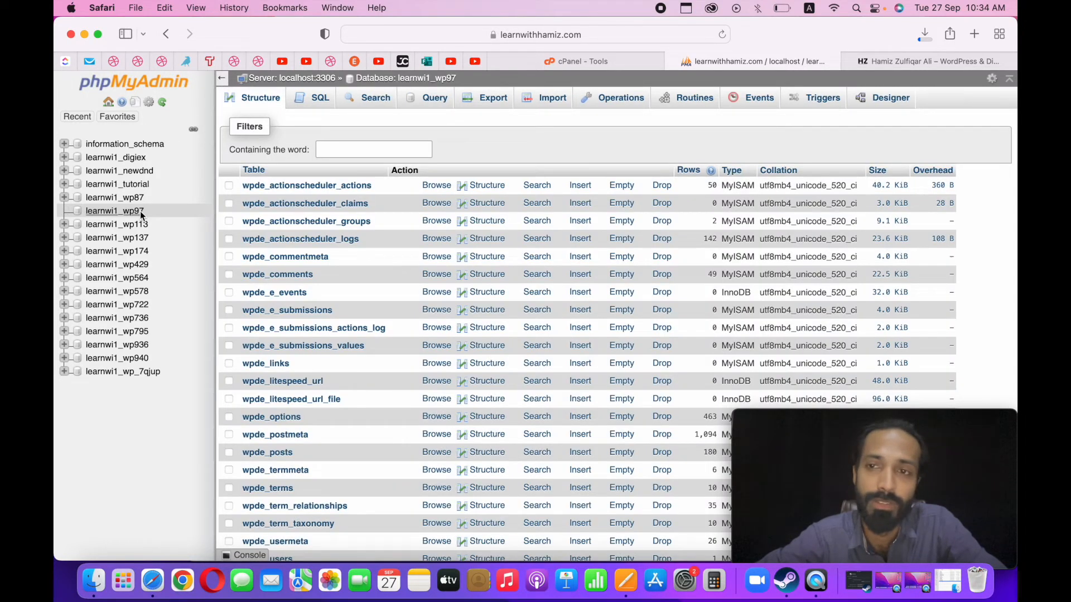
Look through the database's tables and browse wpde_options to check which site URL the database belongs to.
scroll(357, 210, down, 5)
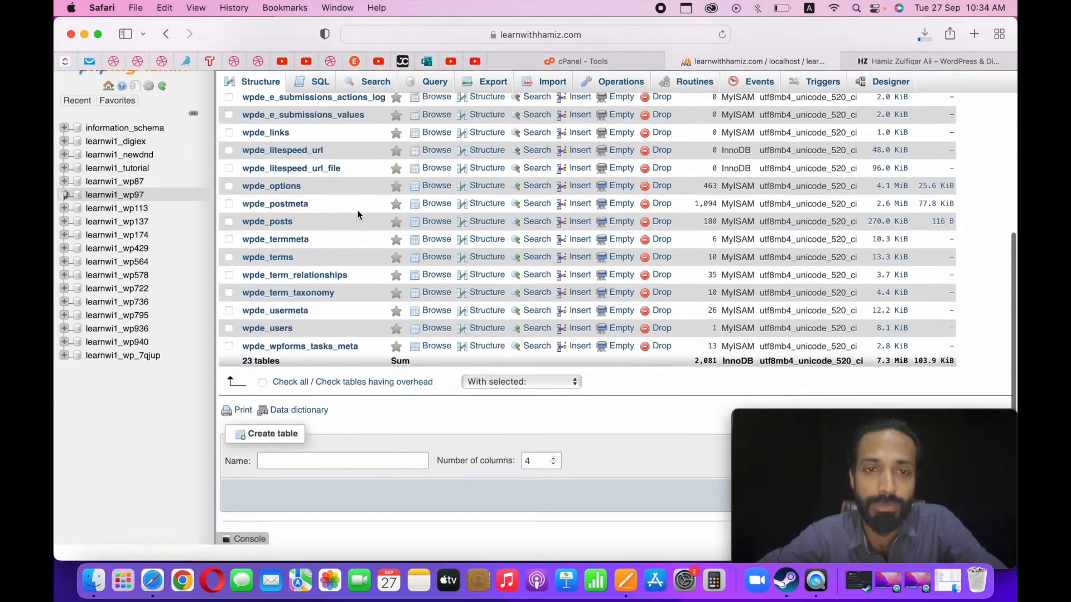
scroll(336, 311, up, 5)
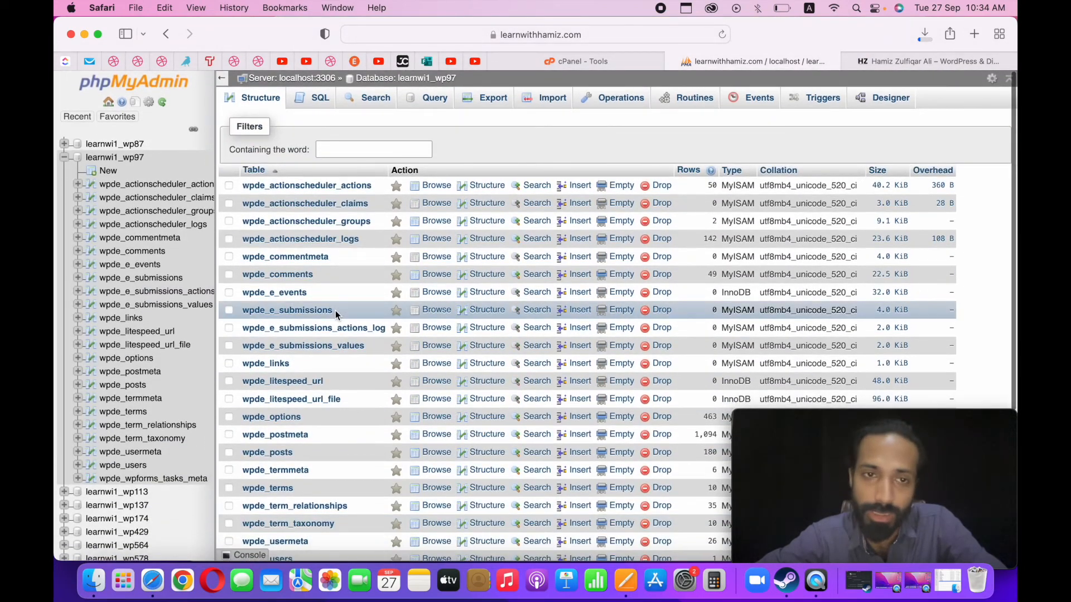
scroll(336, 310, down, 3)
scroll(335, 312, down, 1)
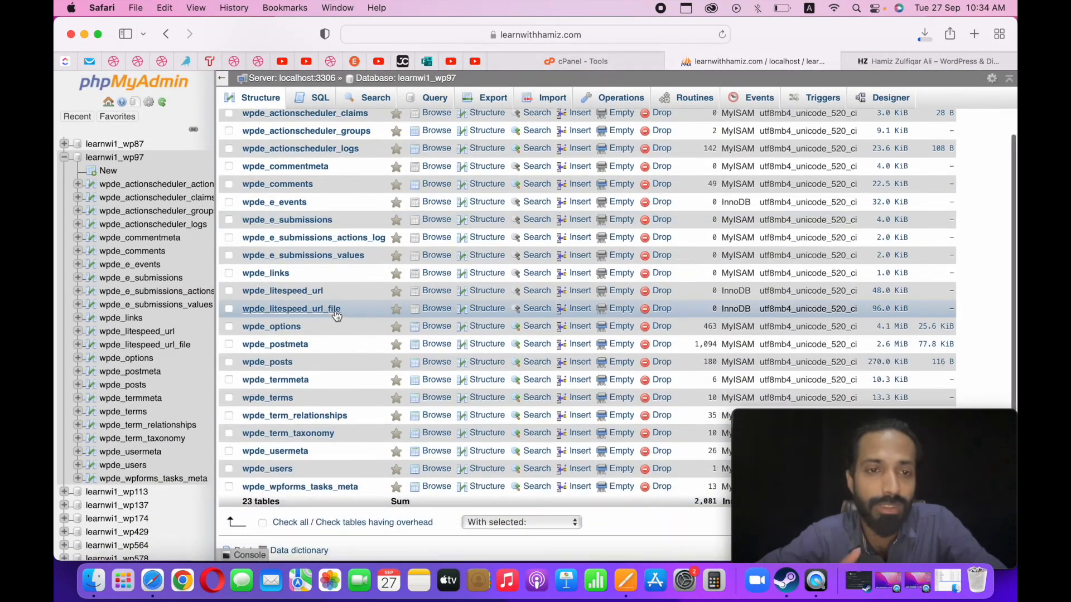
click(292, 328)
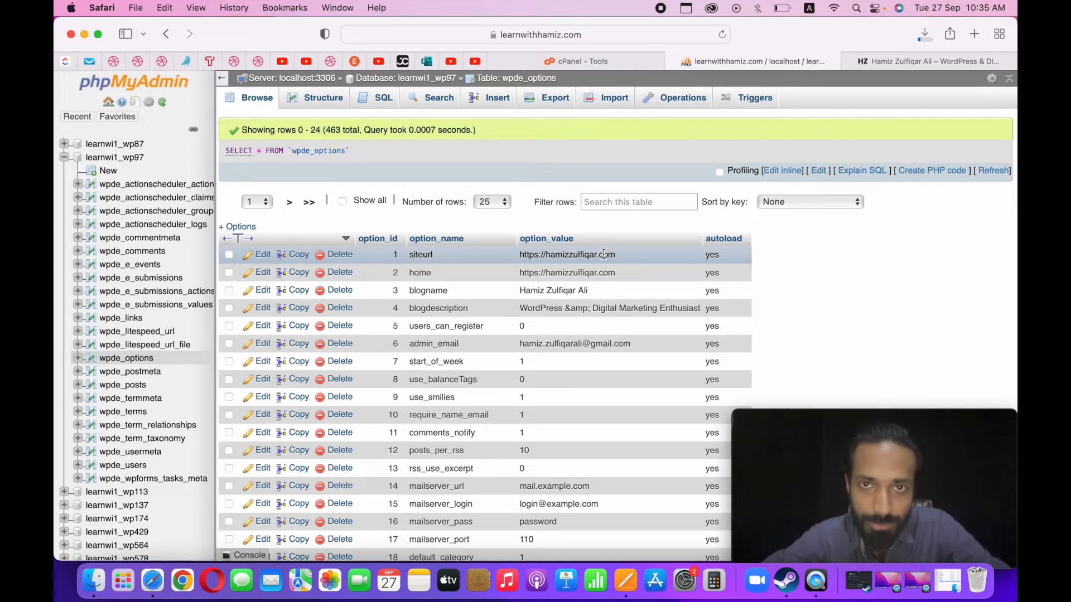
Export the whole learnwi1_wp97 database with the Quick method in SQL format.
click(140, 161)
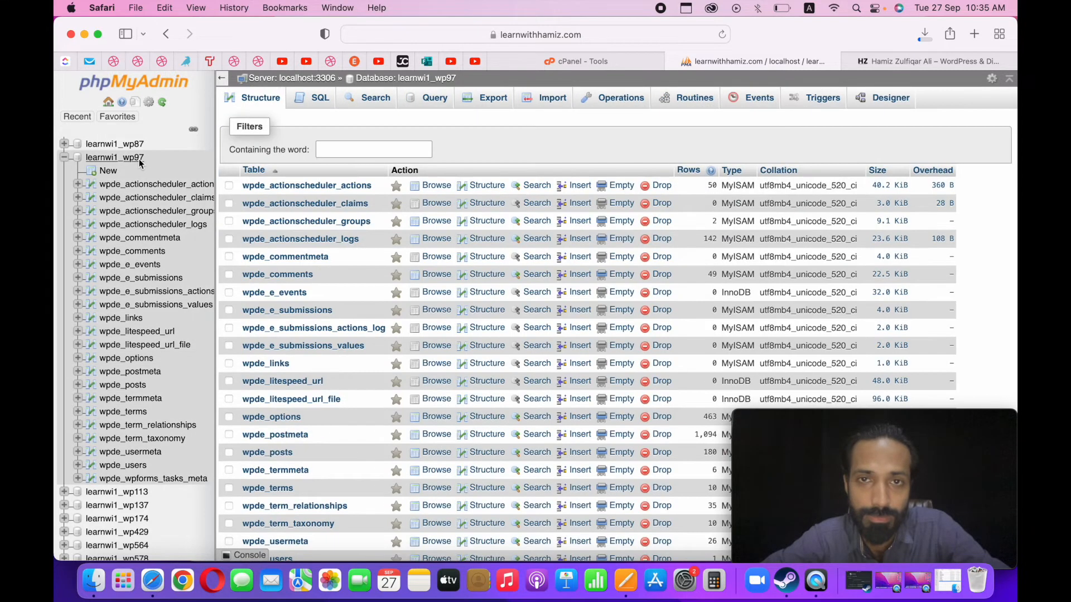
click(483, 103)
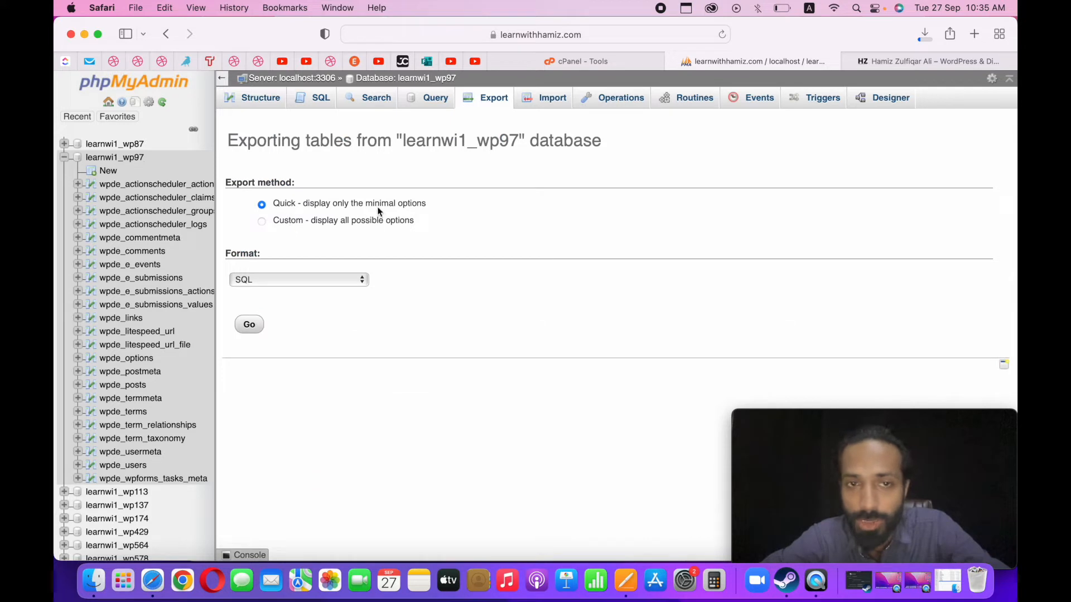
click(249, 325)
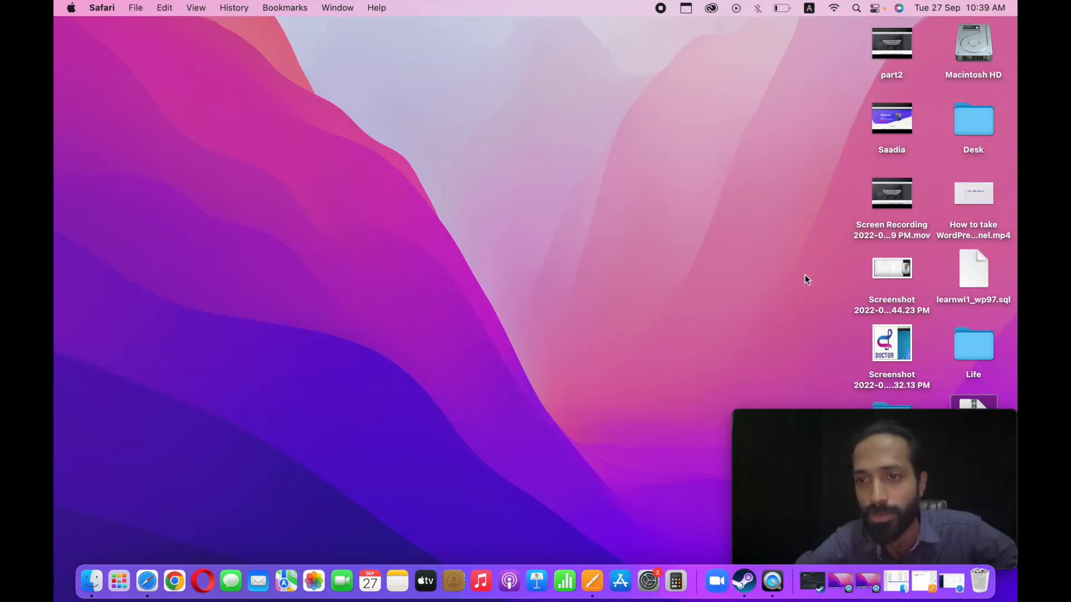
Check the downloaded learnwi1_wp97.sql and mysitebackup.zip files on the desktop.
drag(976, 280, 487, 225)
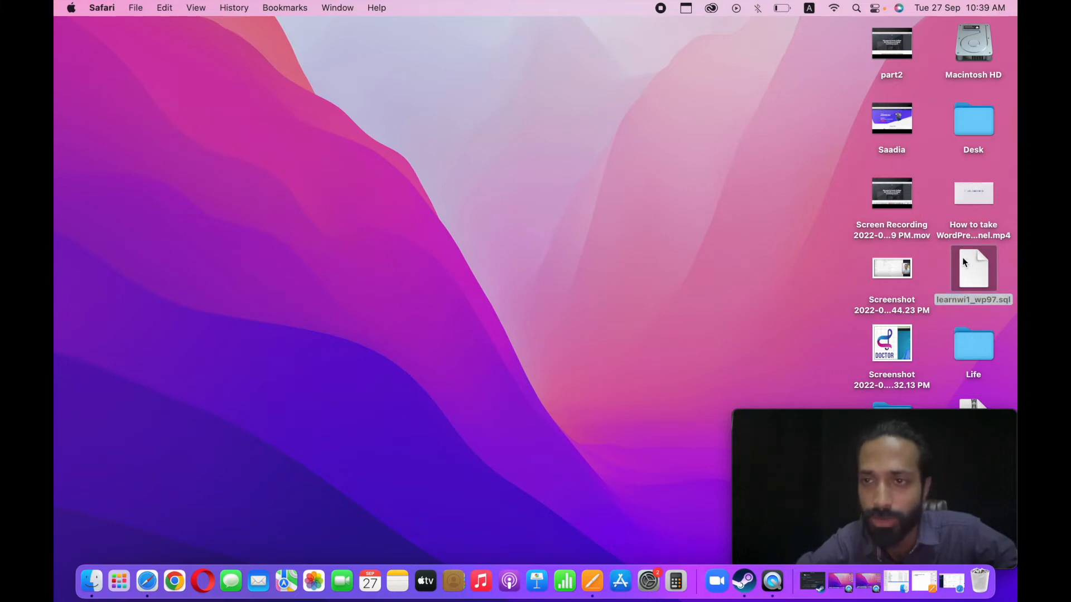
drag(965, 402, 348, 382)
drag(818, 419, 459, 410)
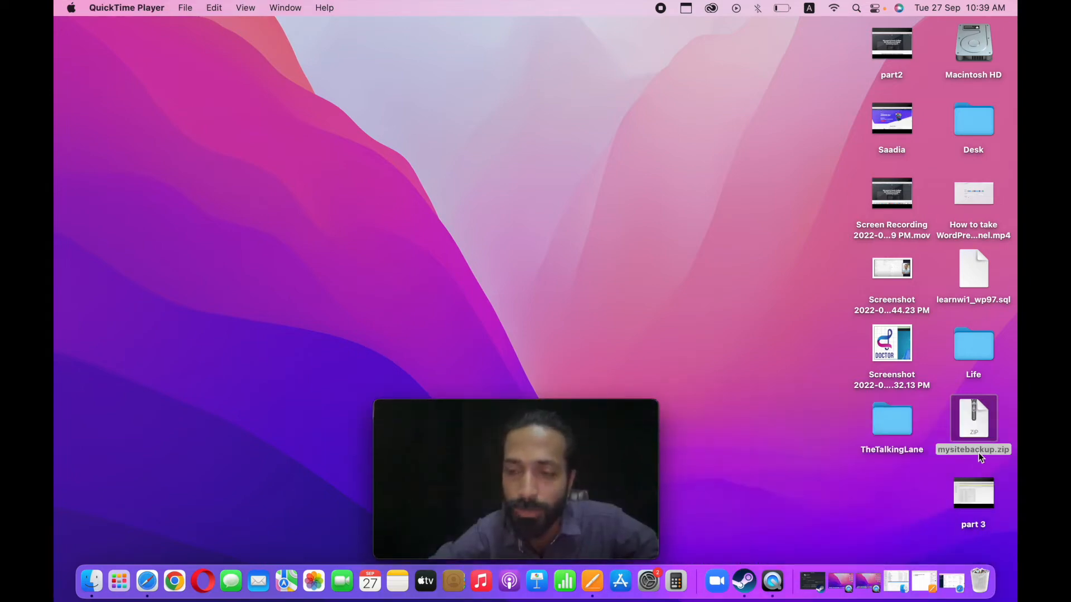
click(983, 293)
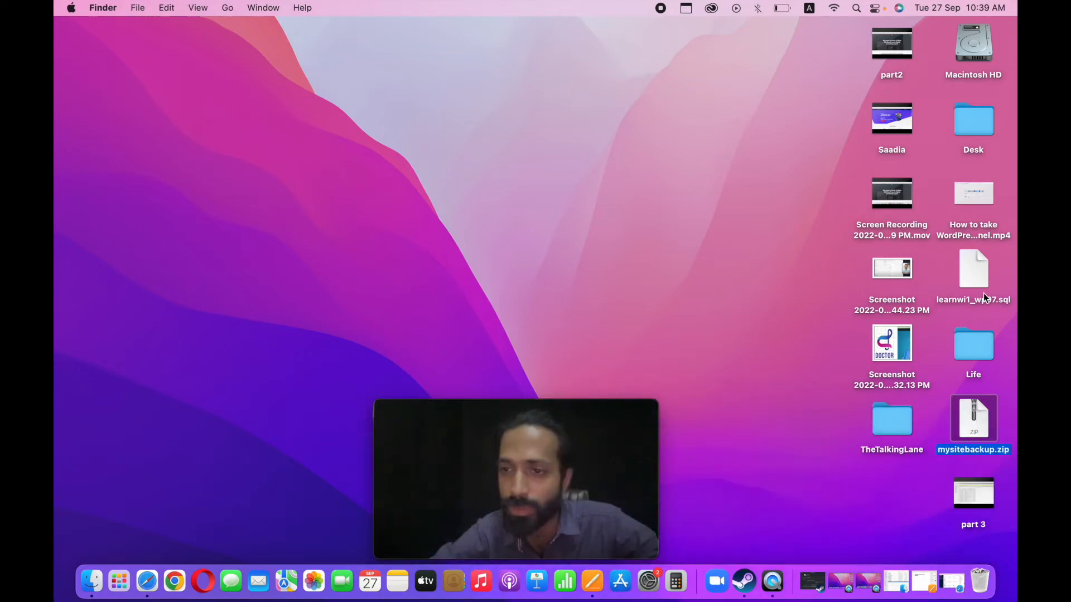
click(979, 286)
drag(559, 407, 747, 383)
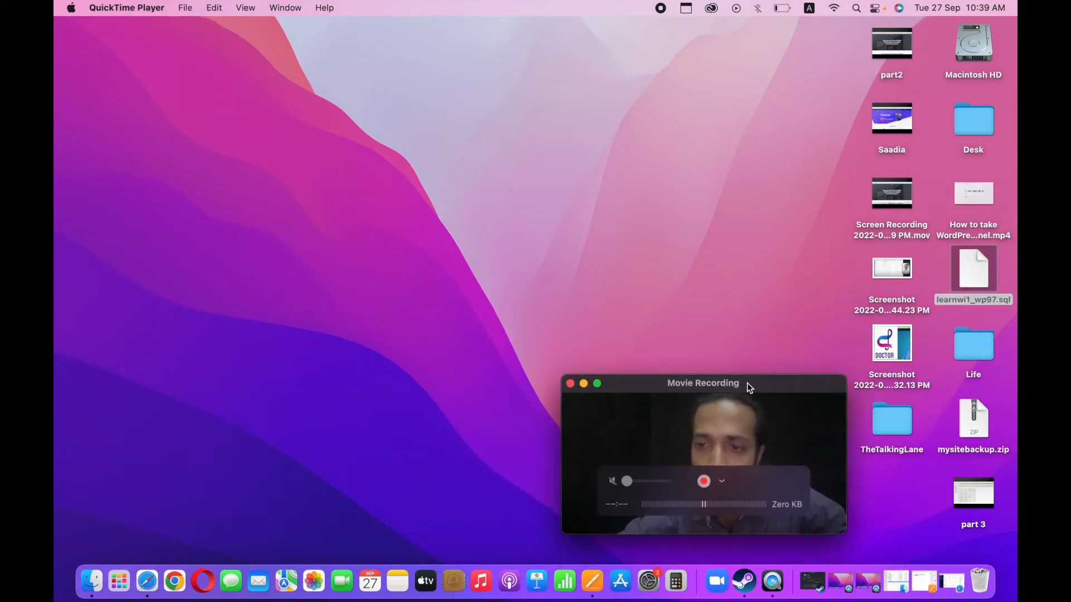
Switch to the Pages checklist and mark its database item as "Done".
click(147, 581)
key(ctrl+Up)
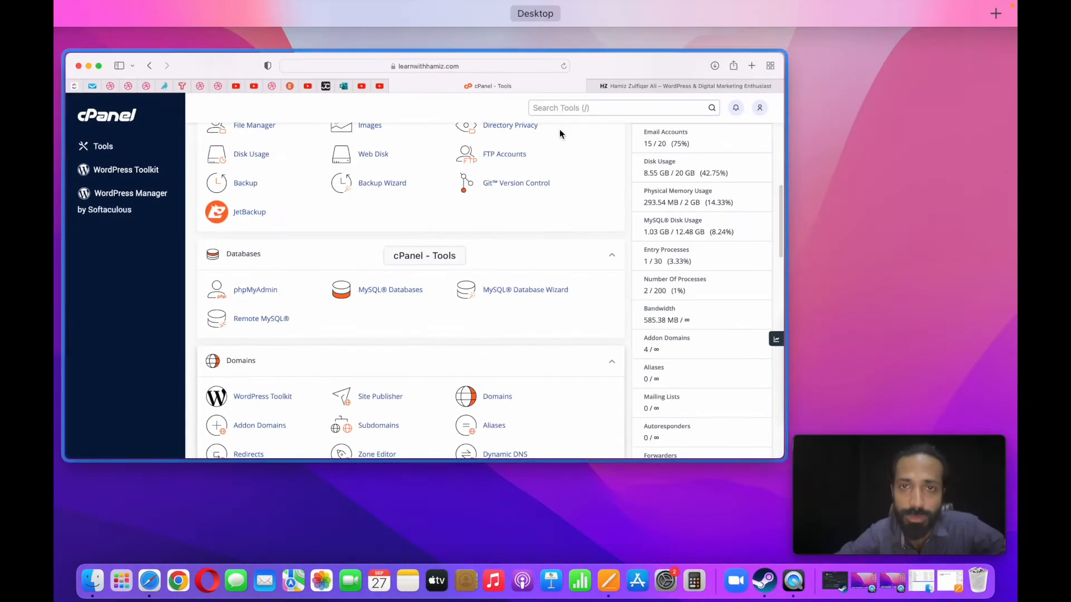
click(628, 599)
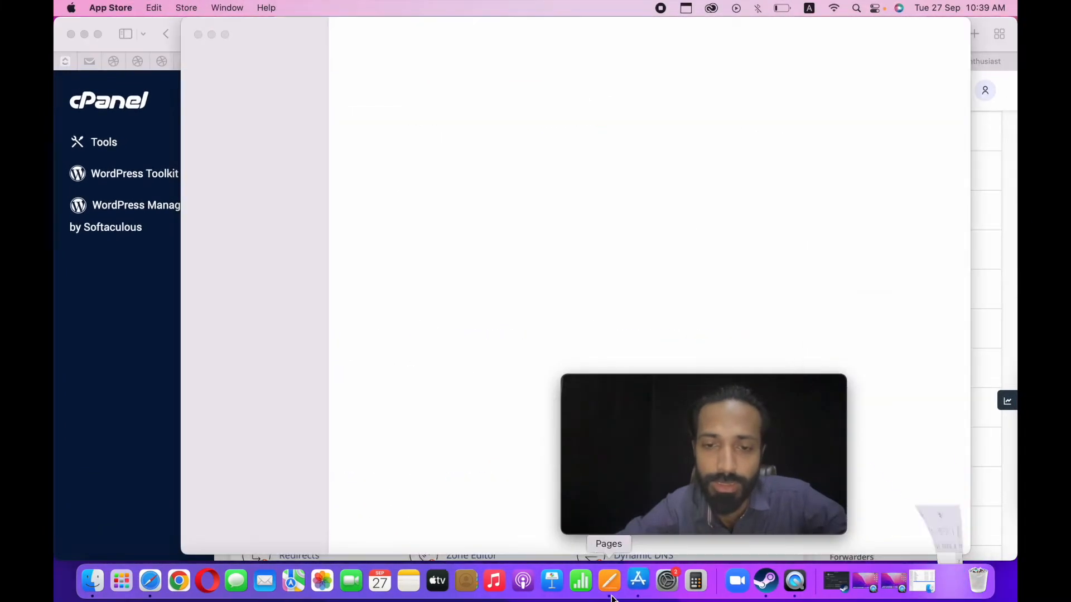
click(614, 596)
text(- o)
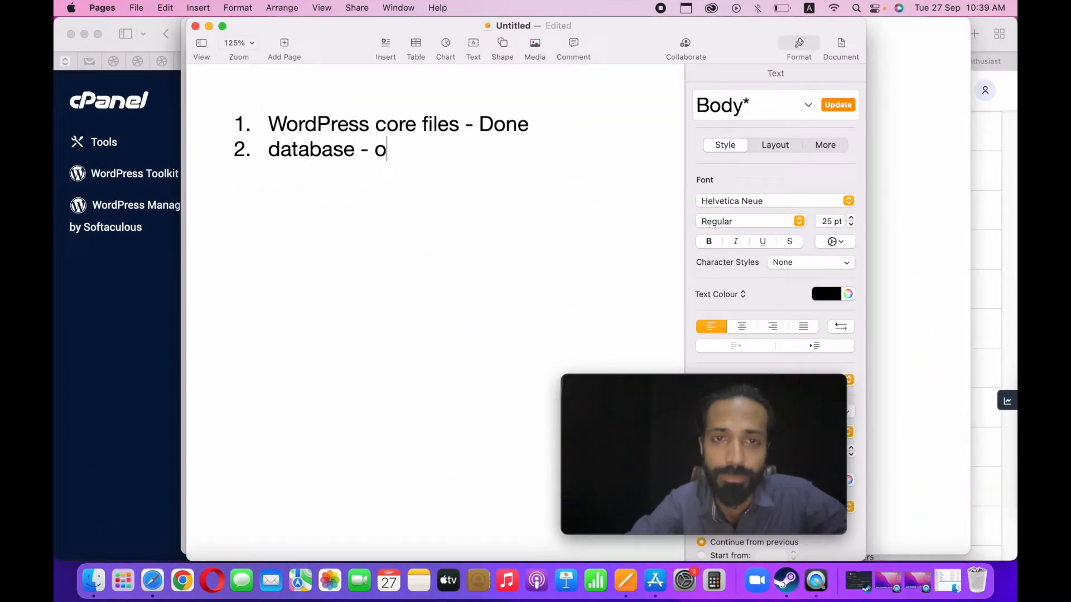
key(BackSpace)
text(Done)
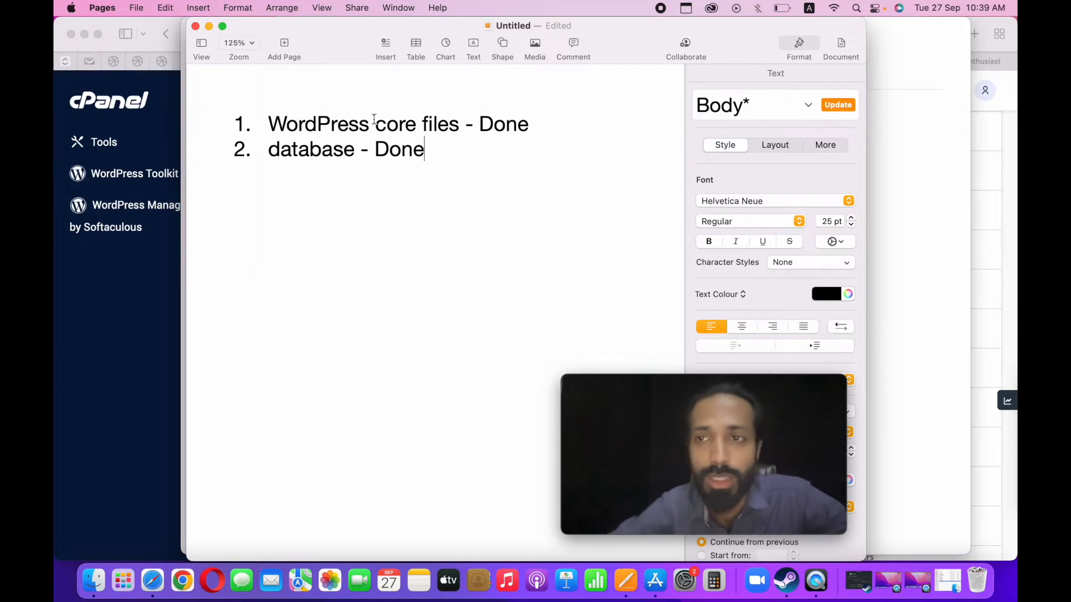
Close the App Store window and minimize the Pages checklist to return to cPanel.
click(183, 40)
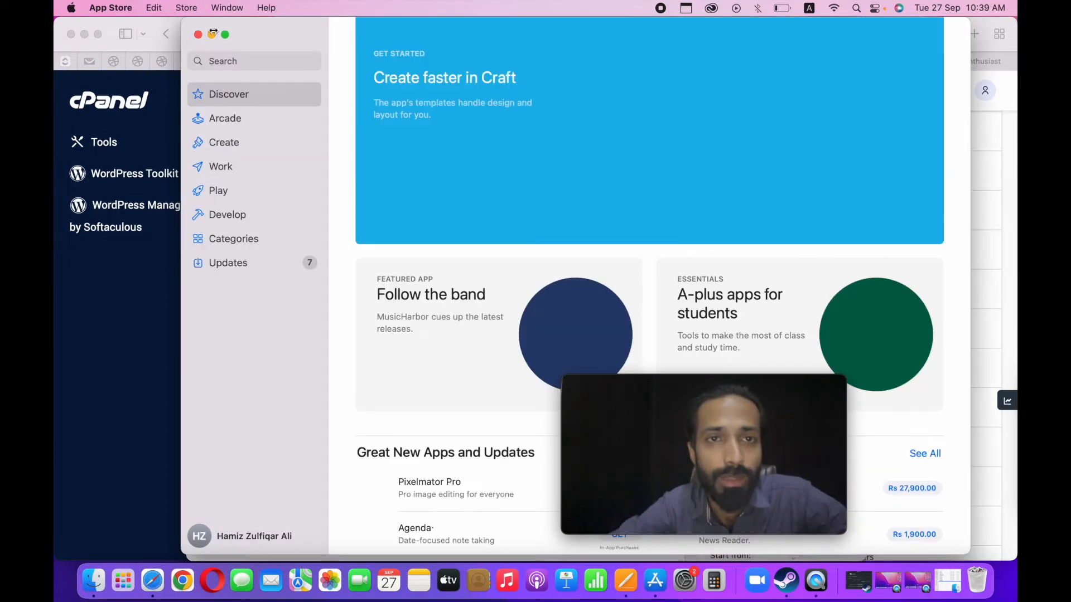
click(197, 33)
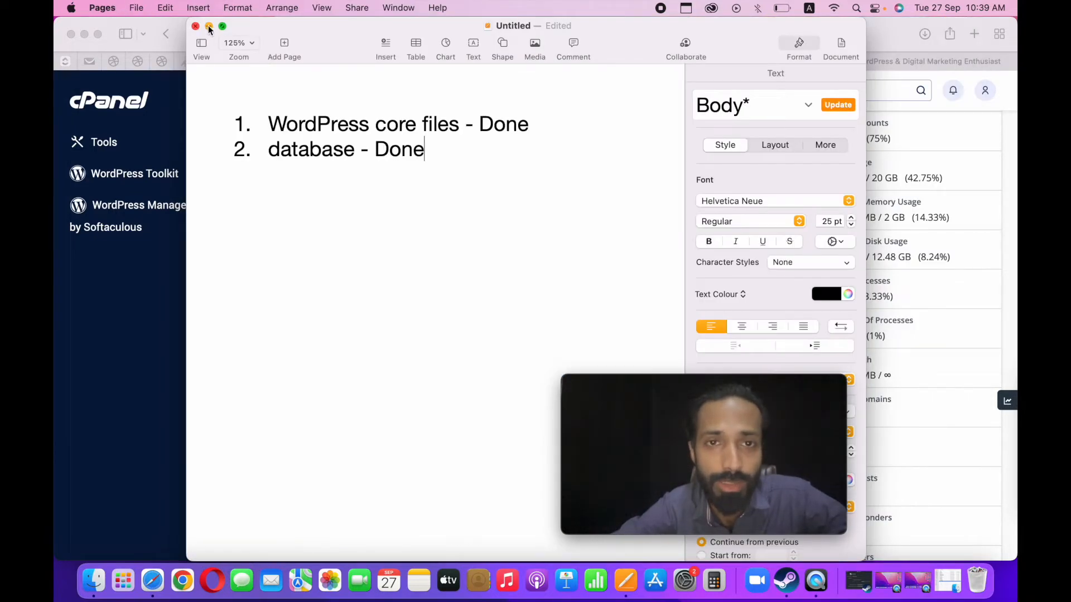
click(209, 27)
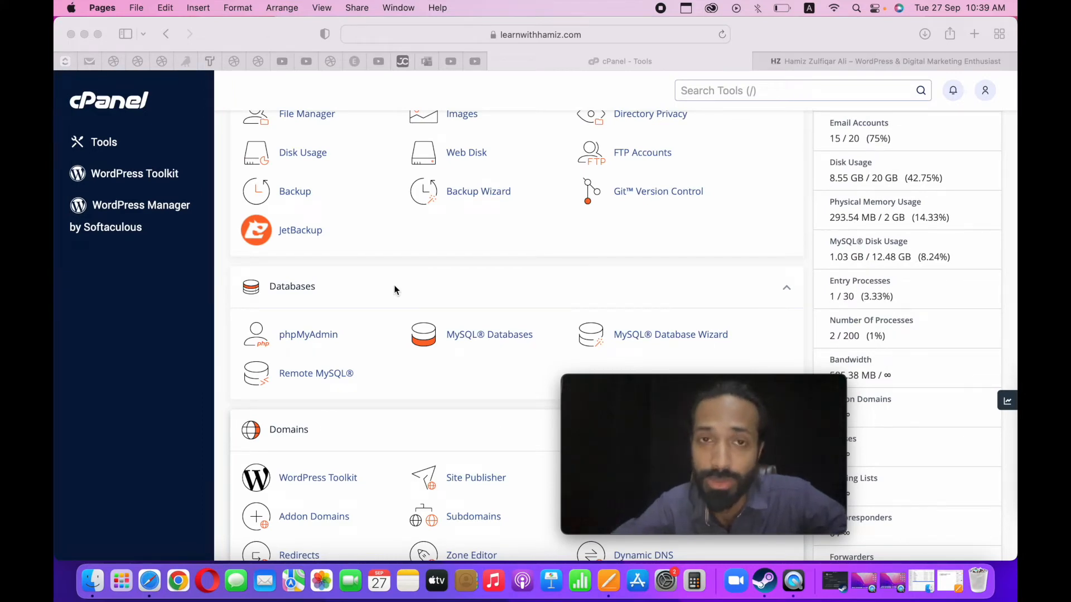
Look through the cPanel tool sections from Email down to Security and back to Files.
scroll(394, 289, up, 10)
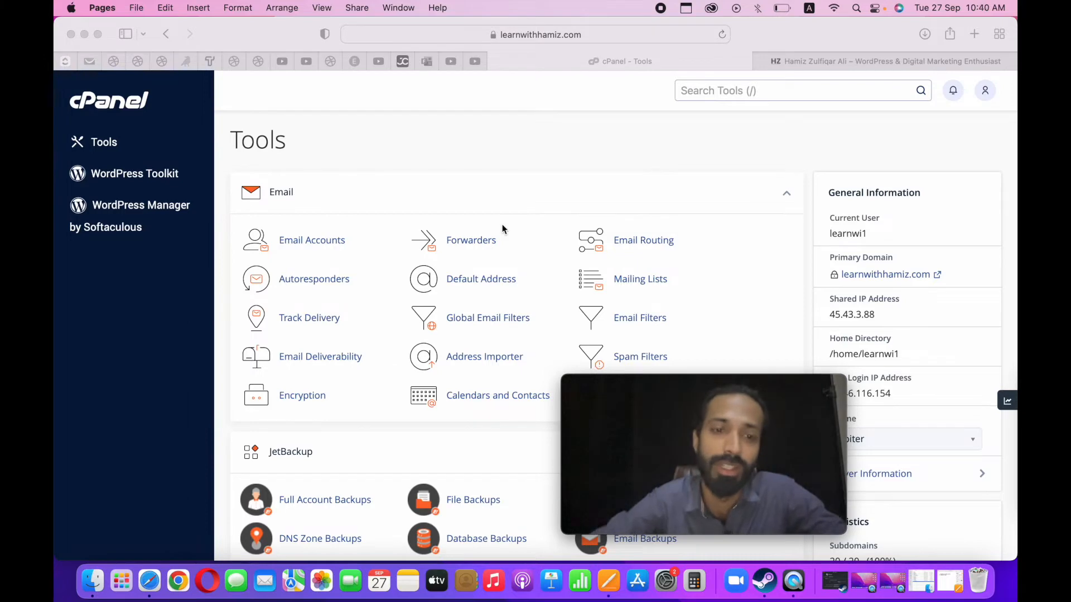
scroll(502, 224, down, 10)
scroll(413, 423, down, 2)
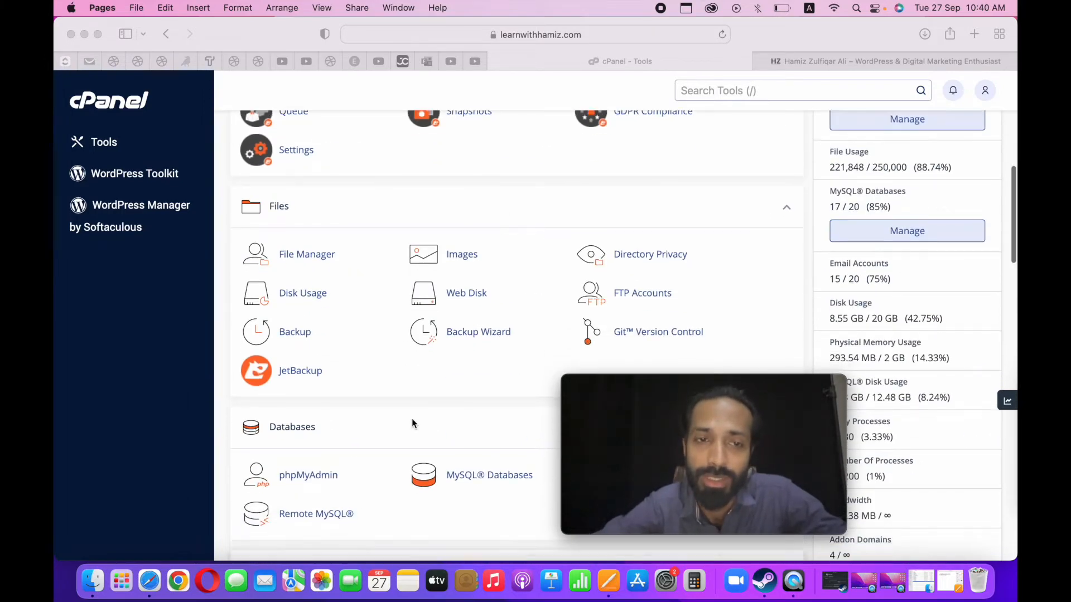
scroll(412, 418, down, 10)
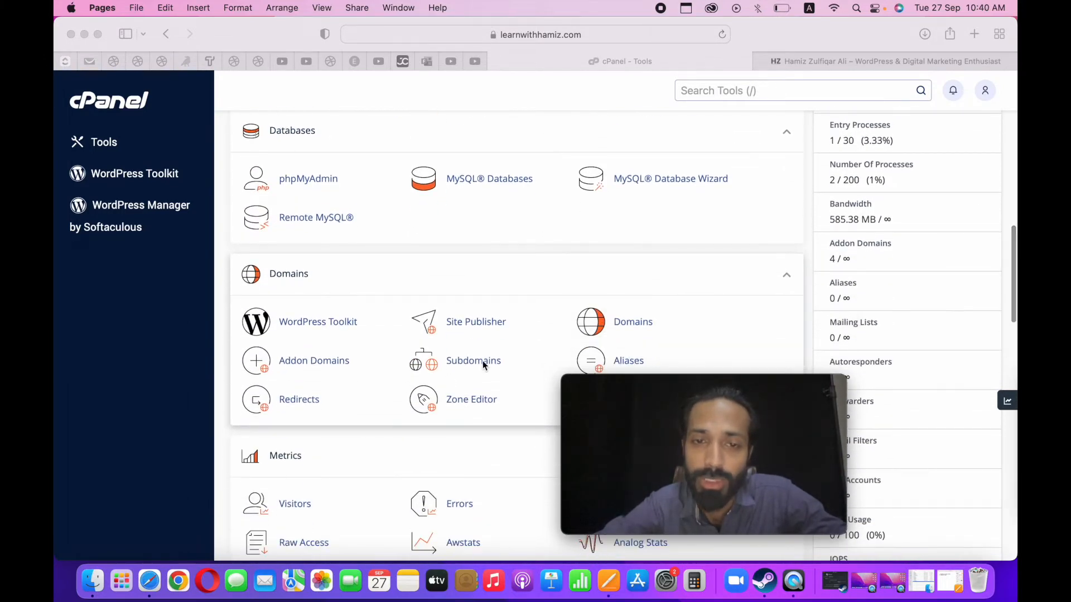
scroll(483, 360, up, 20)
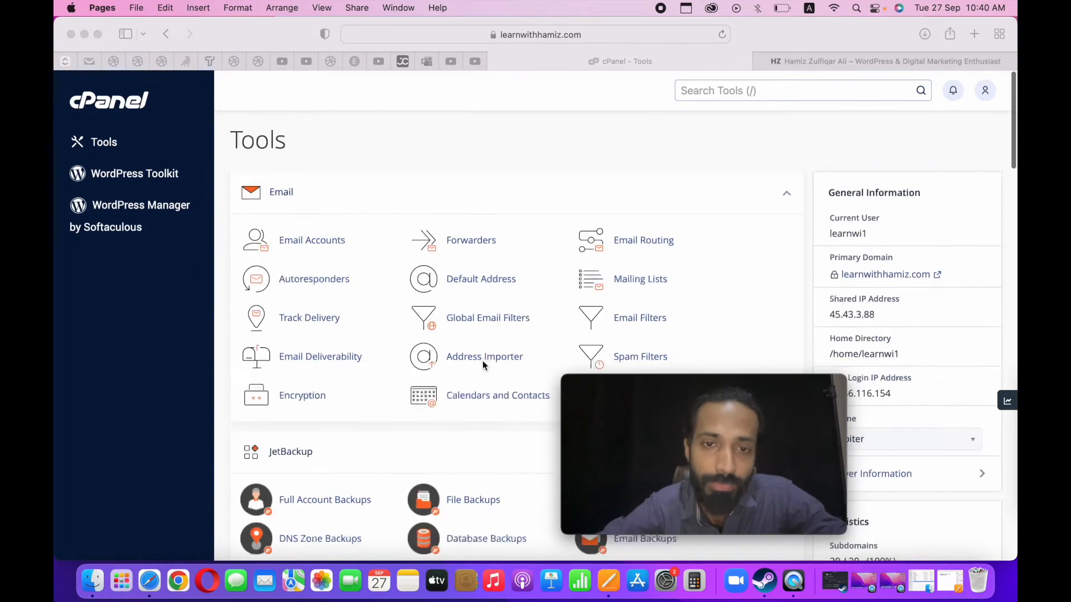
scroll(306, 375, down, 20)
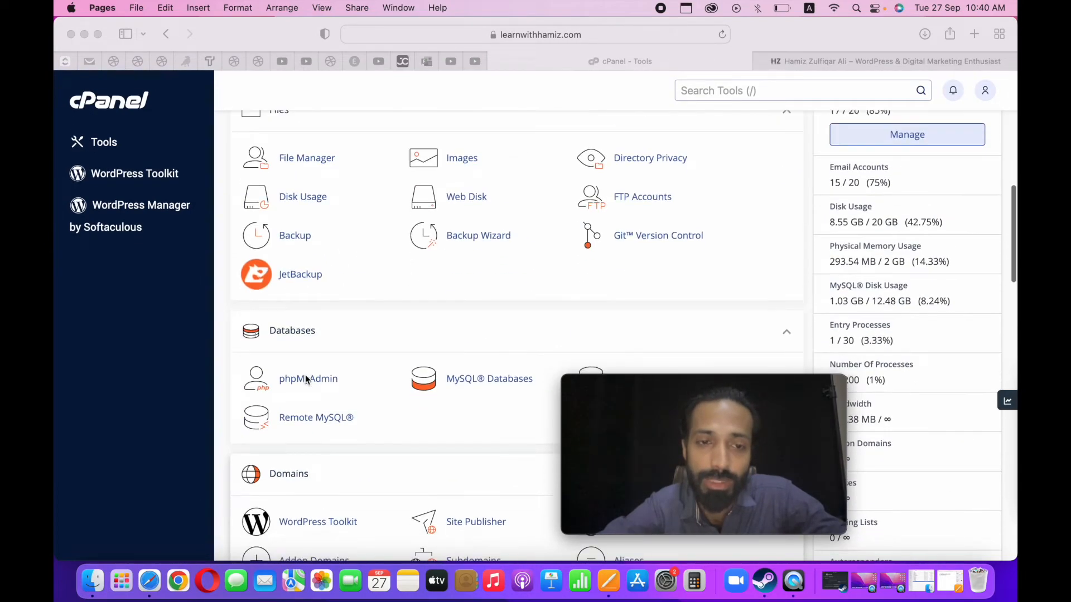
scroll(306, 375, down, 15)
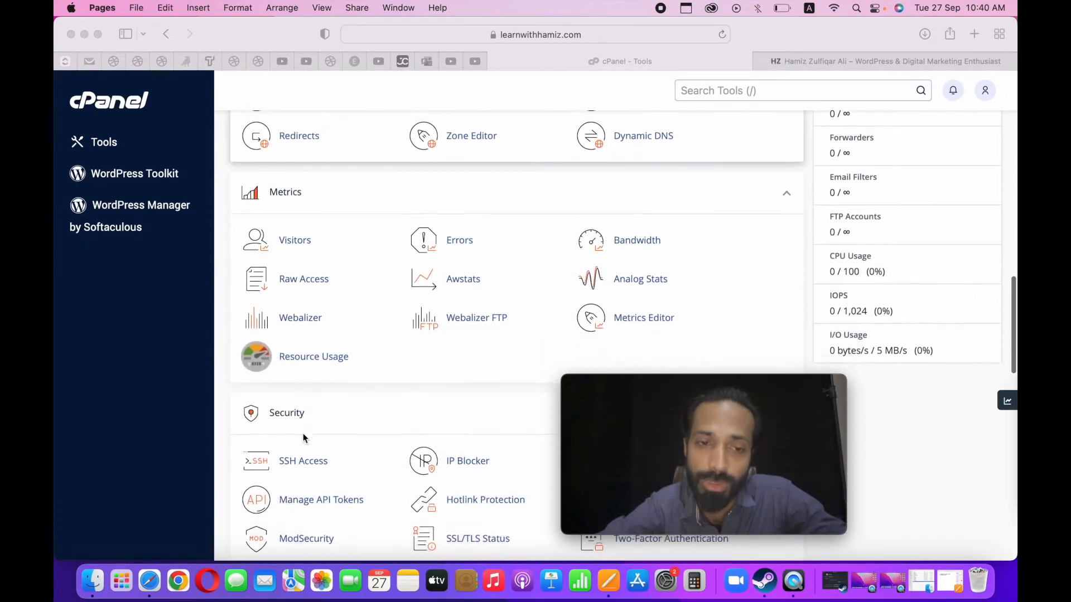
scroll(302, 433, up, 20)
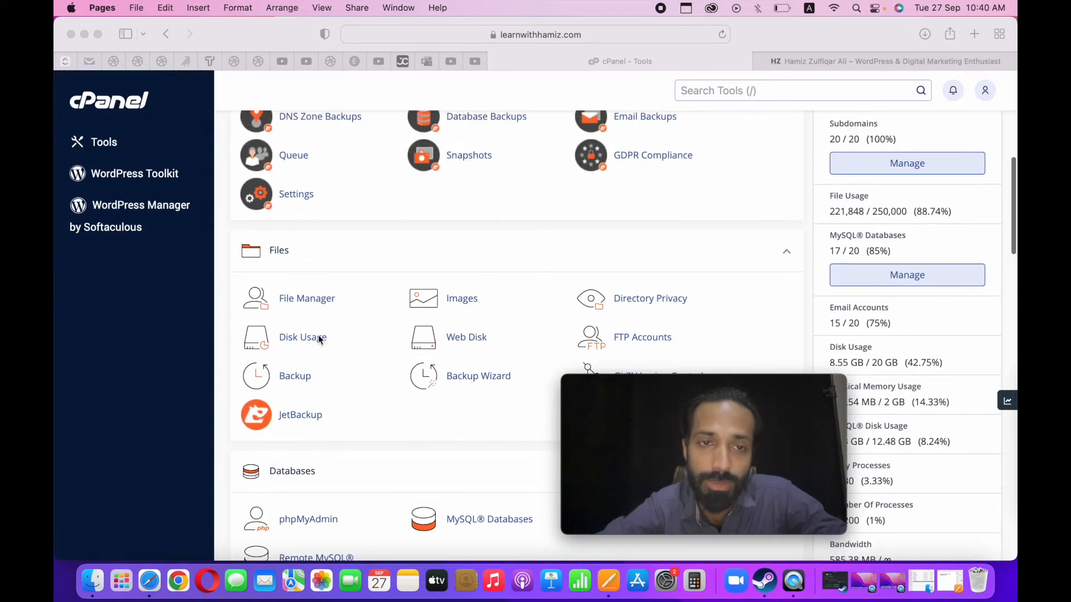
Open File Manager from the cPanel Files tools and go to the backup folder inside public_html.
click(320, 302)
click(250, 297)
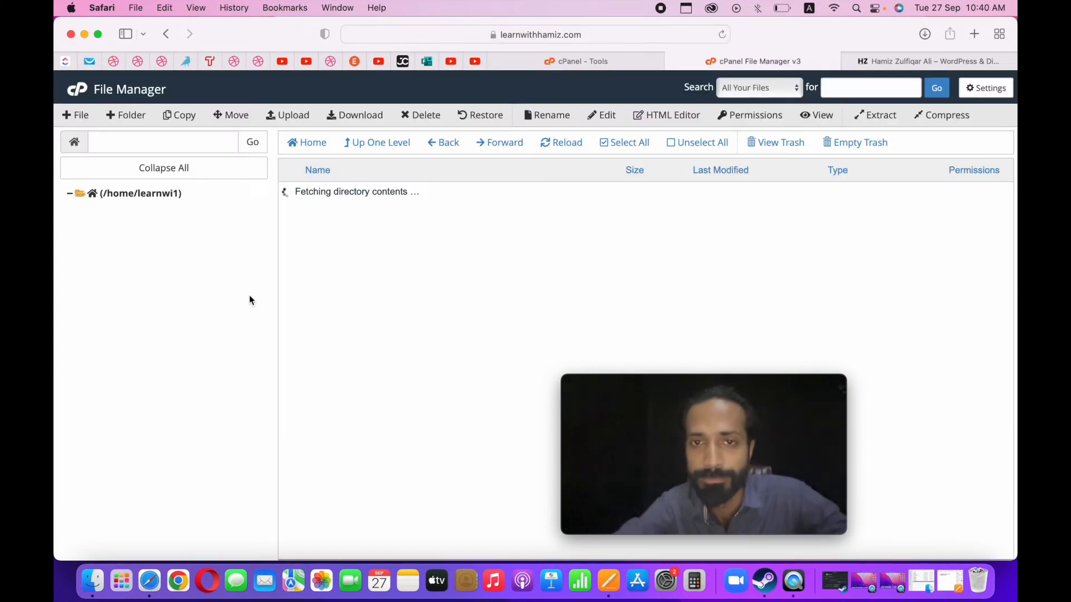
drag(689, 402, 875, 429)
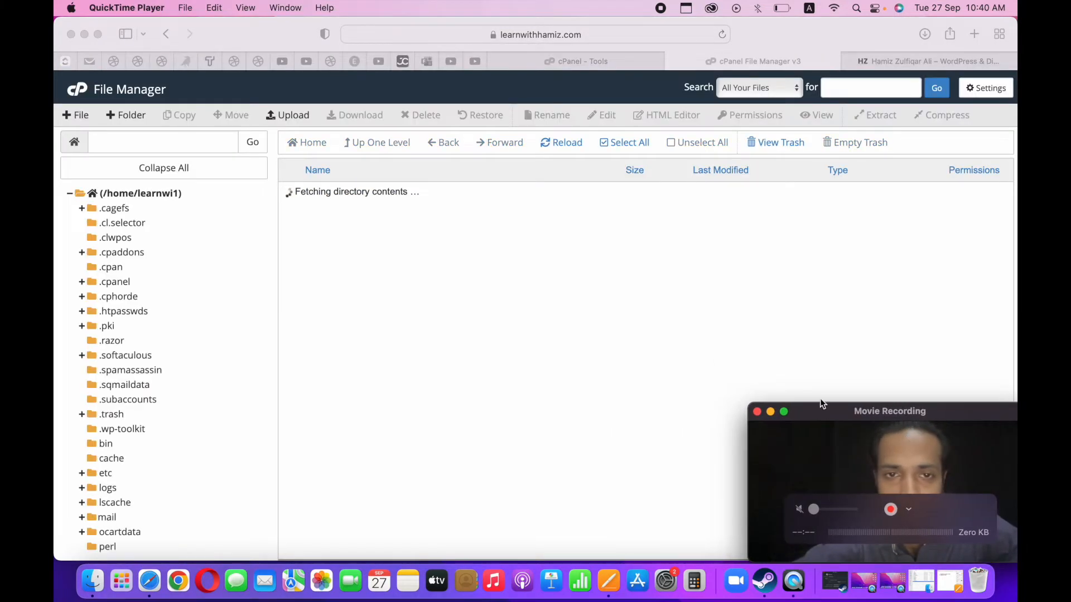
scroll(339, 378, down, 5)
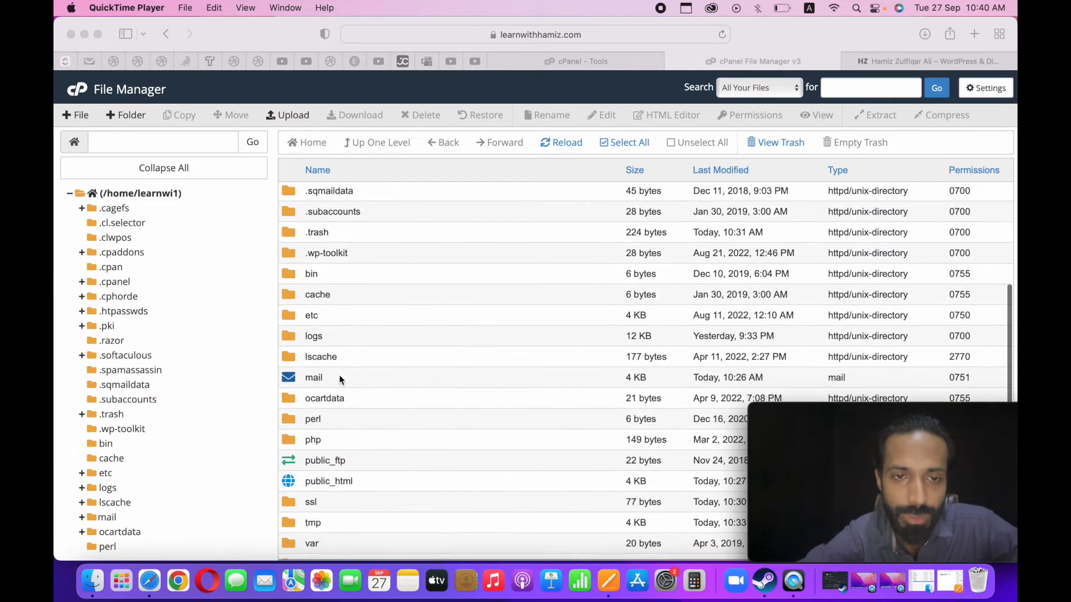
scroll(339, 378, down, 1)
double_click(285, 417)
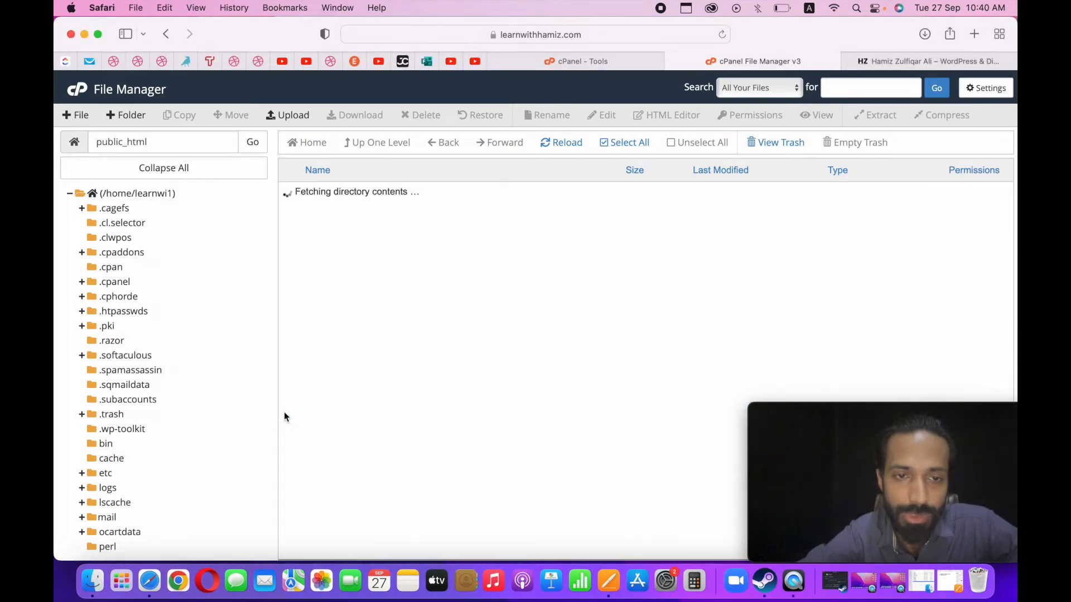
click(295, 279)
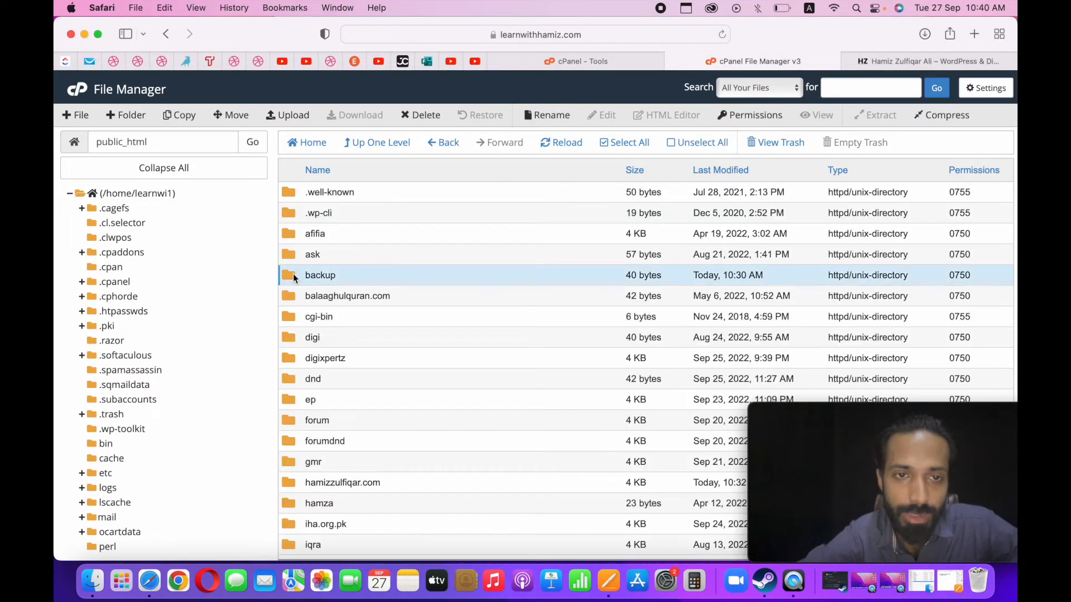
click(294, 277)
double_click(292, 273)
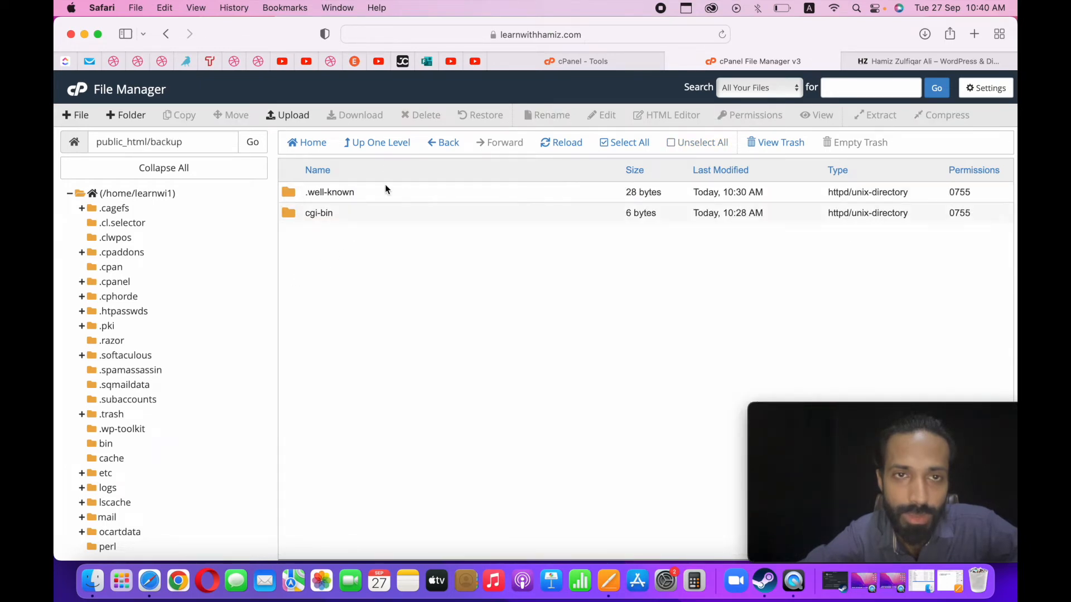
Upload mysitebackup.zip from the Desktop to public_html/backup and reload the folder listing.
click(287, 115)
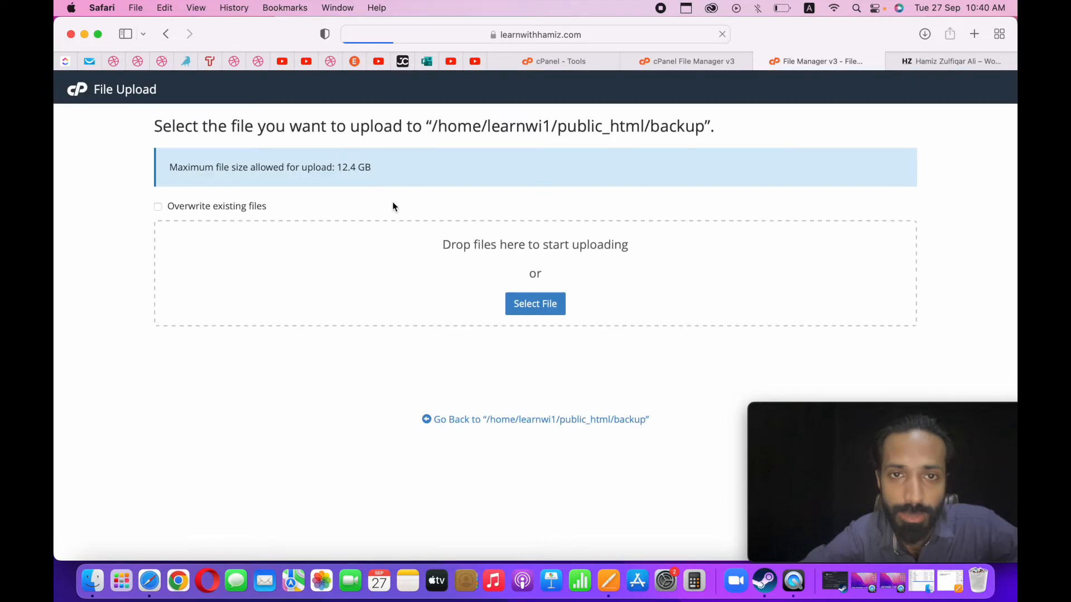
click(552, 309)
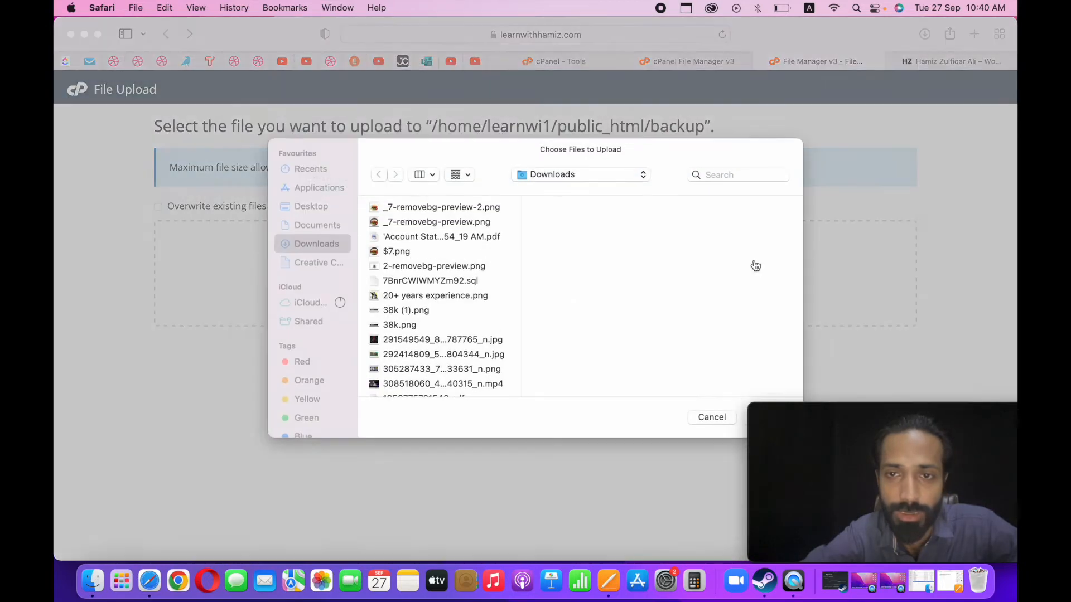
click(309, 206)
click(398, 270)
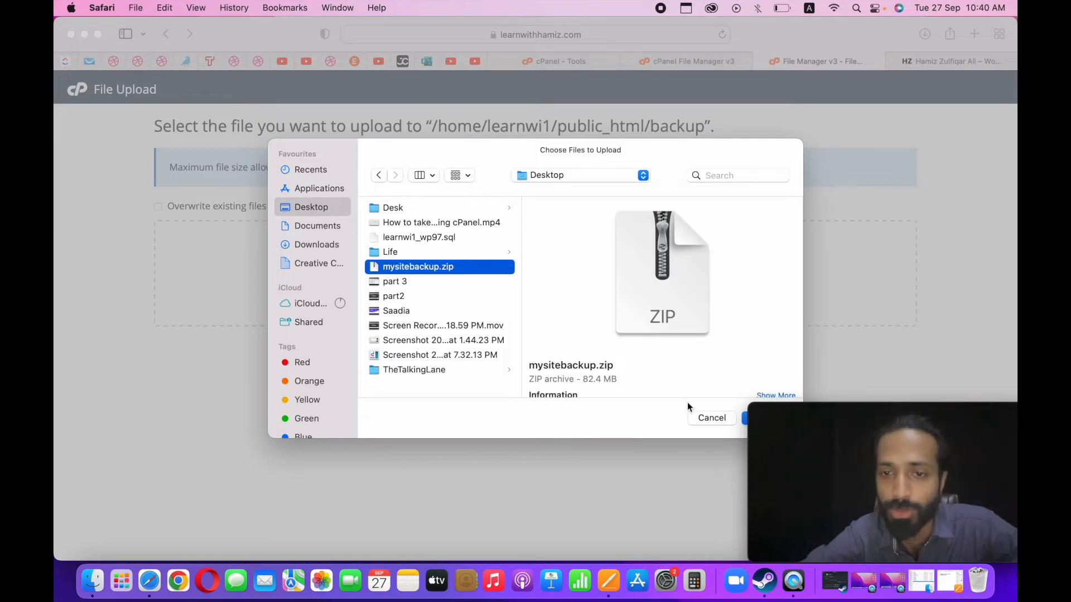
click(744, 418)
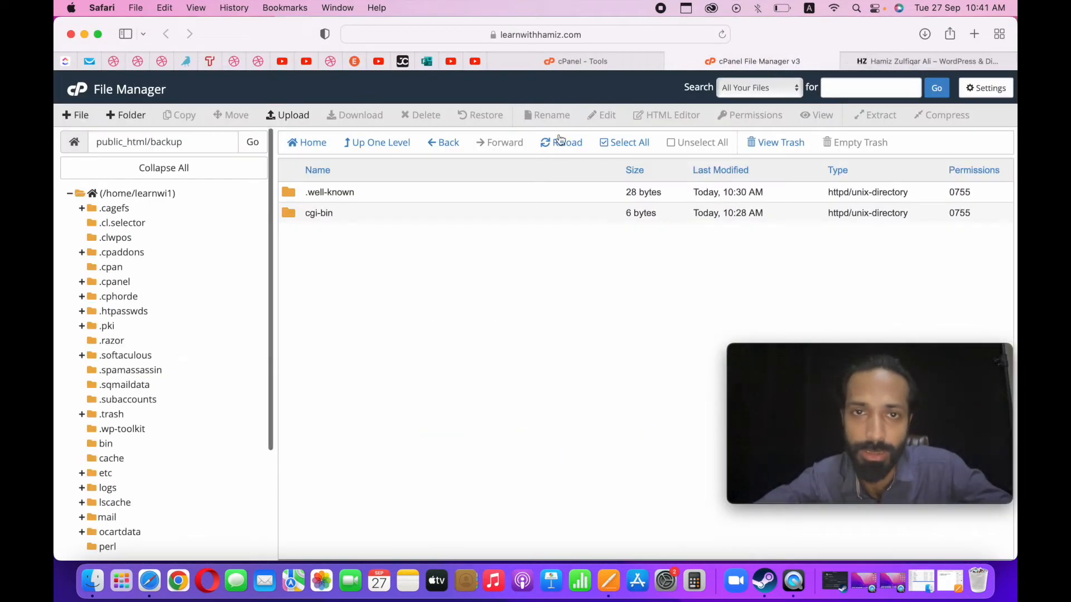
click(548, 144)
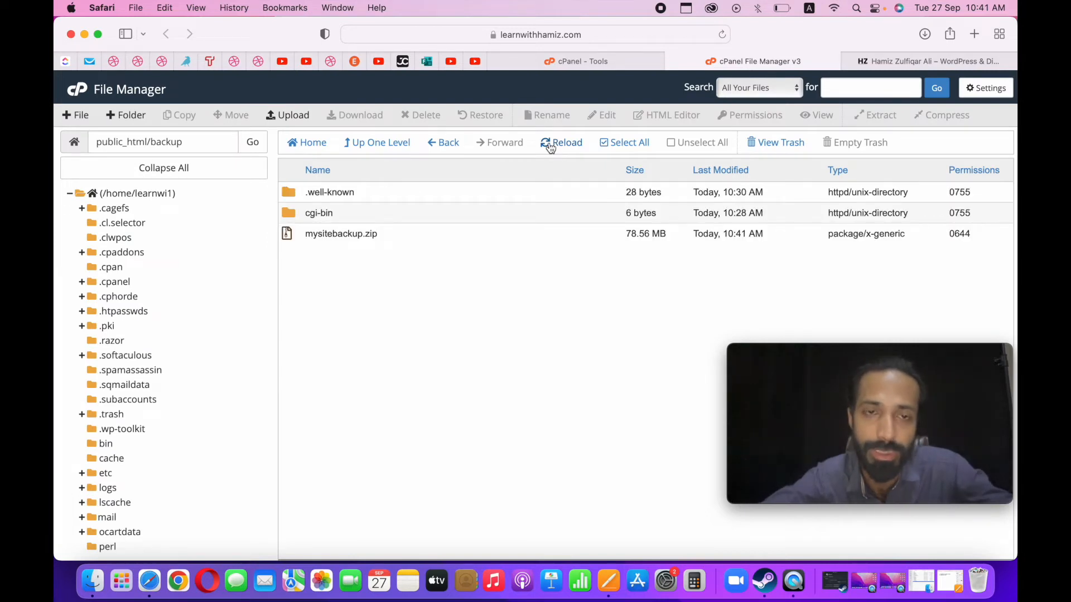
click(372, 234)
right_click(374, 235)
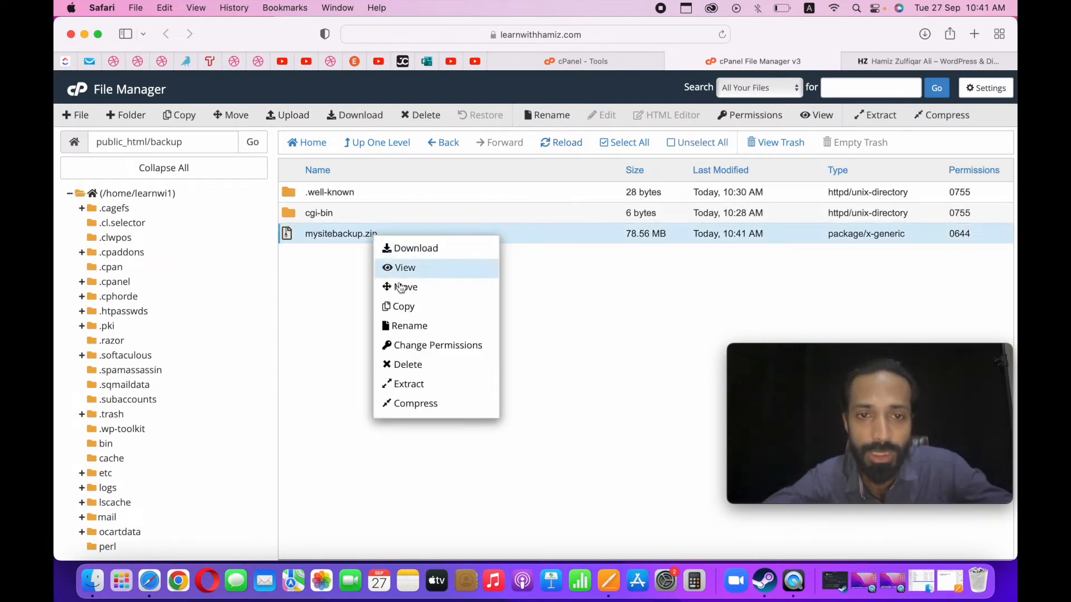
click(419, 405)
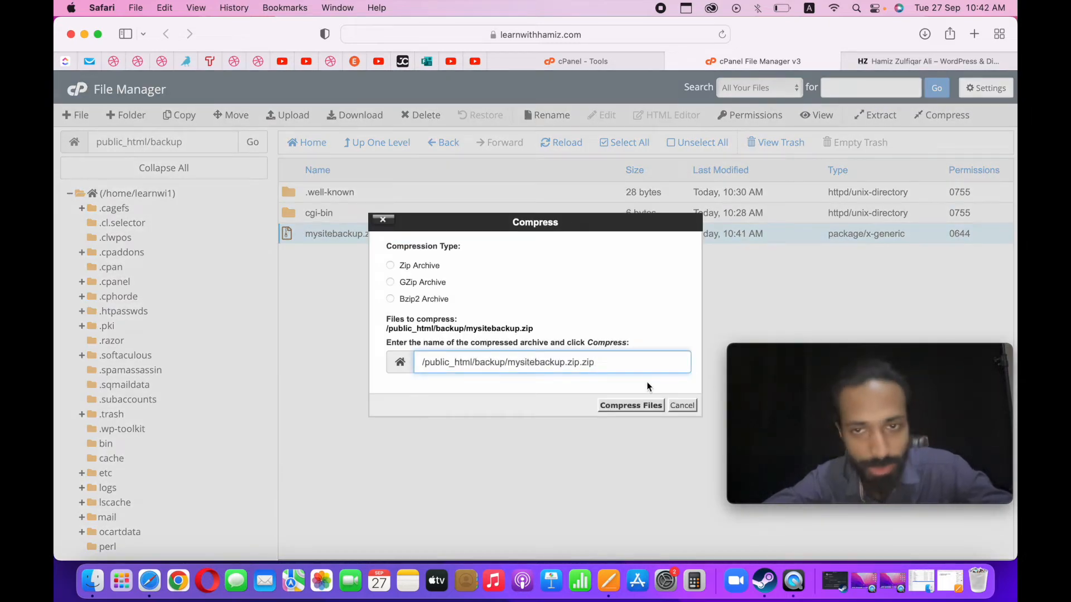
click(682, 406)
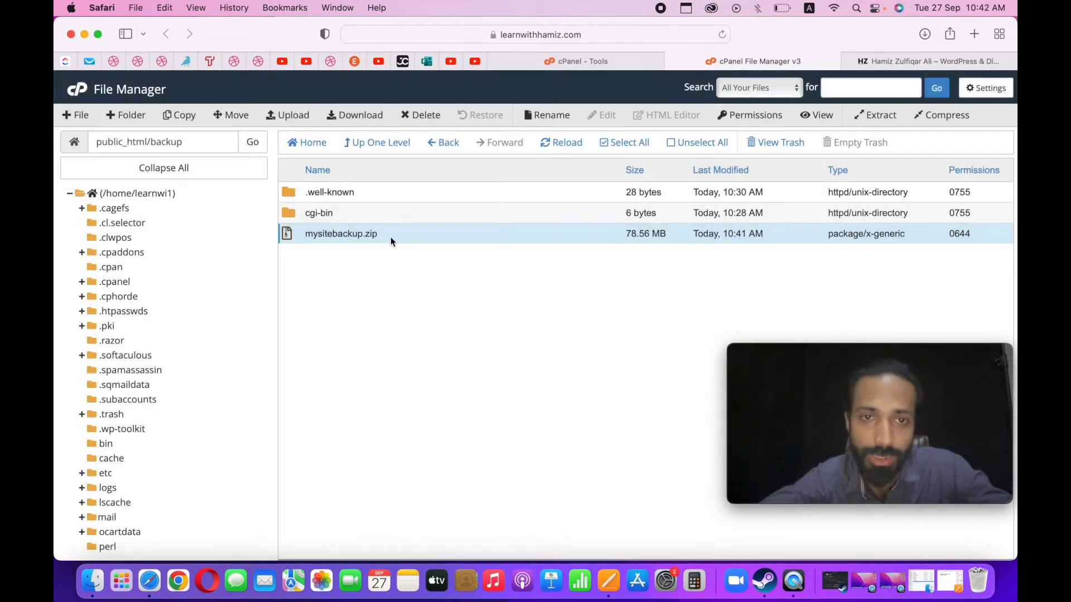
Extract mysitebackup.zip into /public_html/backup.
right_click(391, 236)
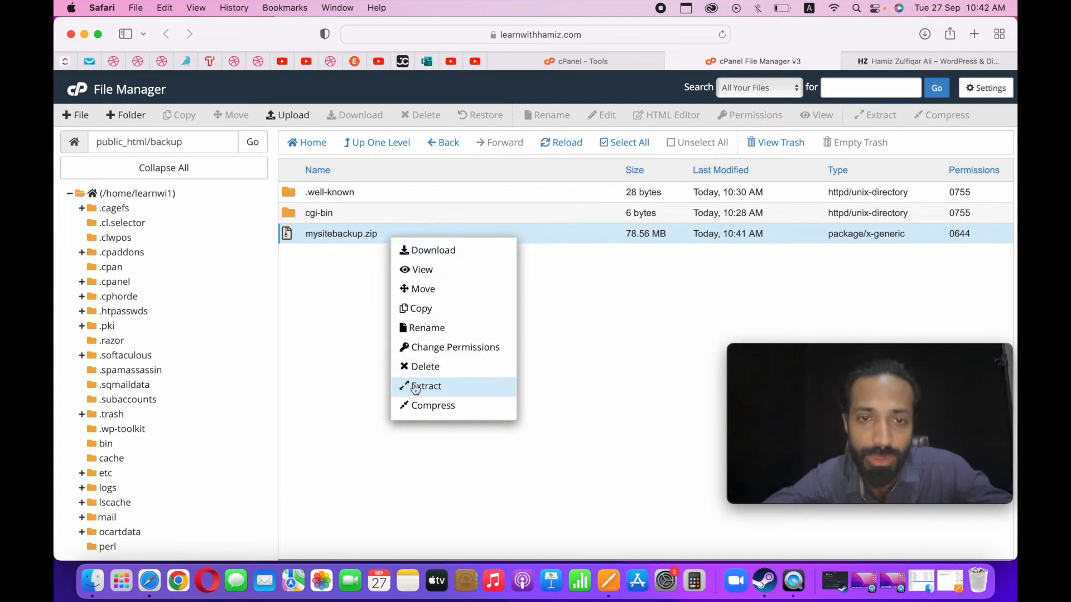
click(414, 384)
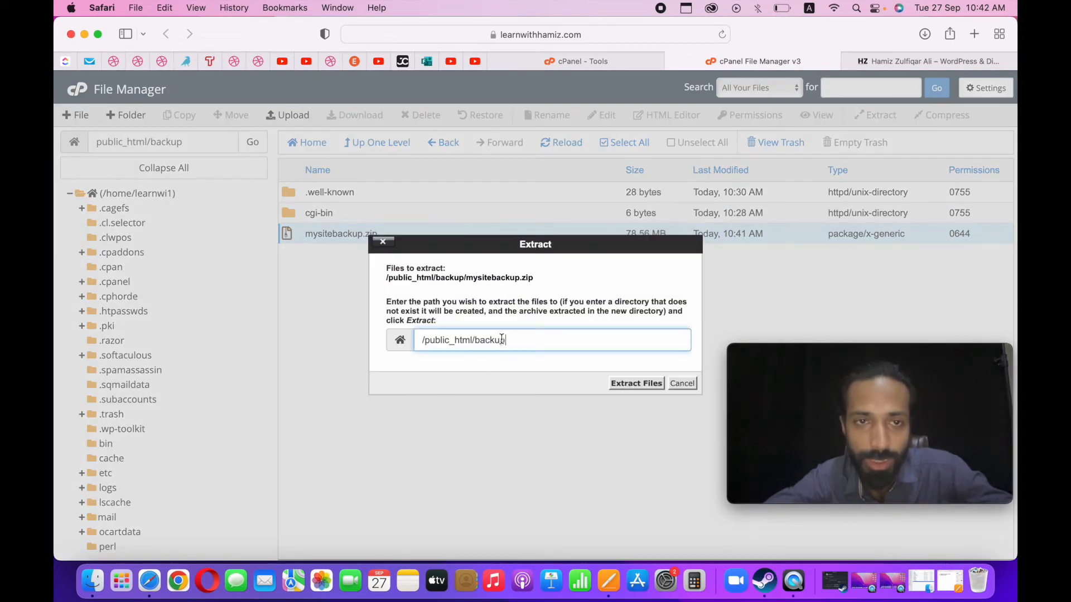
click(635, 385)
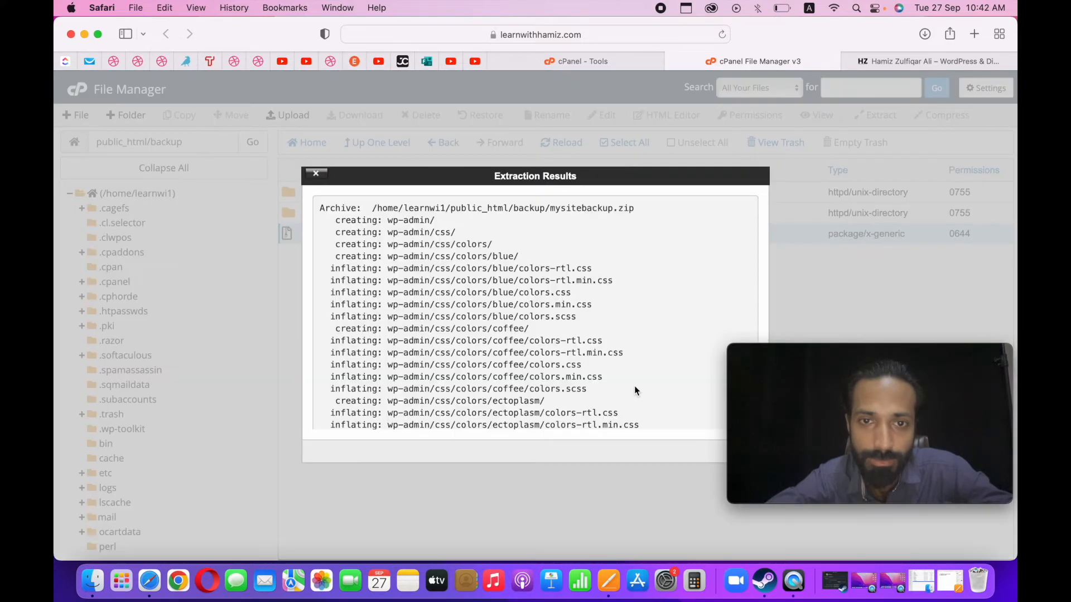
Close the extraction results, refresh the file listing and reopen the public_html/backup folder to check the extracted files.
drag(698, 174, 596, 183)
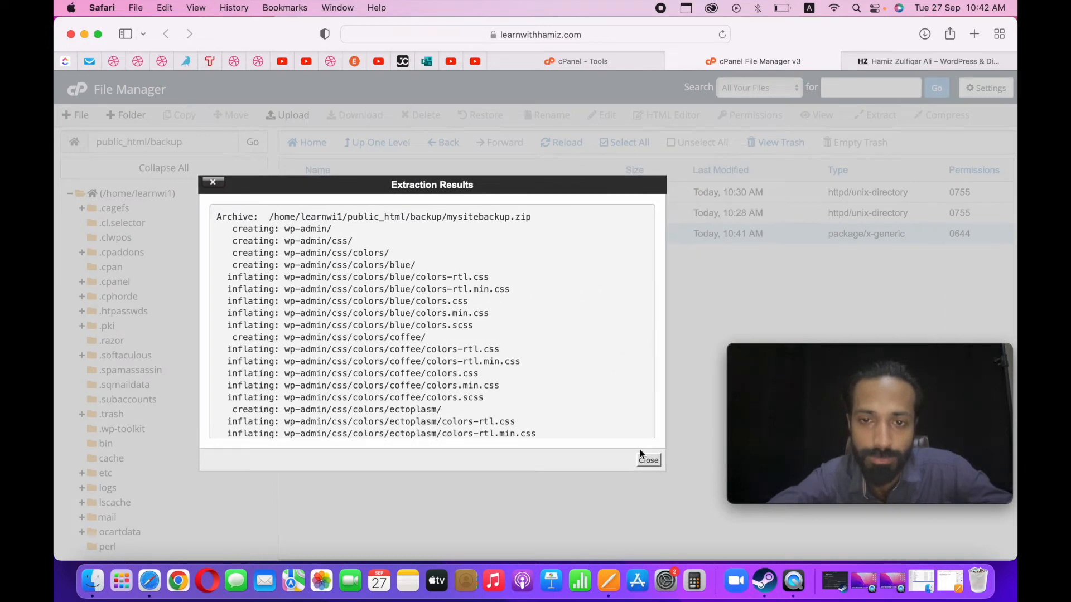
click(645, 460)
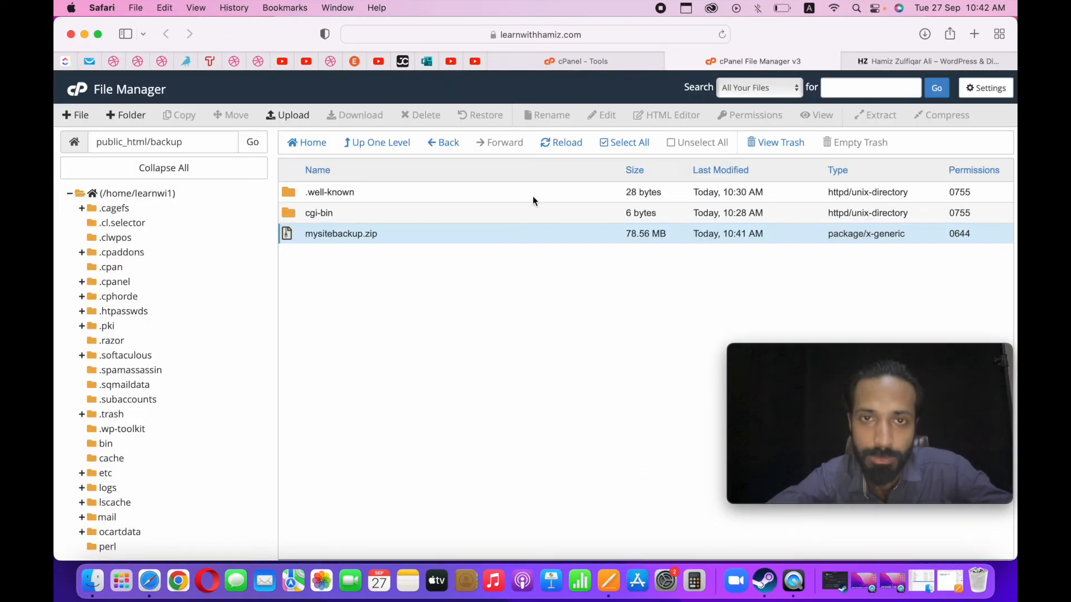
click(561, 145)
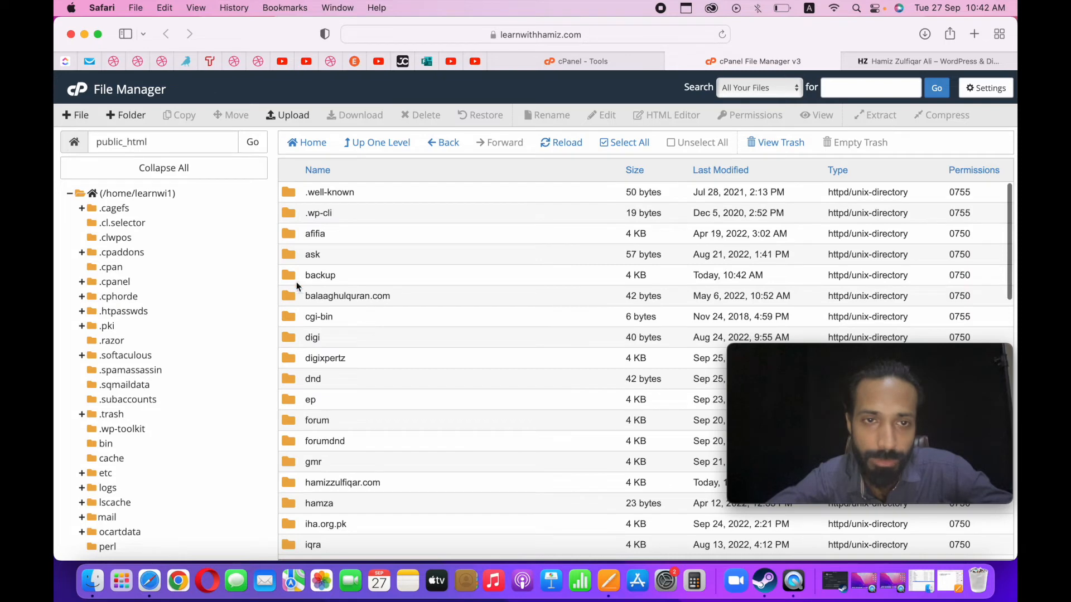
double_click(287, 274)
scroll(327, 330, down, 5)
scroll(326, 326, up, 5)
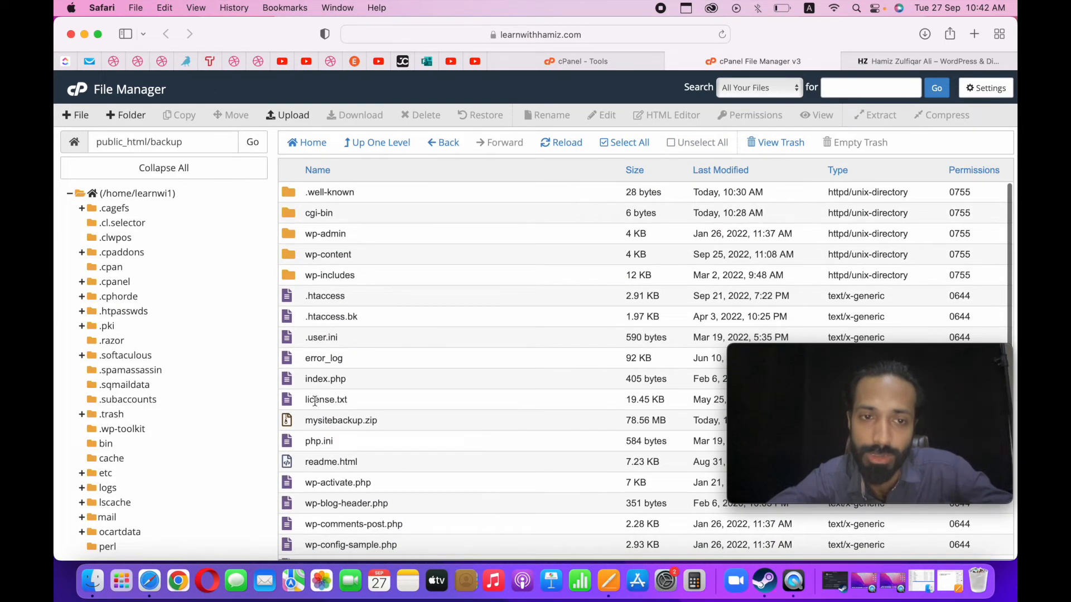
Delete mysitebackup.zip from the public_html/backup folder.
click(314, 419)
click(420, 115)
click(646, 359)
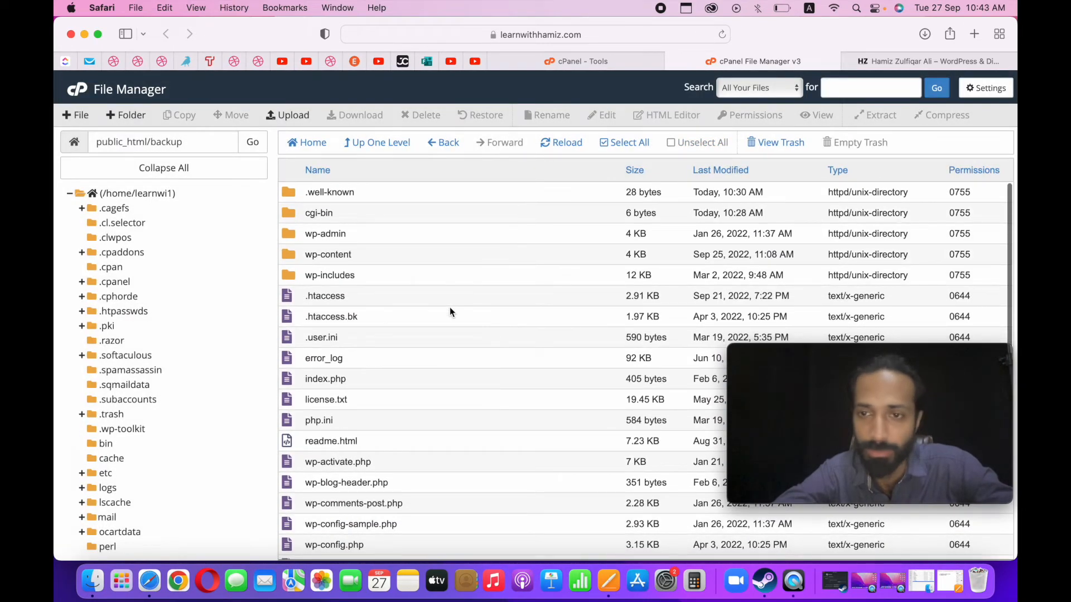
Create a MySQL database named backup in cPanel and return to the MySQL Databases page.
click(602, 58)
scroll(425, 224, down, 5)
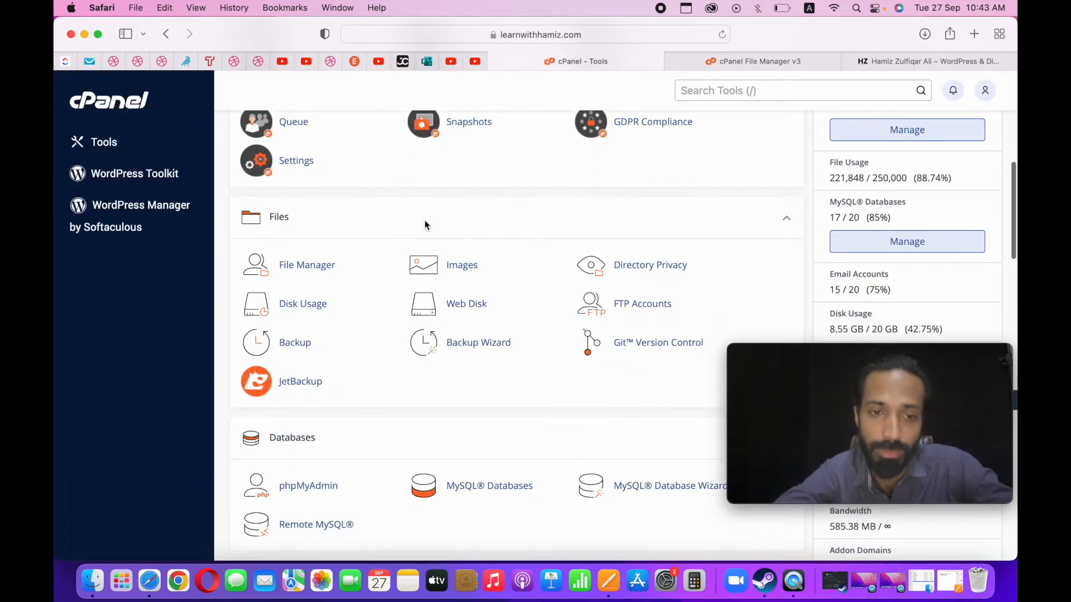
click(472, 336)
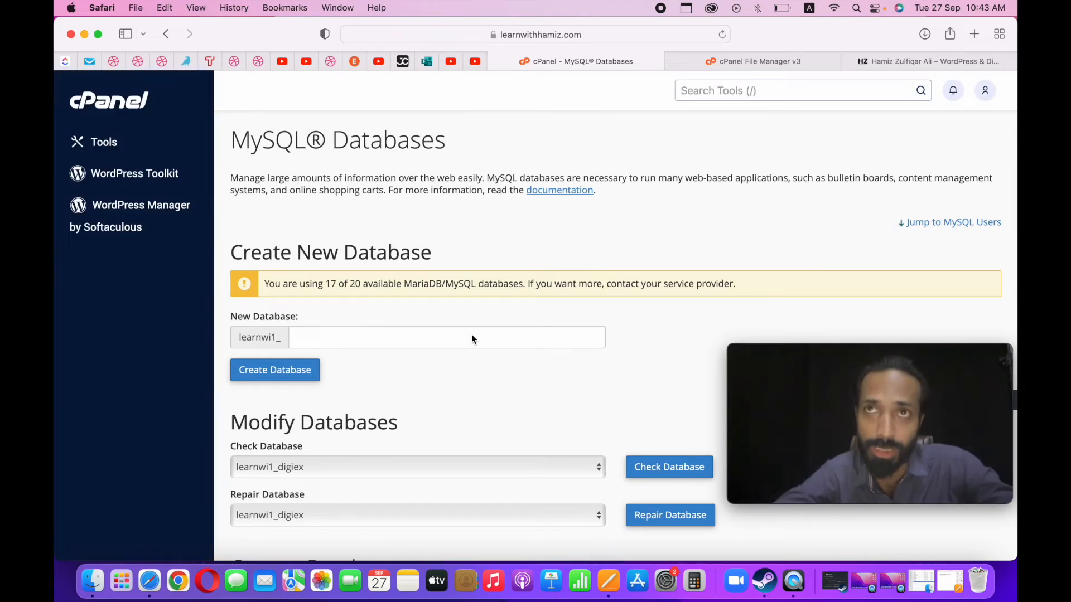
click(438, 336)
scroll(438, 335, down, 2)
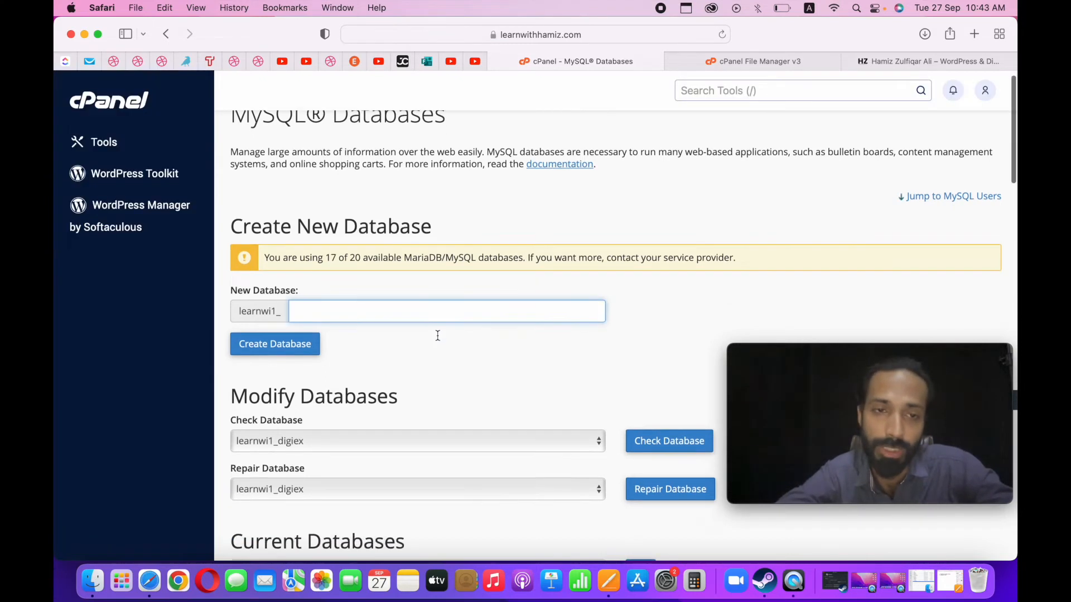
text(backup)
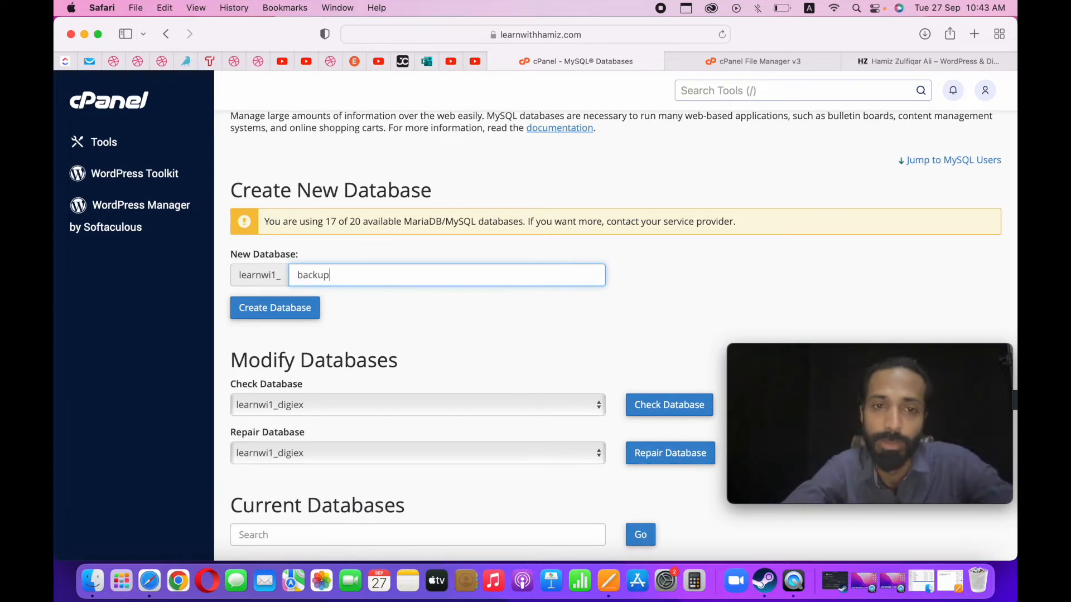
click(292, 313)
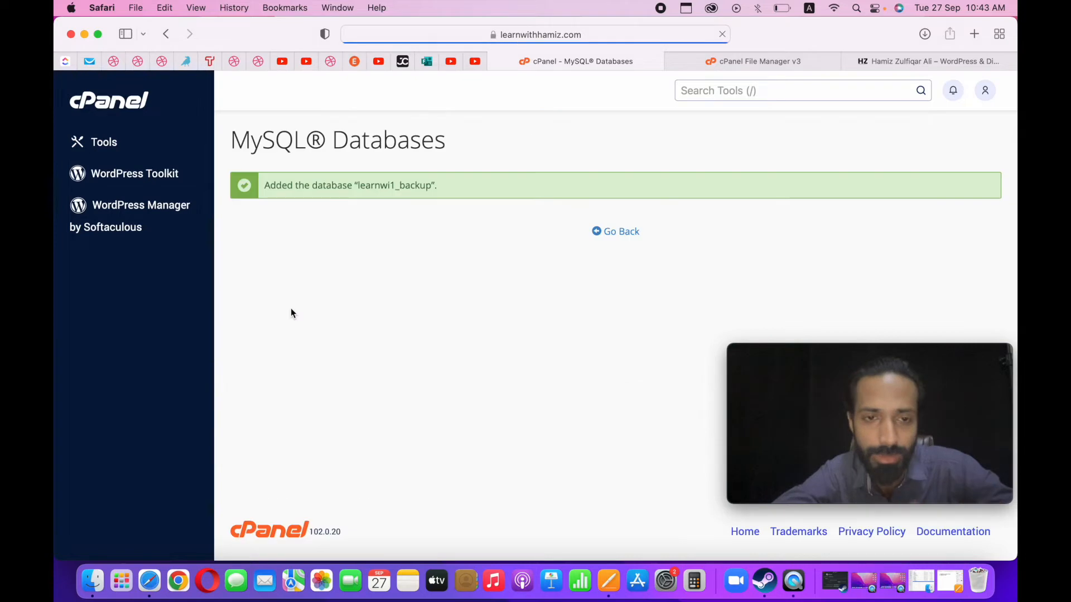
double_click(392, 184)
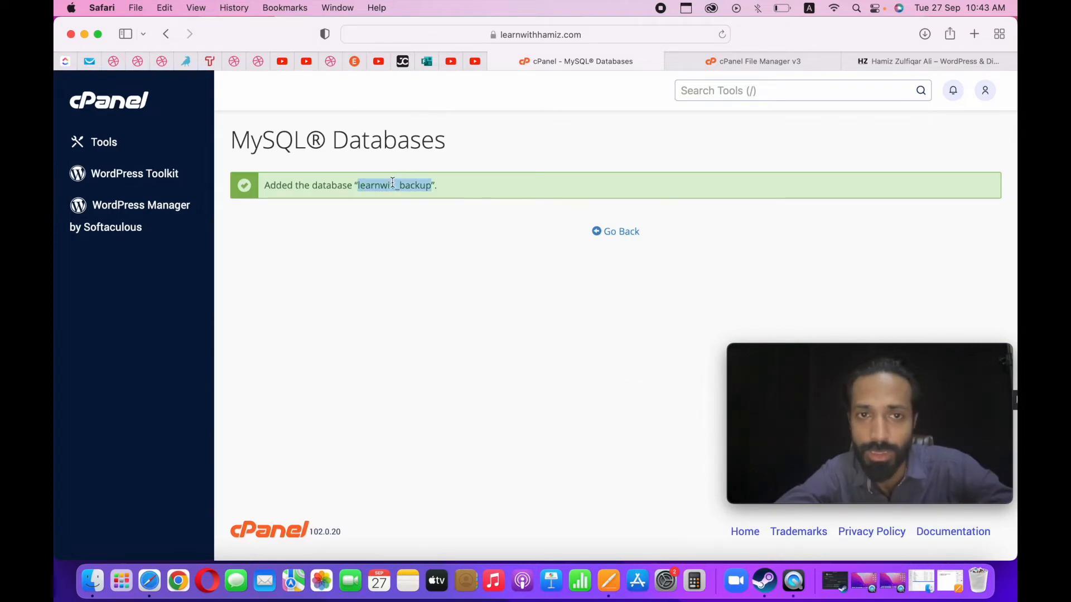
click(614, 230)
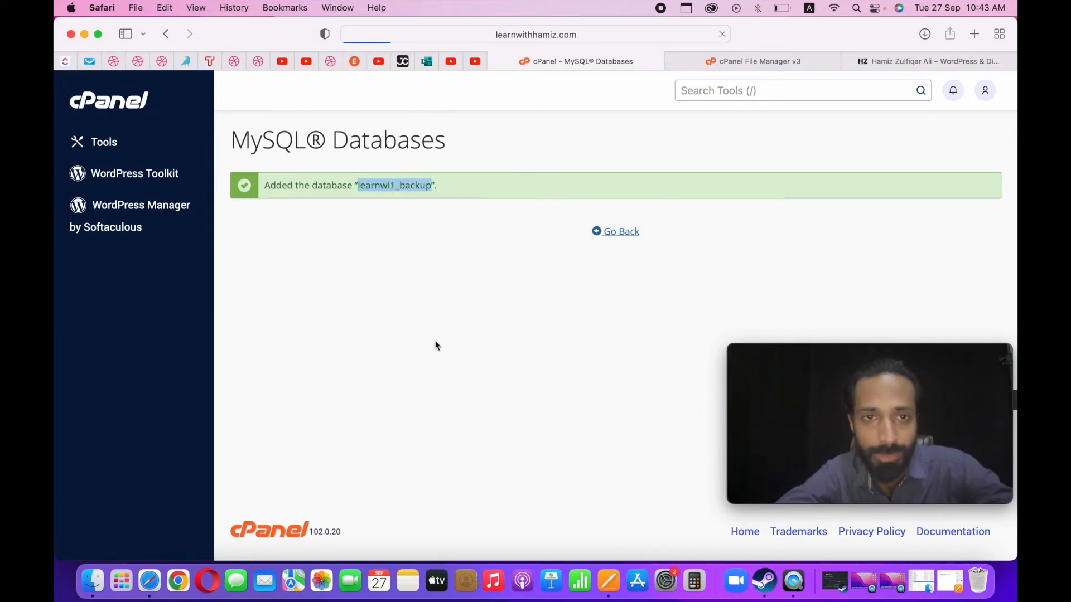
Fill in backup as the username for a new MySQL user.
scroll(437, 346, down, 15)
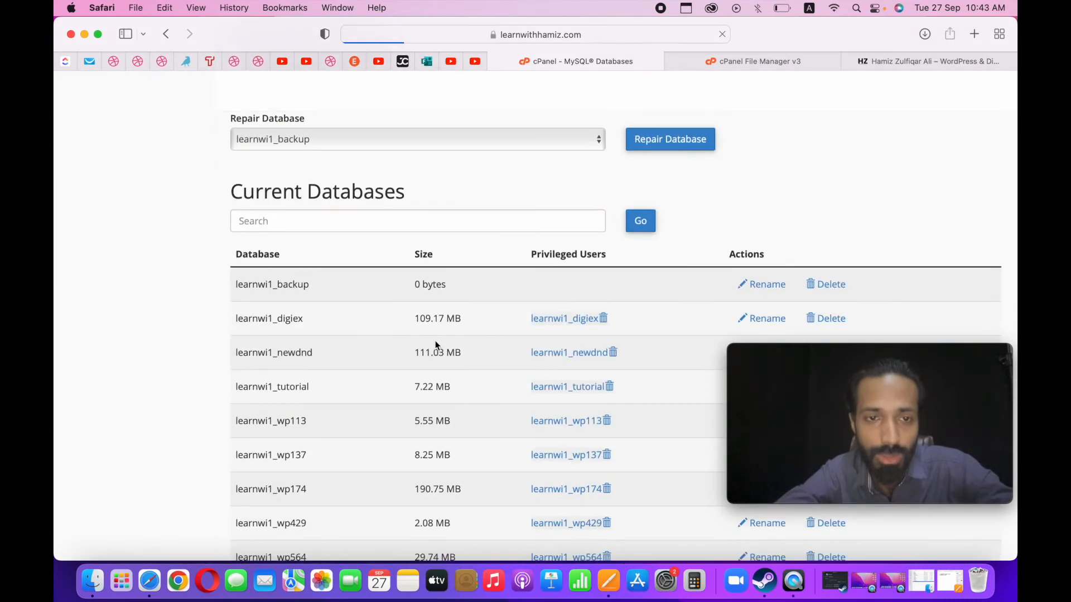
scroll(435, 341, up, 15)
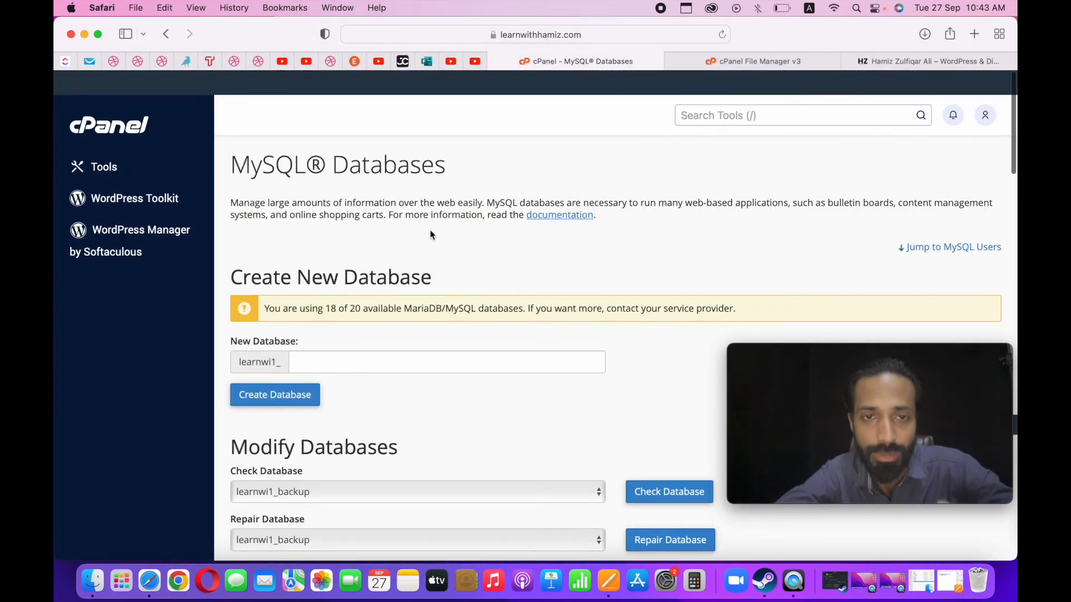
scroll(343, 336, down, 15)
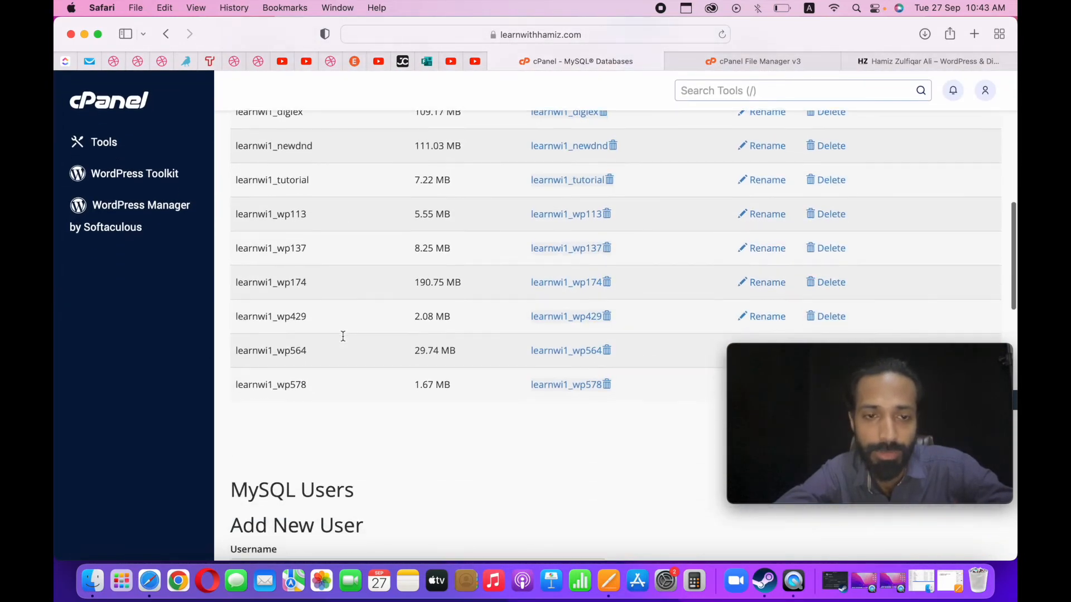
click(383, 303)
text(backup)
click(380, 346)
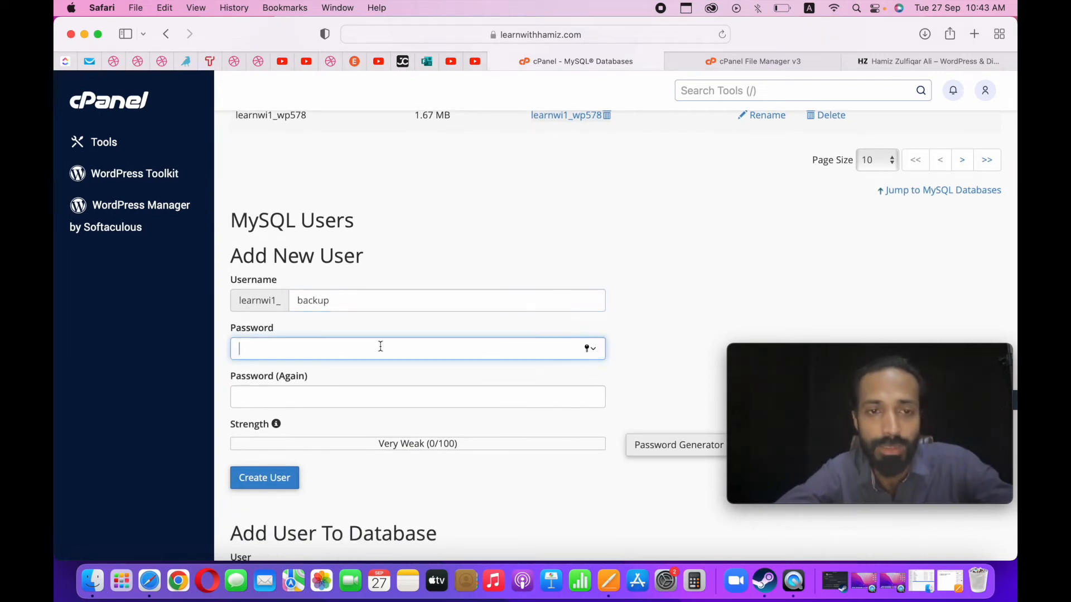
Try entering and repeating a password for the new MySQL user.
text(••)
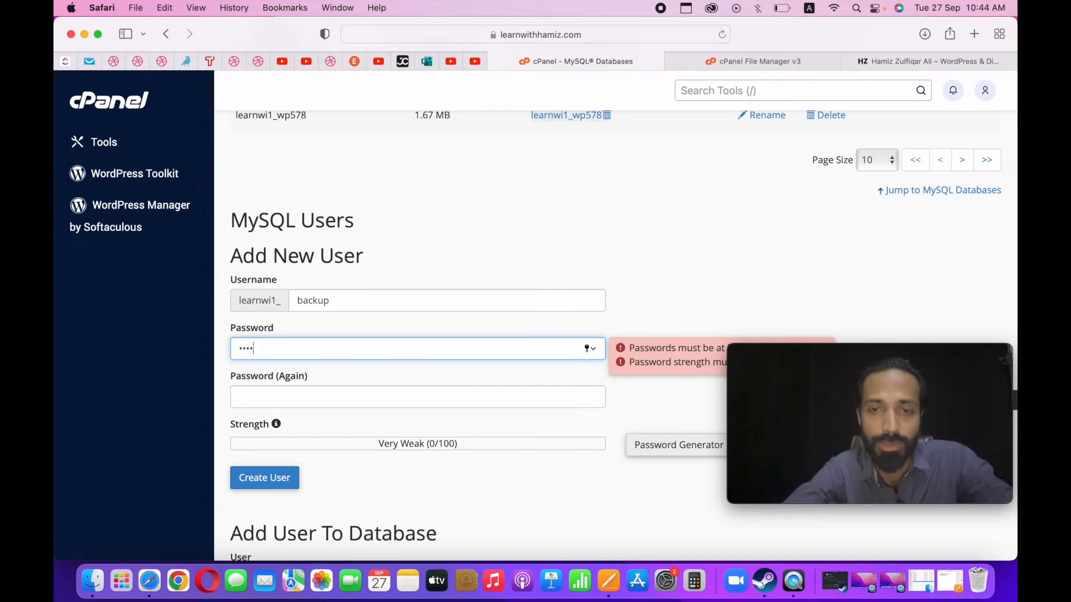
key(BackSpace)
key(BackSpace)
key(BackSpace)
key(BackSpace)
text(•••)
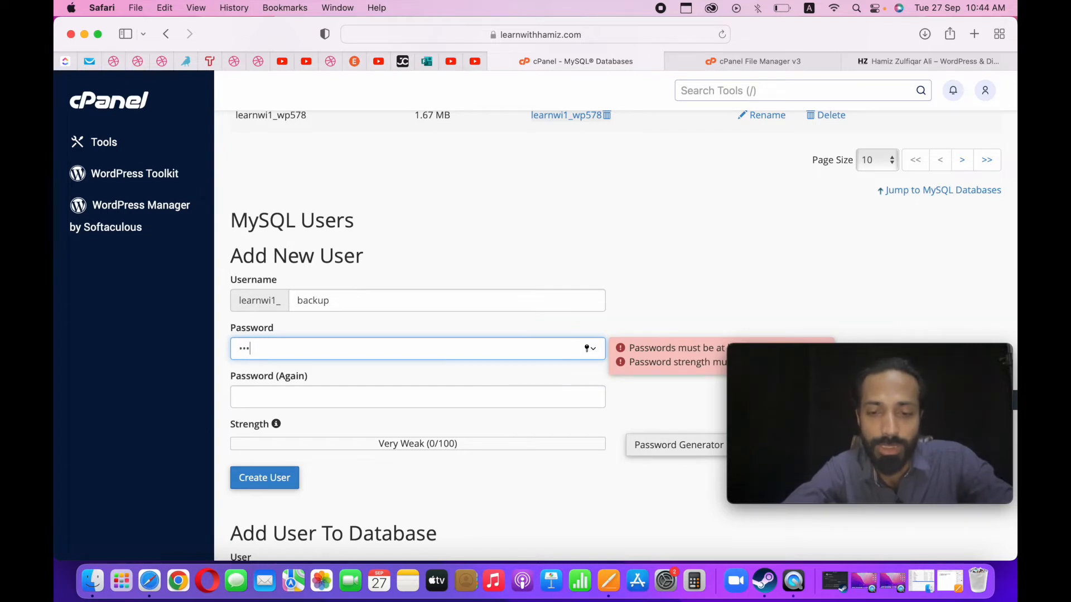
text(••••••)
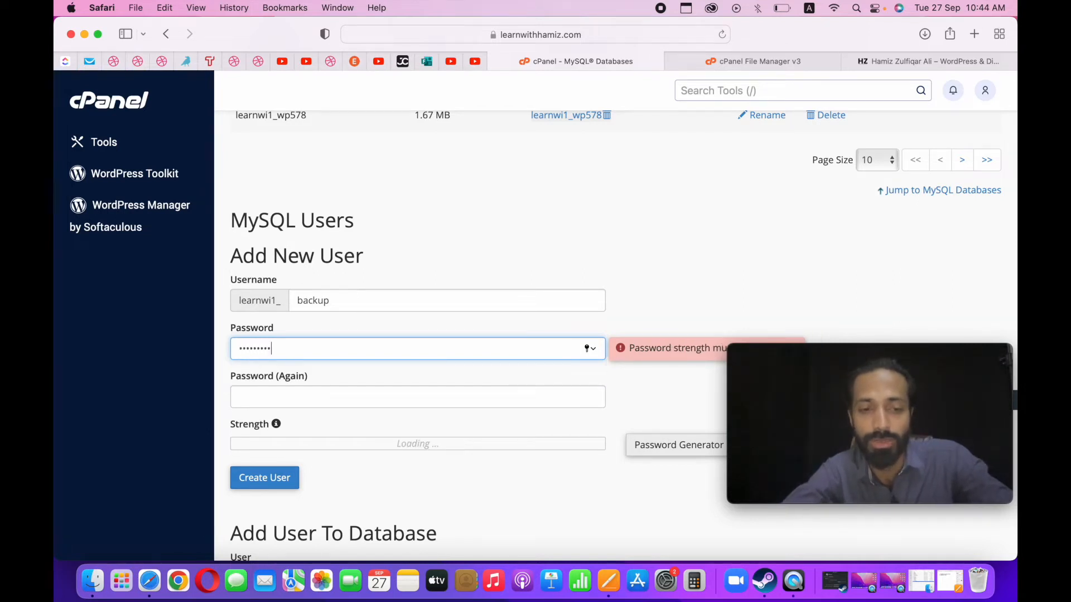
click(349, 397)
text(••)
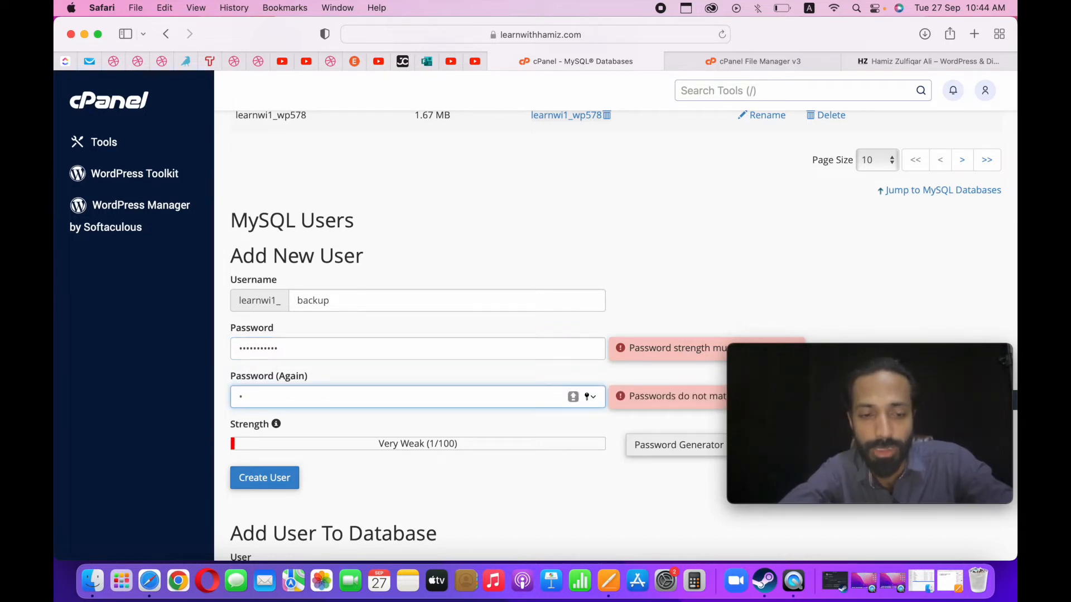
text(•••••••••)
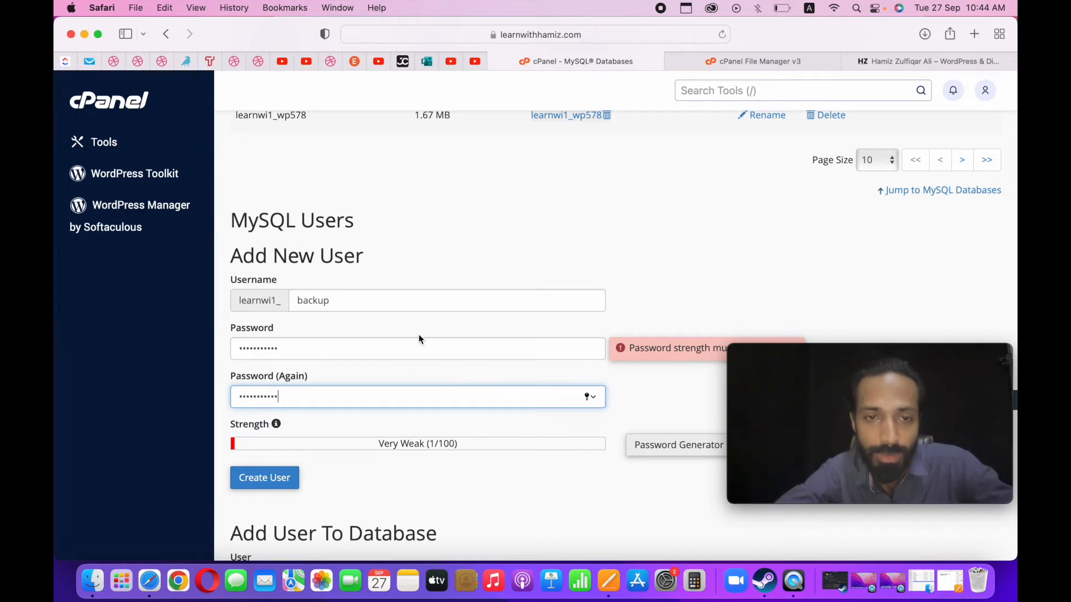
click(499, 493)
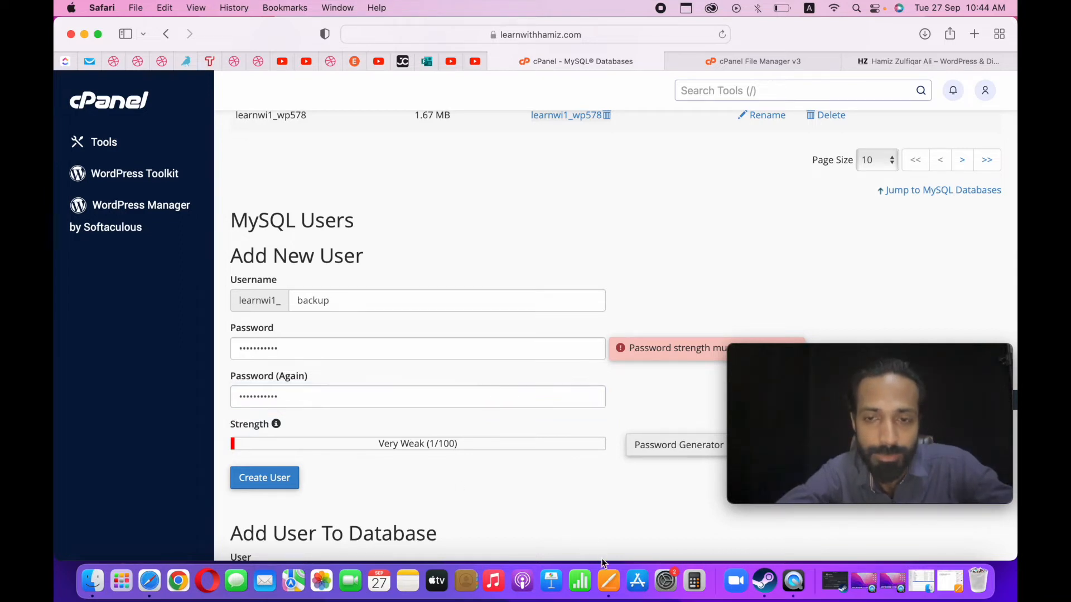
Try a different password in the new MySQL user's first password field.
scroll(573, 360, down, 2)
double_click(504, 295)
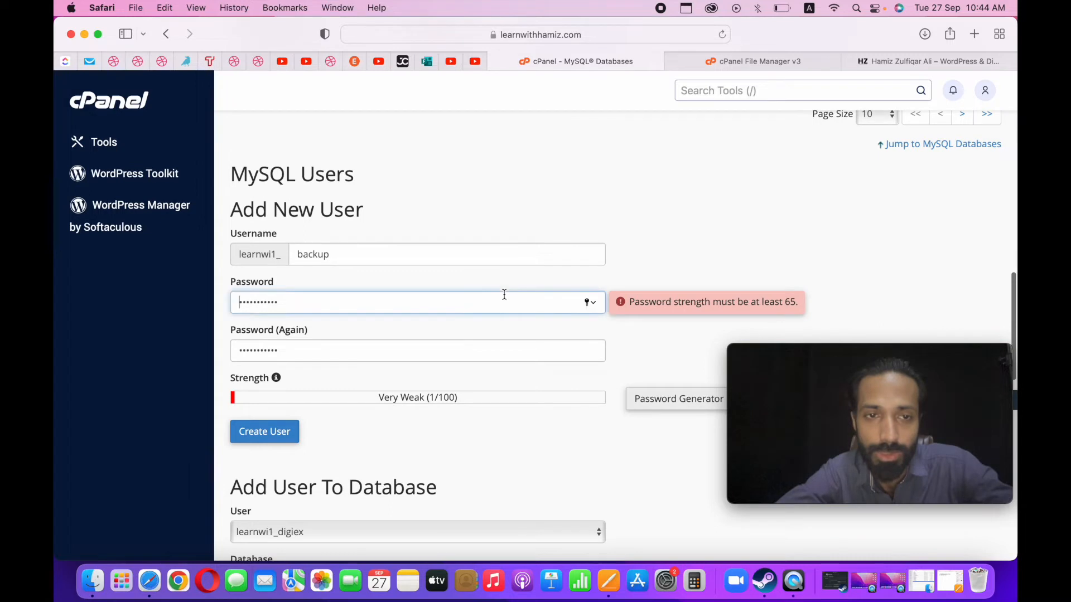
text(•••)
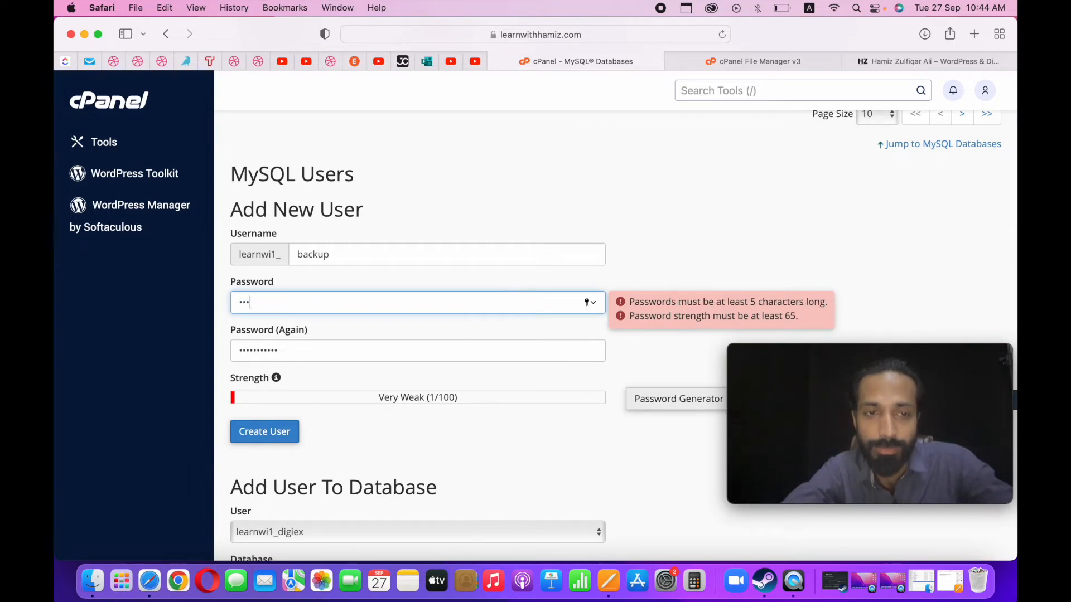
text(••••)
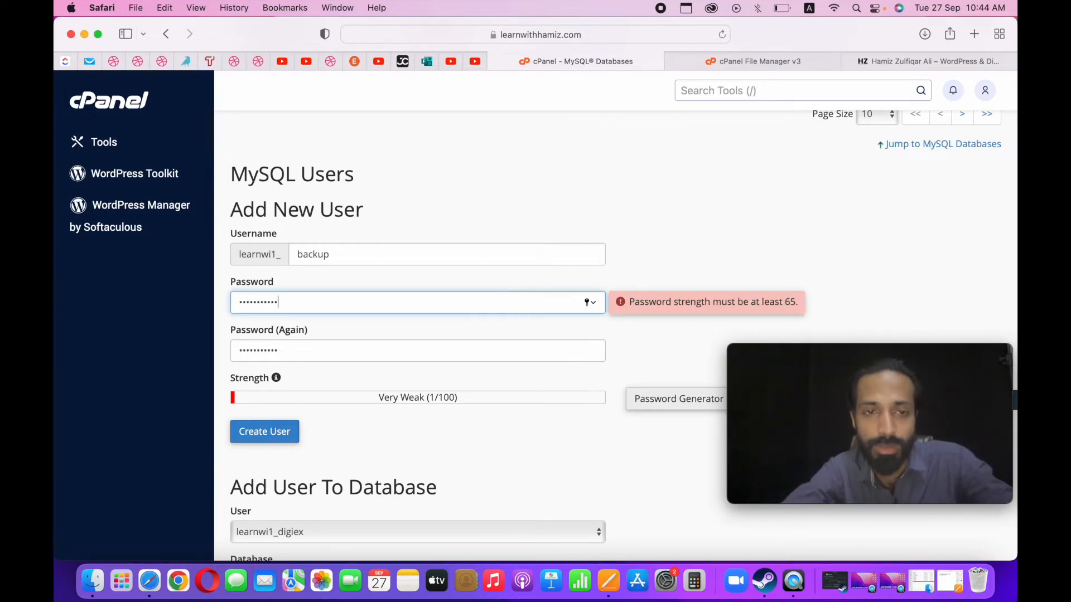
key(Tab)
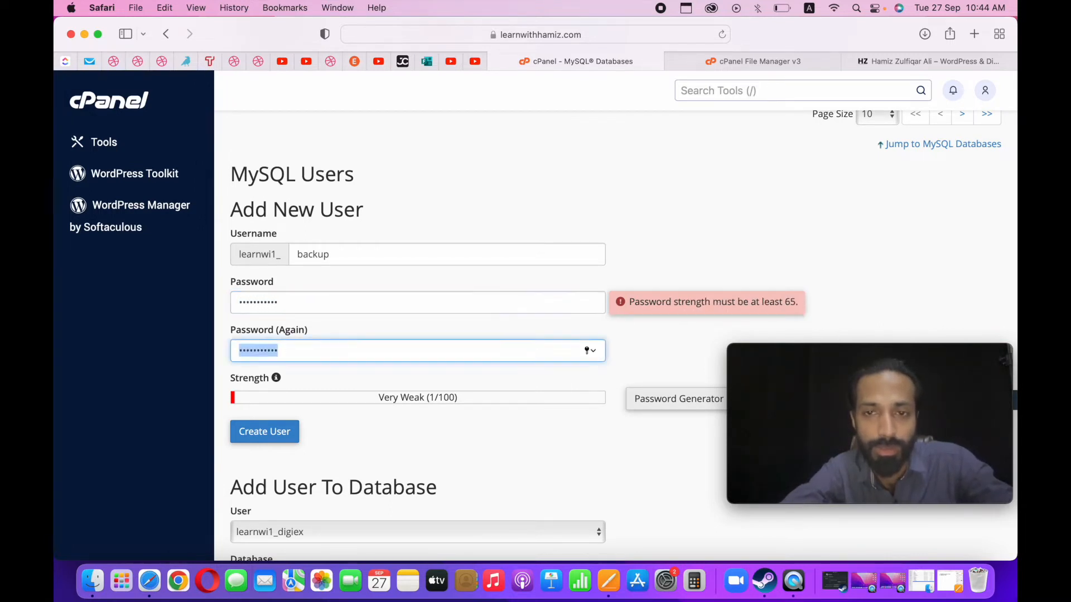
click(501, 377)
Replace the new MySQL user's password with a stronger one in the first password field.
double_click(440, 292)
text(•••••)
key(BackSpace)
key(BackSpace)
key(BackSpace)
key(BackSpace)
key(BackSpace)
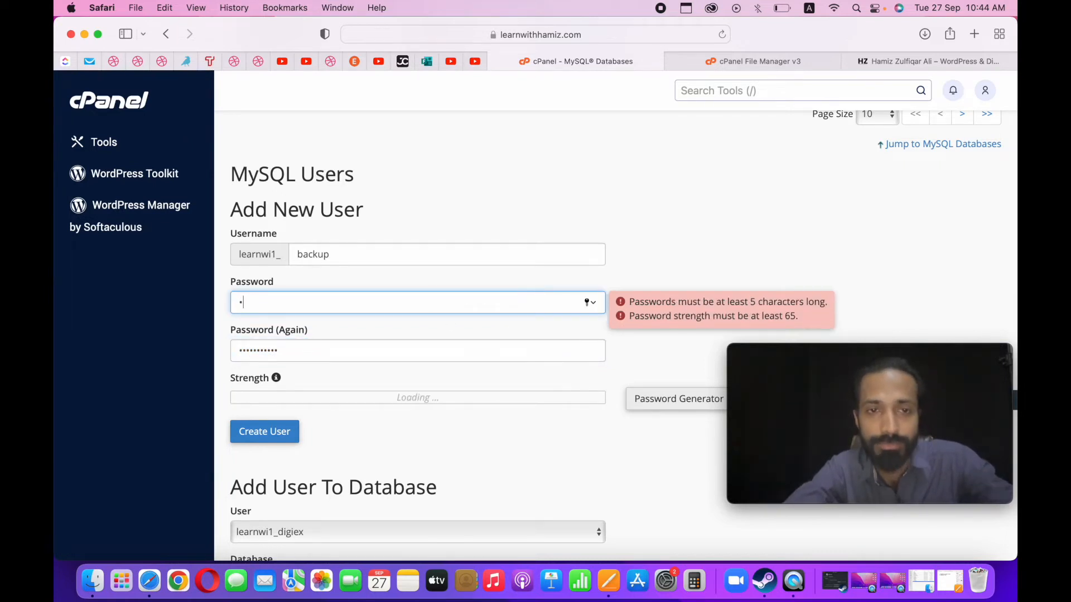
text(••••••)
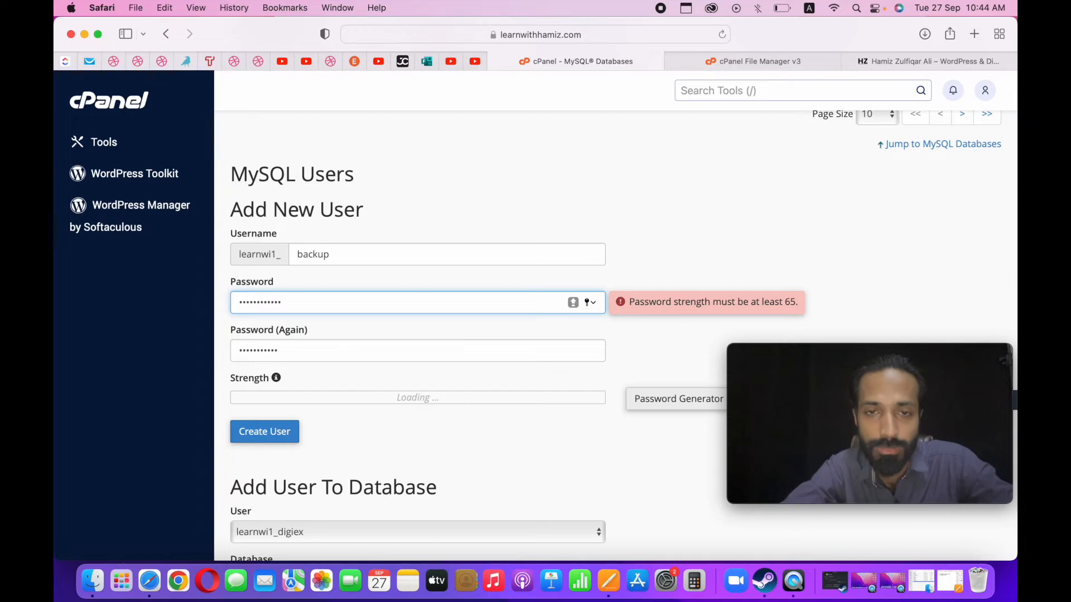
Switch to the Pages document and write the MySQL user's password on an unnumbered line below the backup checklist.
key(super+a)
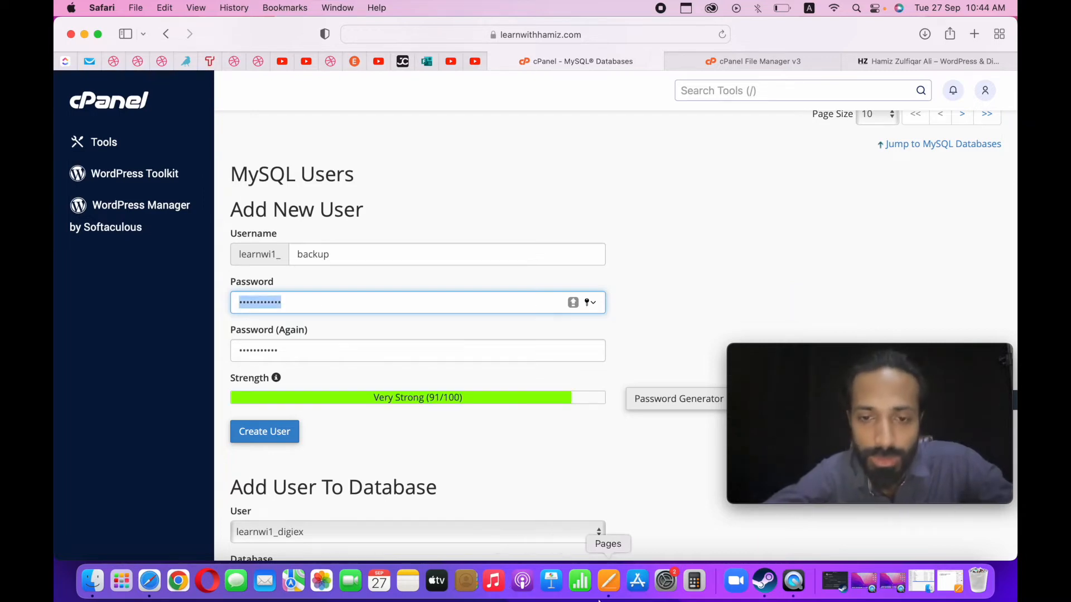
click(619, 589)
key(Return)
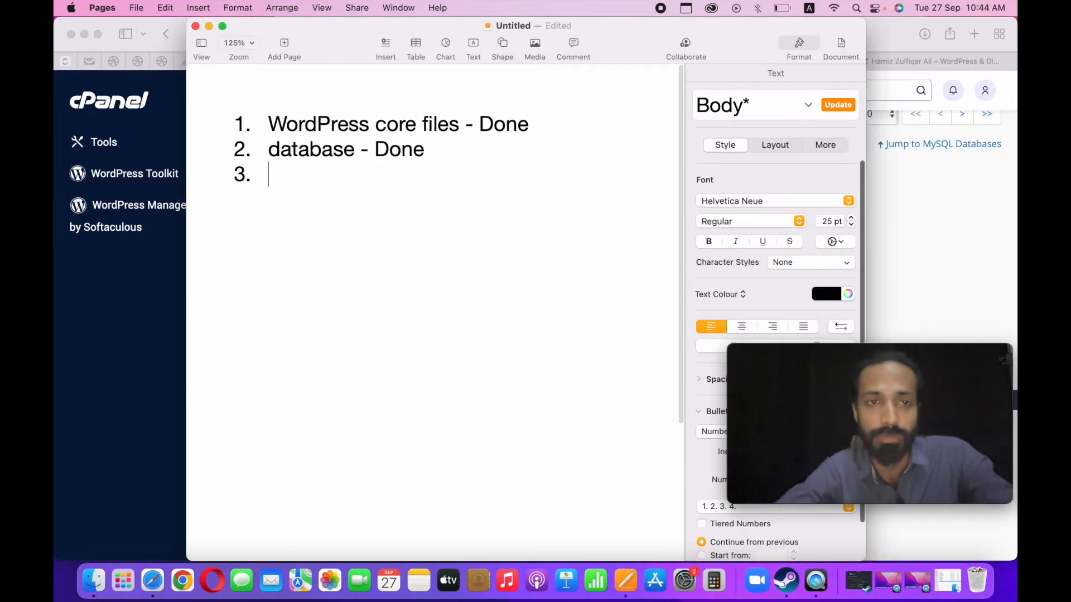
key(Return)
key(BackSpace)
key(BackSpace)
key(BackSpace)
key(BackSpace)
key(BackSpace)
key(BackSpace)
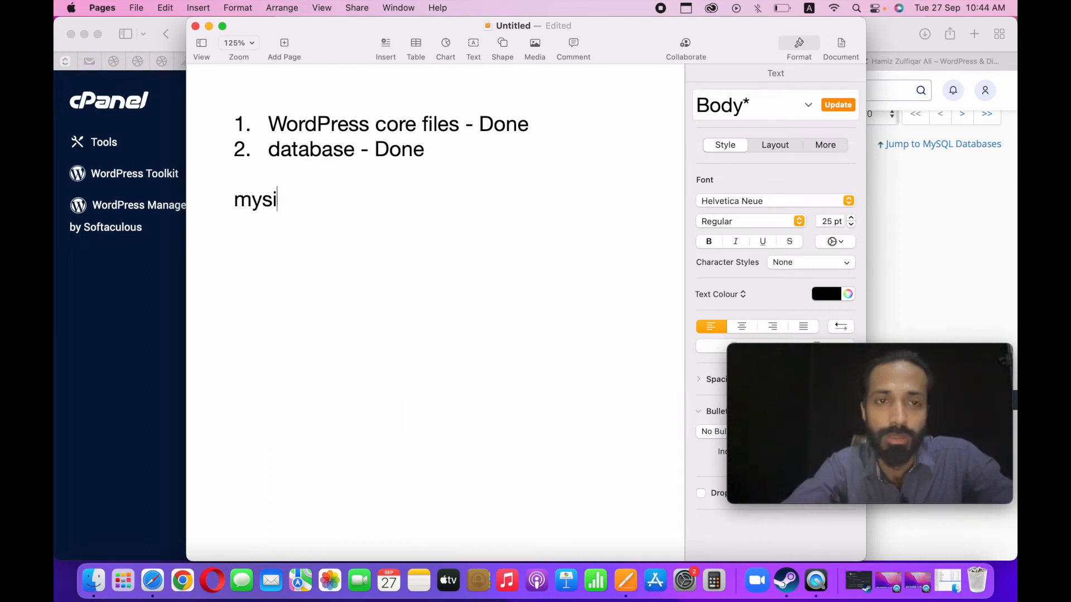
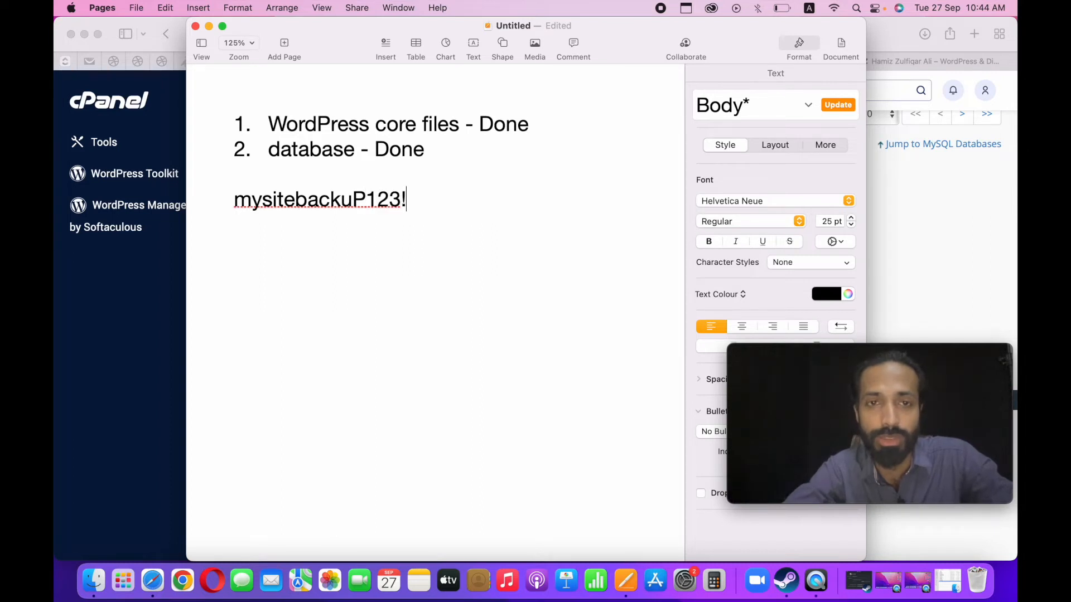
Copy the noted MySQL user password from the Pages document and return to the Add New User form in Safari.
key(shift+Left)
key(shift+Left)
key(shift+Left)
key(shift+Left)
key(shift+Left)
key(shift+Left)
key(shift+Left)
key(shift+Left)
key(shift+Left)
key(shift+Left)
key(shift+Left)
key(shift+Left)
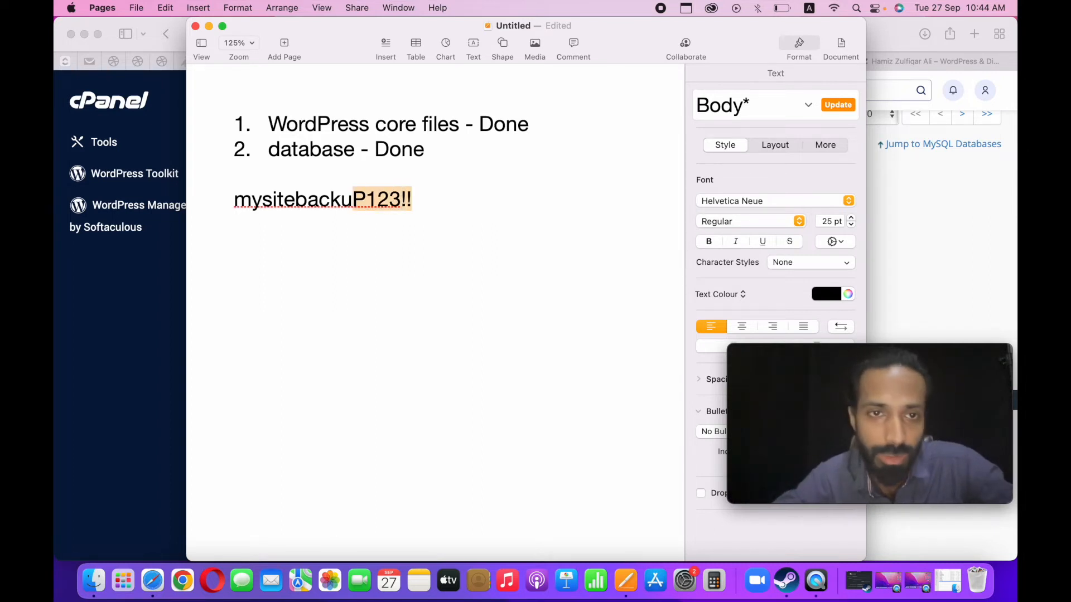
key(shift+Left)
key(shift+Left)
key(shift+Left)
key(shift+Left)
key(shift+Left)
key(shift+Left)
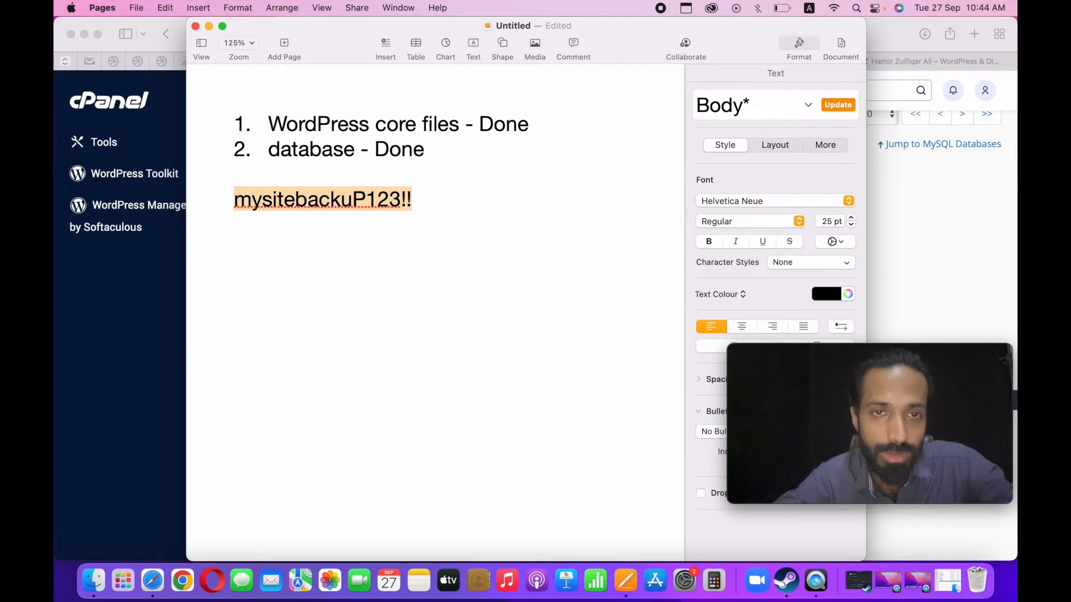
key(super+space)
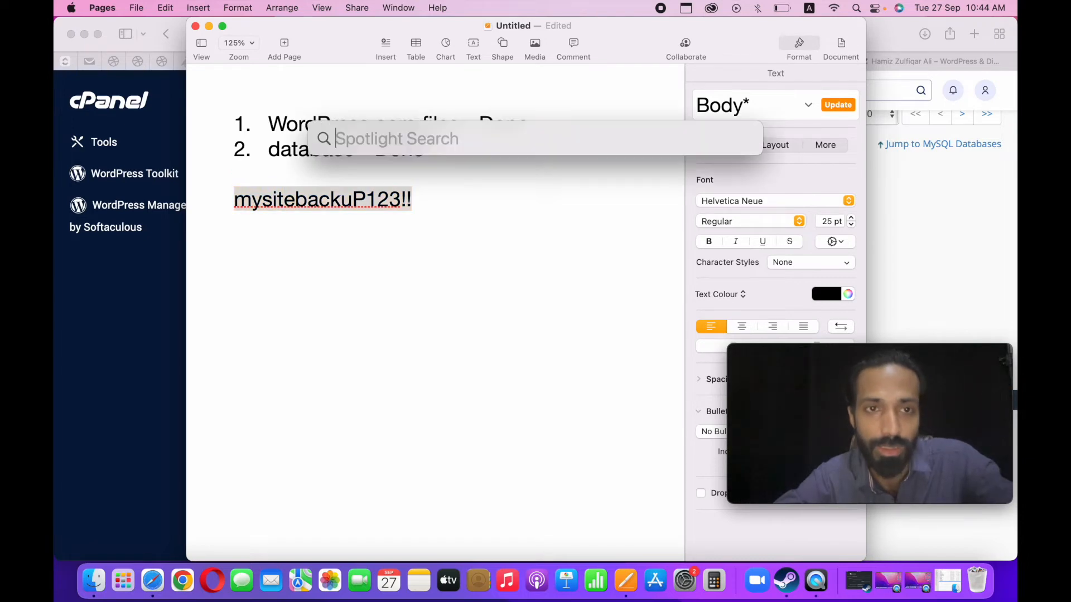
key(Escape)
click(413, 199)
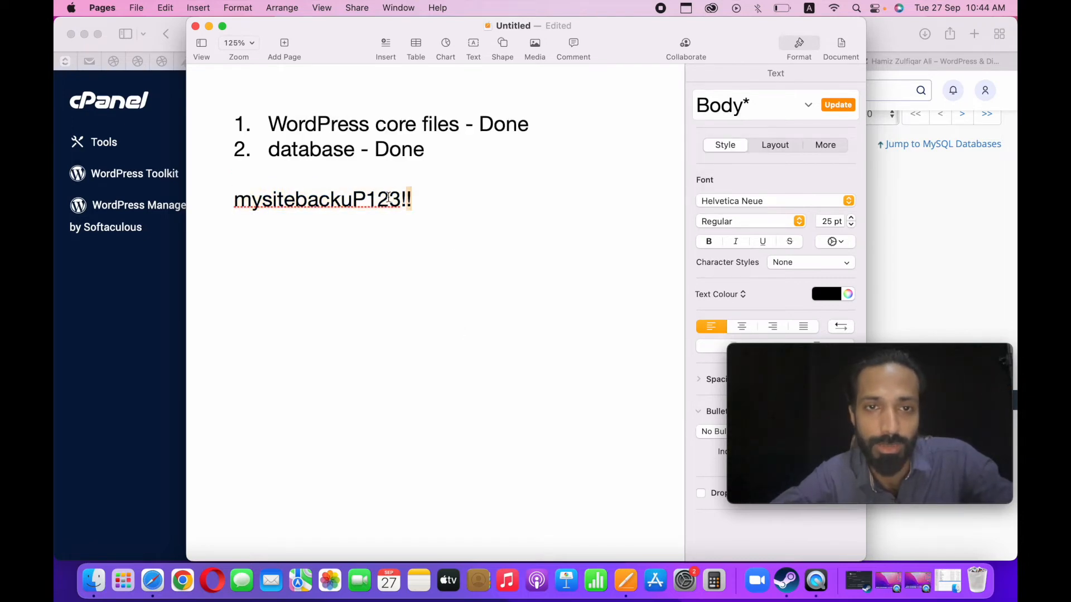
shift+click(232, 203)
click(163, 322)
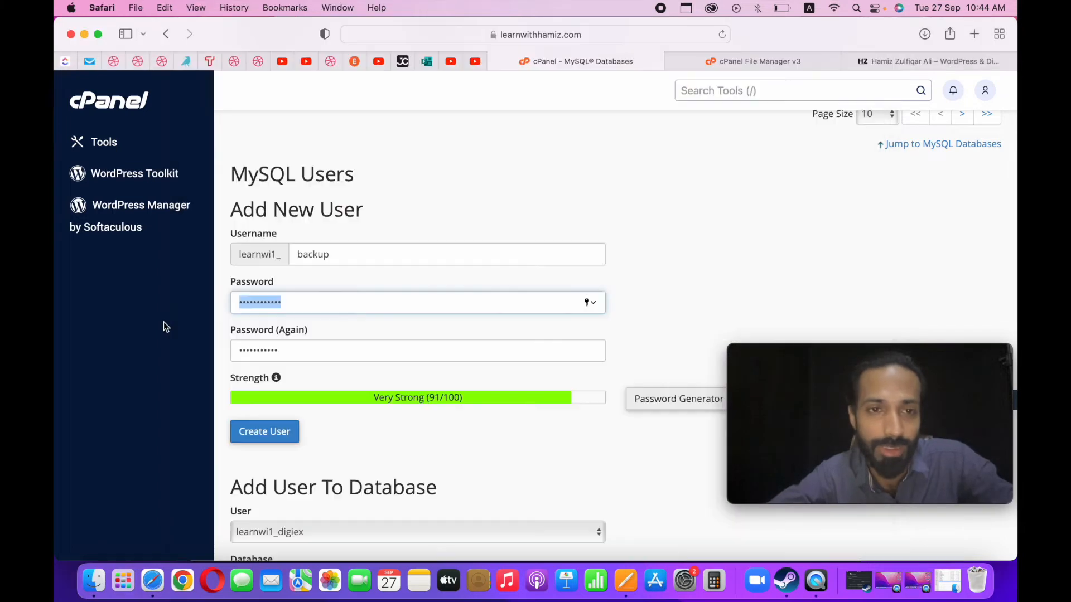
Paste the copied password into both password fields, create the MySQL user "backup", and decline saving the password in the browser.
key(super+v)
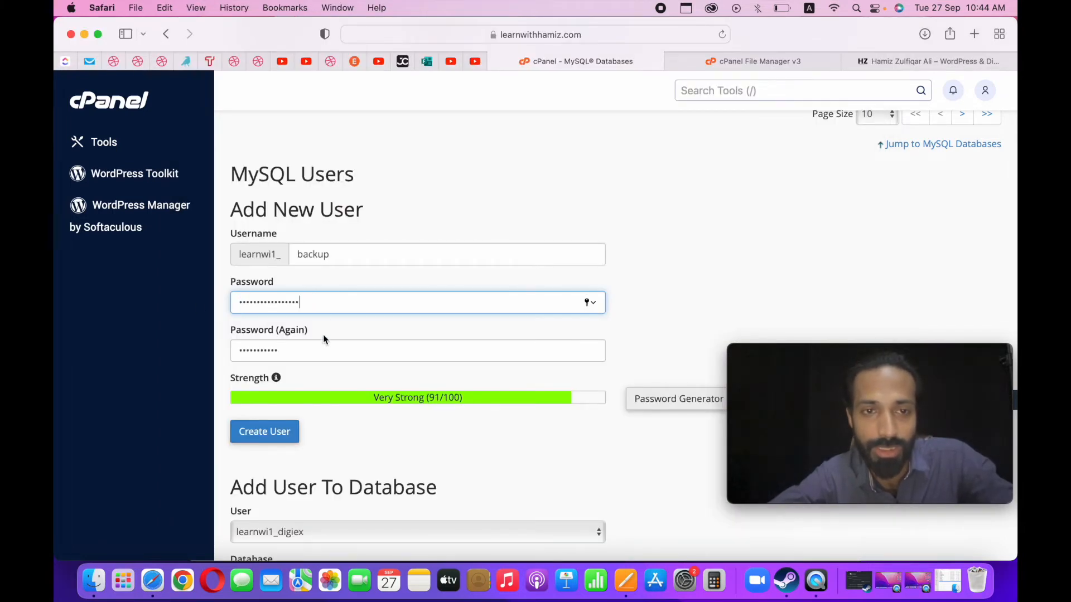
click(322, 346)
key(super+a)
key(super+v)
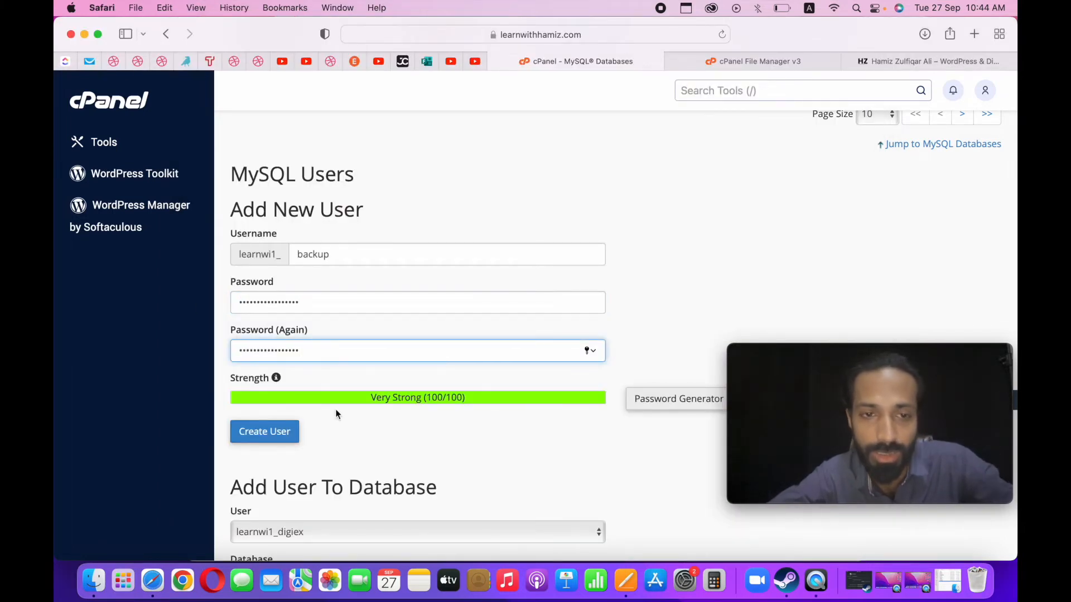
click(281, 435)
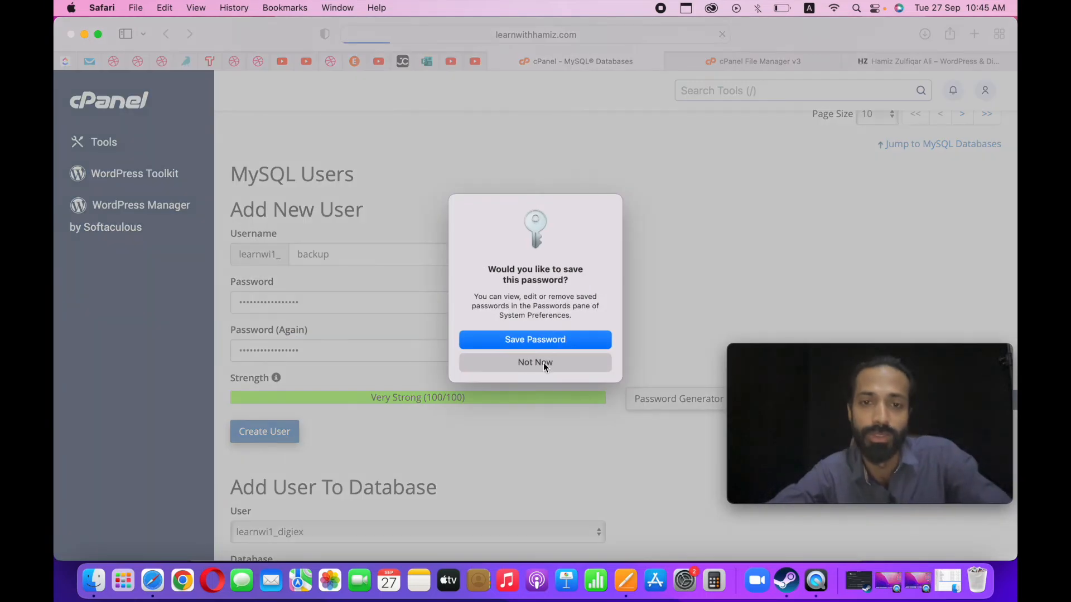
click(540, 363)
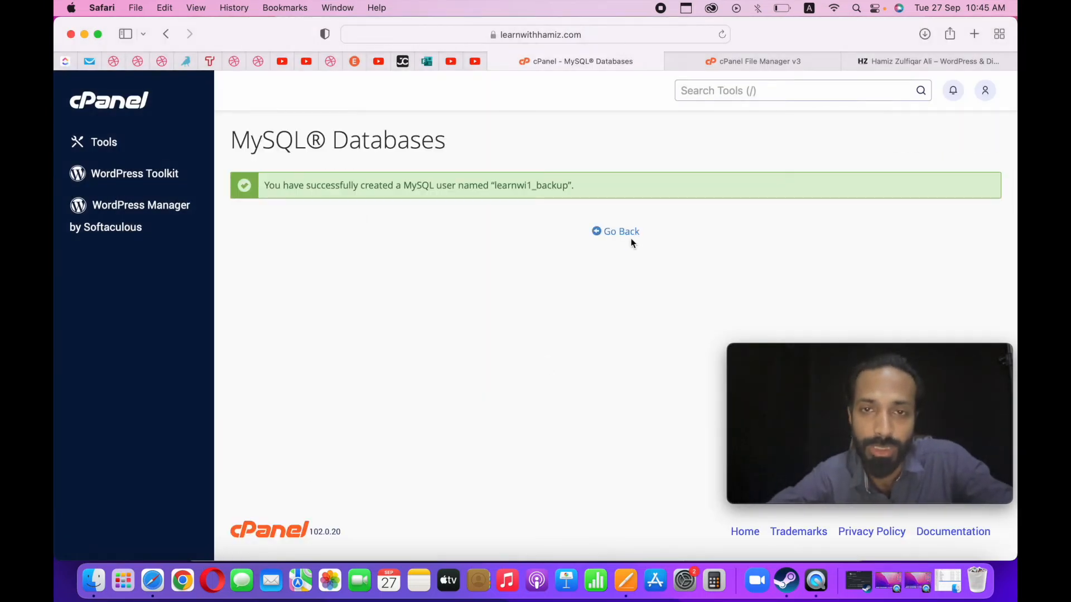
Return to the MySQL Databases page and add user learnwi1_backup to database learnwi1_backup.
click(627, 232)
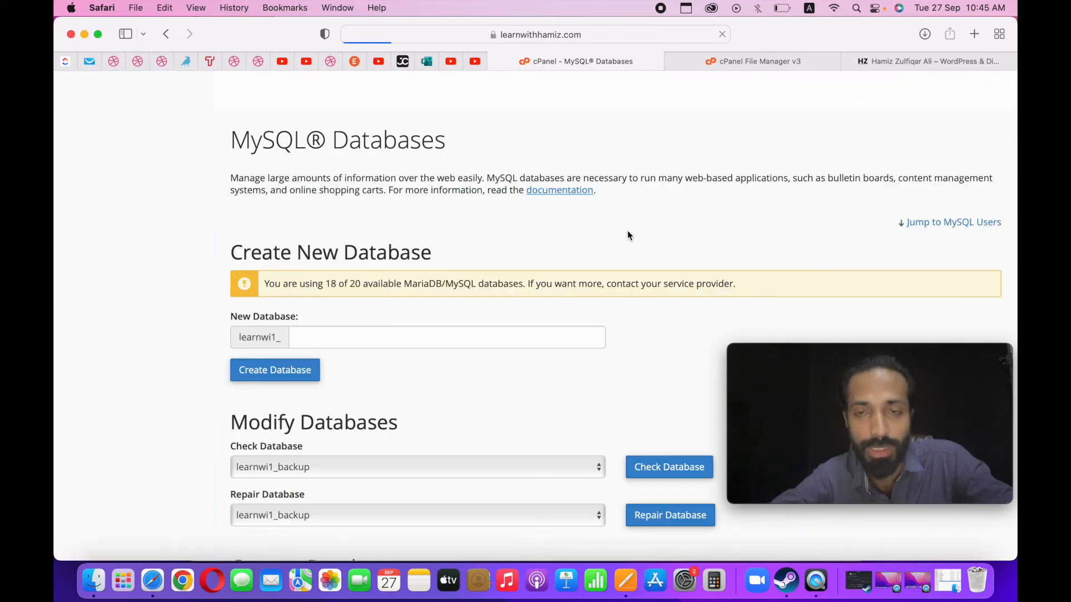
scroll(487, 376, down, 10)
scroll(488, 375, down, 5)
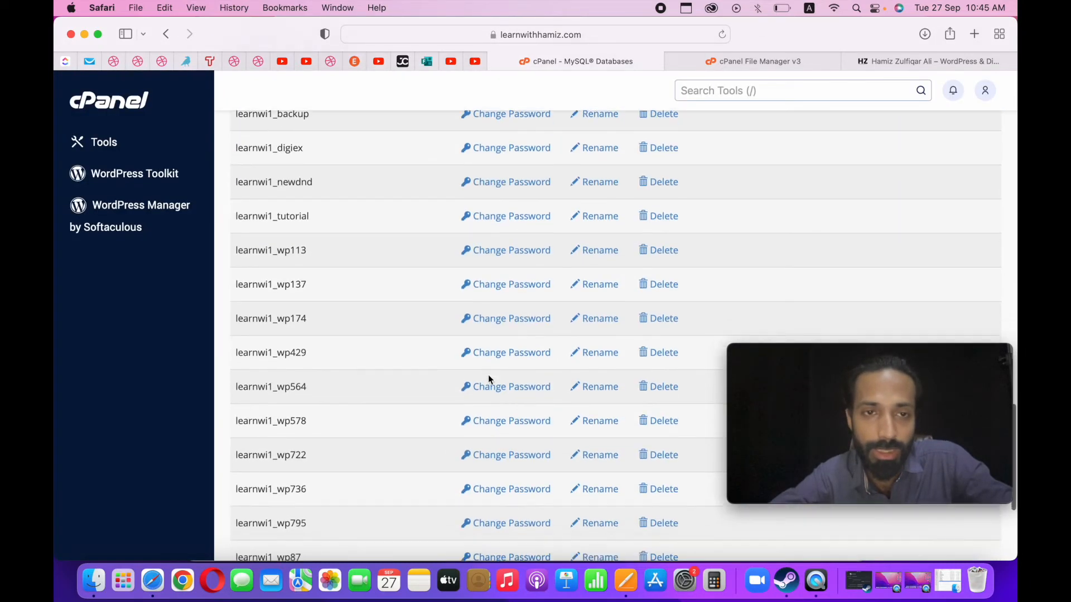
scroll(487, 375, up, 15)
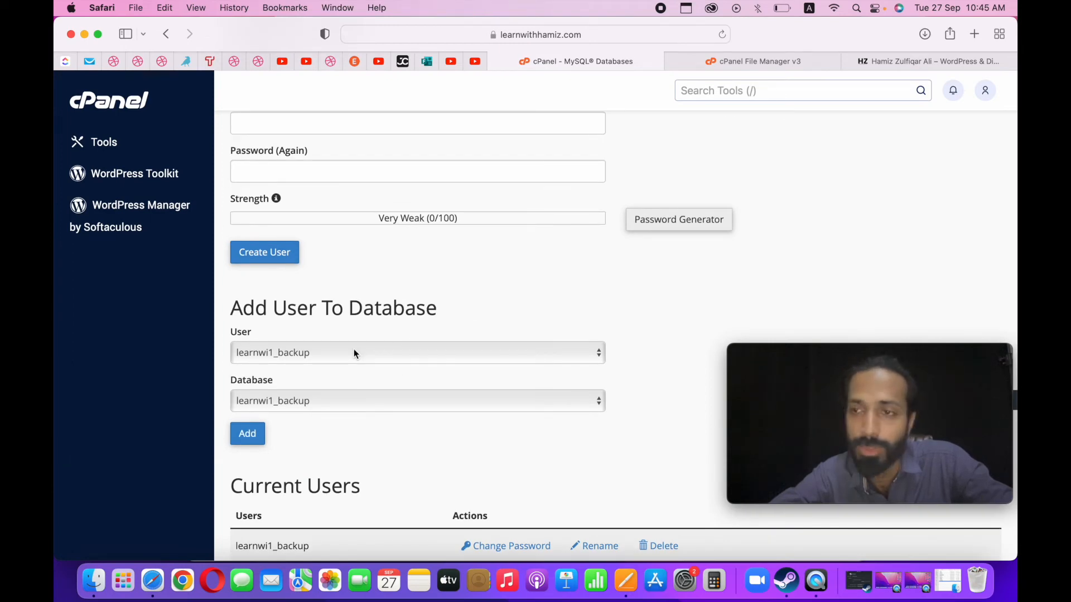
click(245, 436)
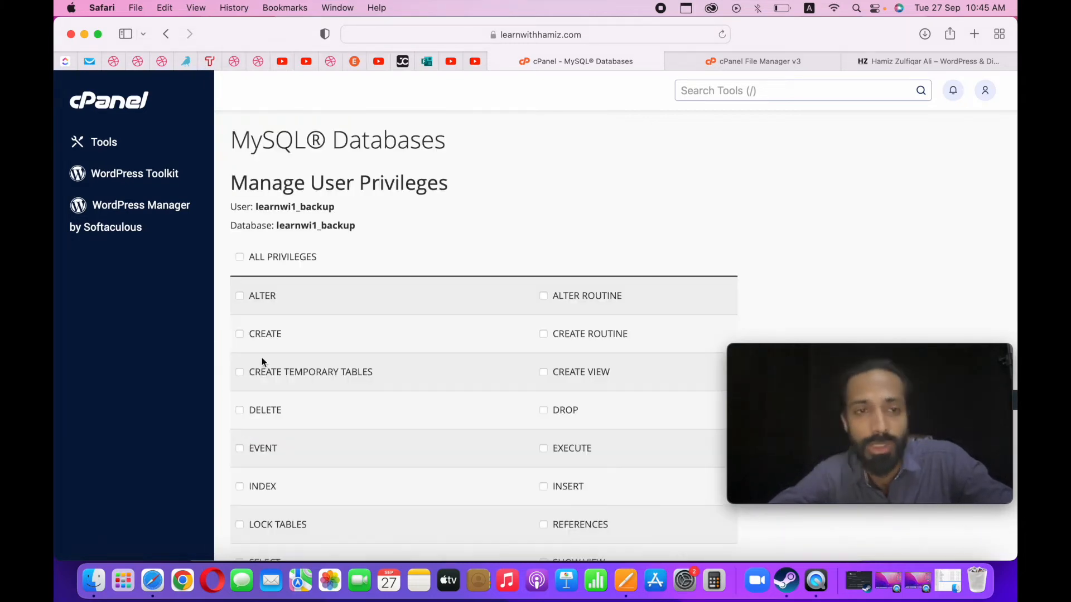
Grant the user learnwi1_backup all privileges on the learnwi1_backup database and save the changes.
click(257, 262)
scroll(387, 242, down, 5)
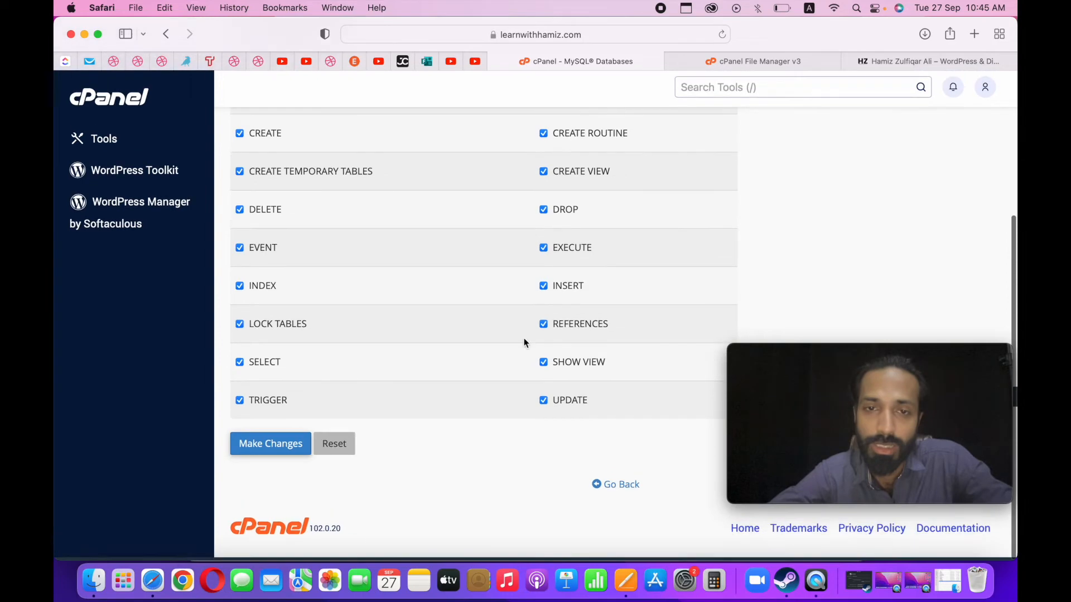
click(273, 449)
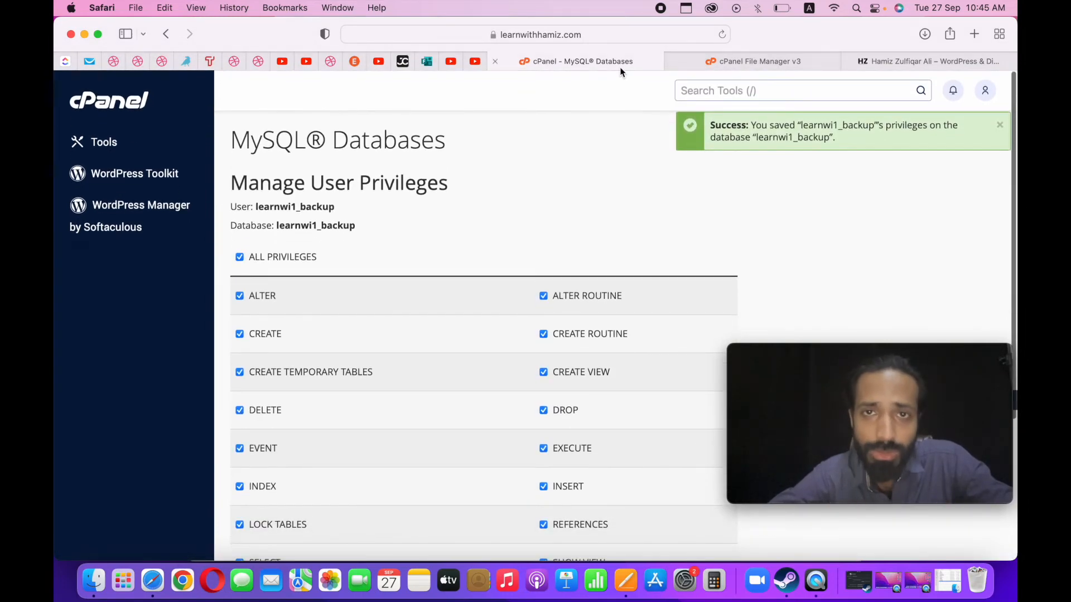
Return to the cPanel tools overview and open phpMyAdmin.
click(693, 64)
click(580, 64)
click(123, 105)
click(673, 61)
scroll(296, 406, down, 5)
scroll(296, 406, down, 10)
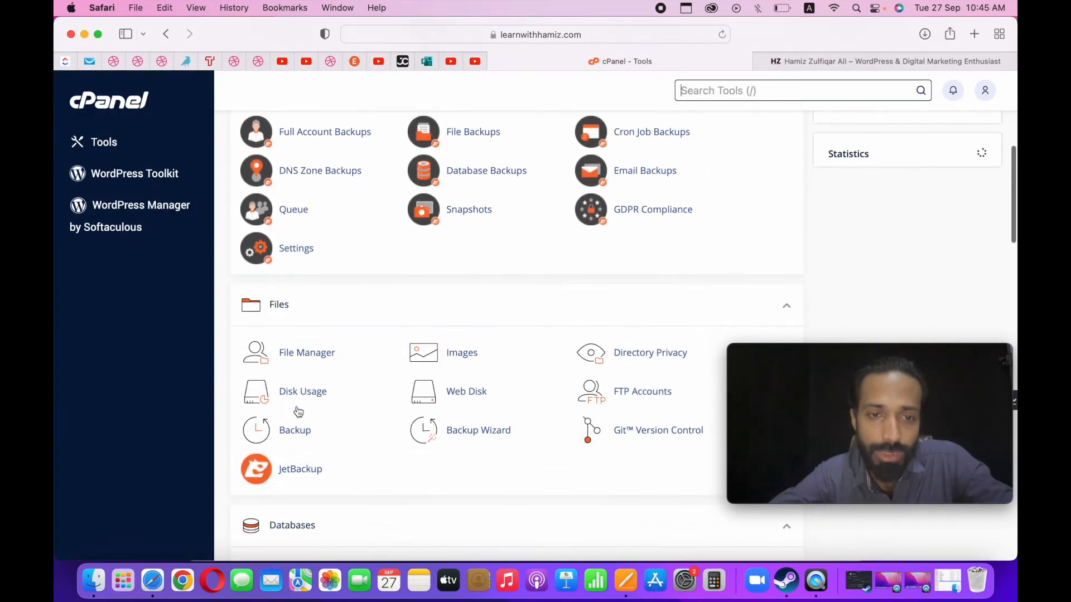
click(300, 405)
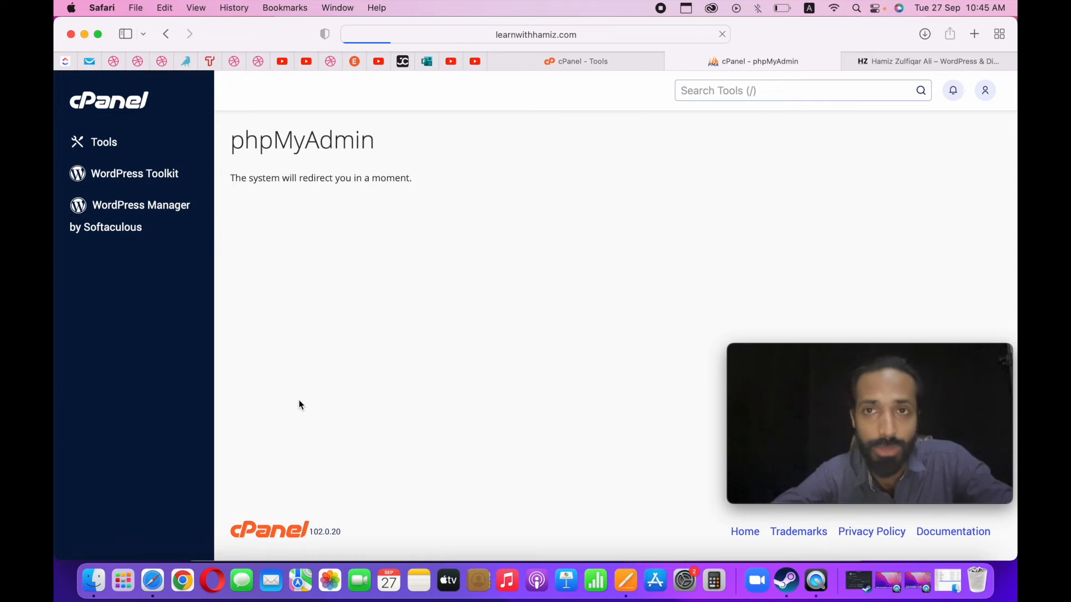
Locate the exported learnwi1_wp97.sql file on the desktop and return to phpMyAdmin in Safari.
key(ctrl+Up)
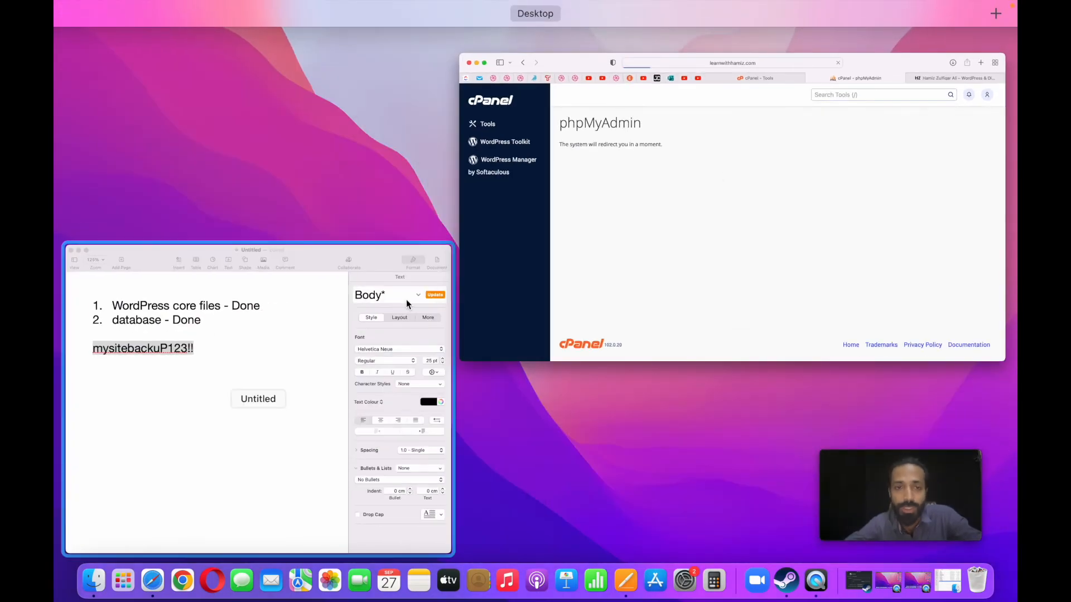
click(625, 265)
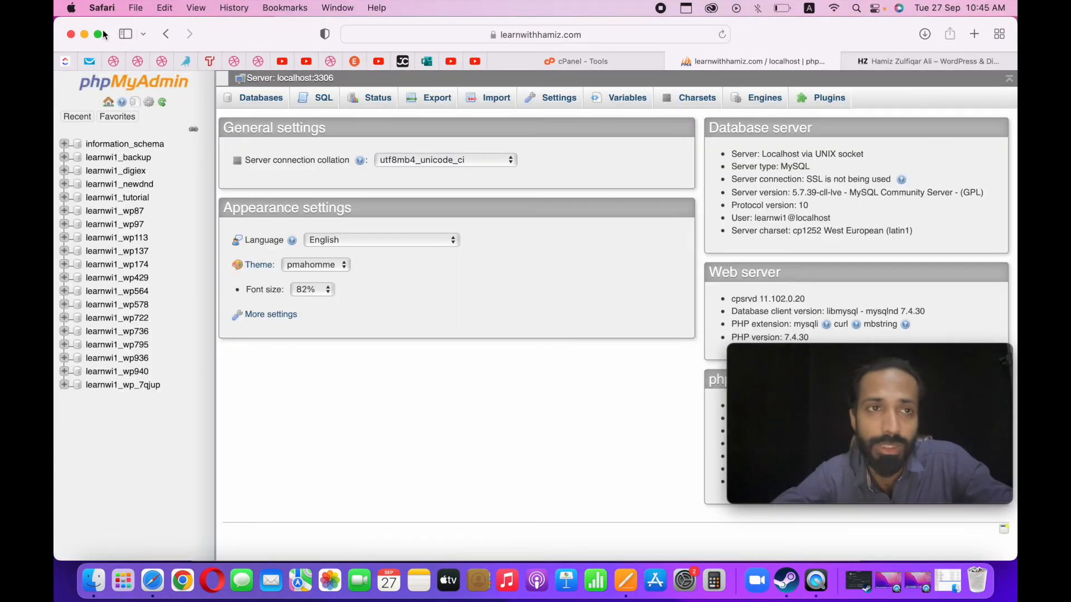
click(84, 34)
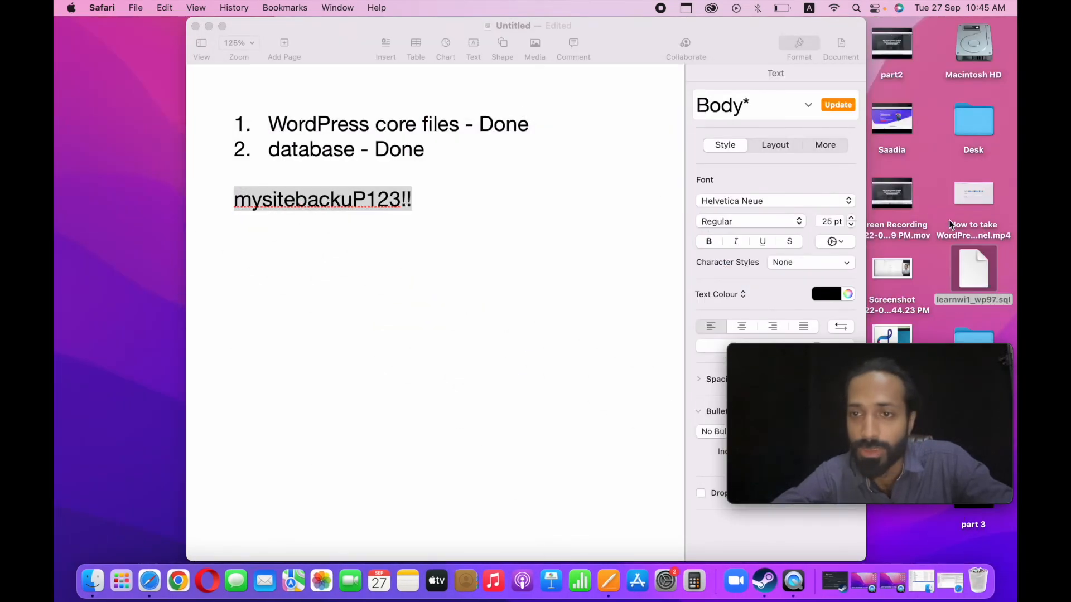
click(975, 278)
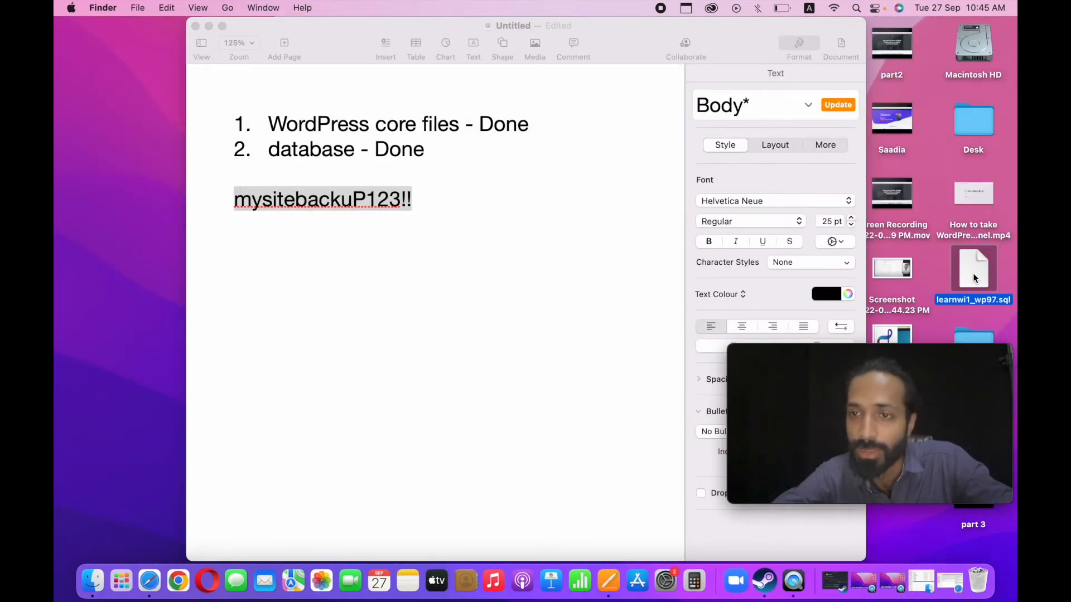
click(163, 585)
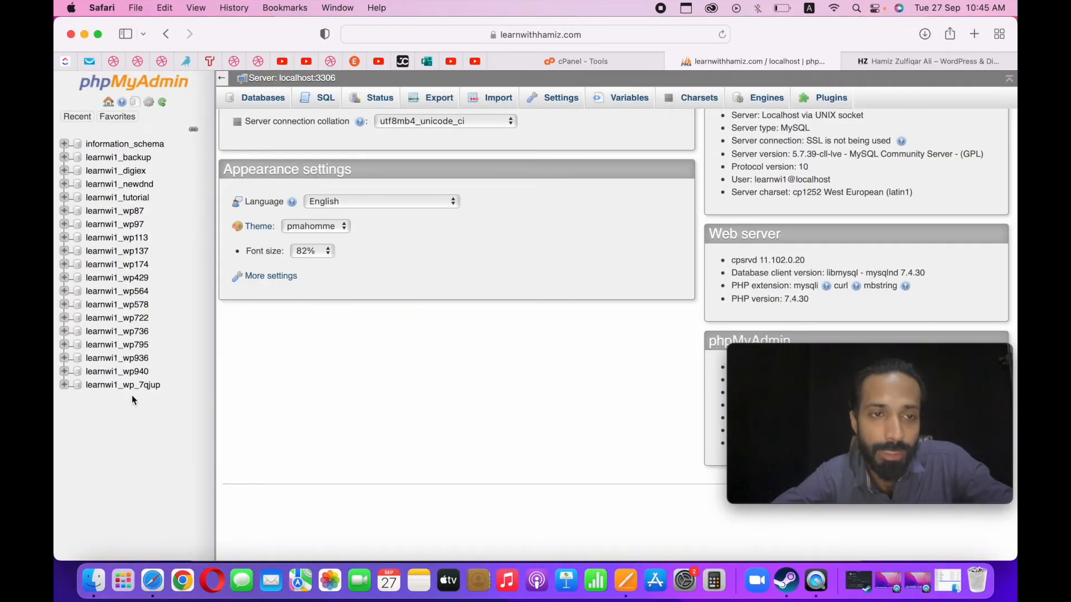
Select the learnwi1_backup database in phpMyAdmin and open its import page to review the options.
click(139, 158)
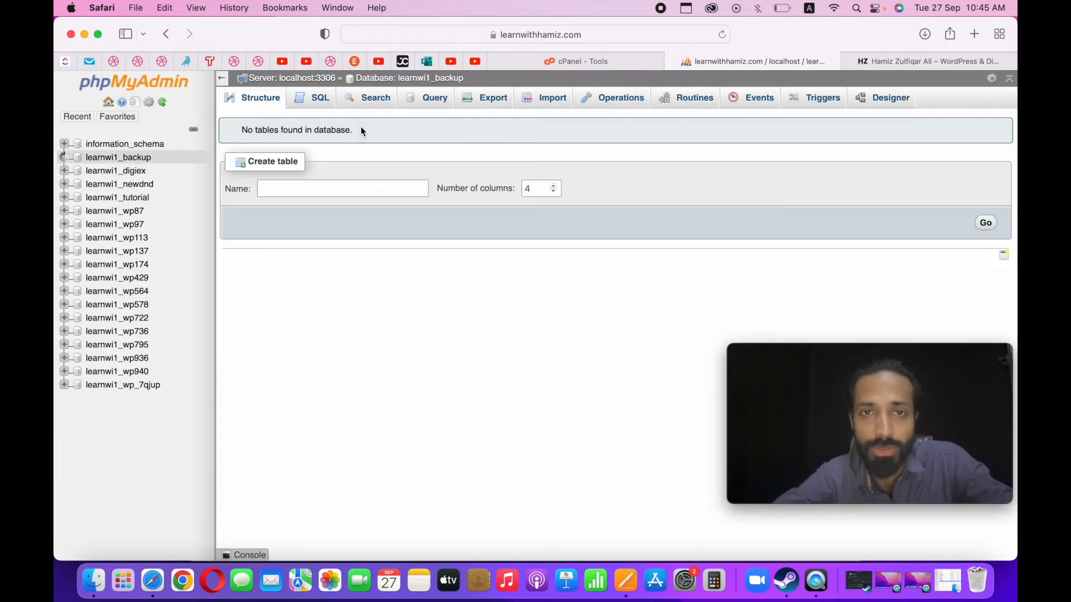
click(556, 103)
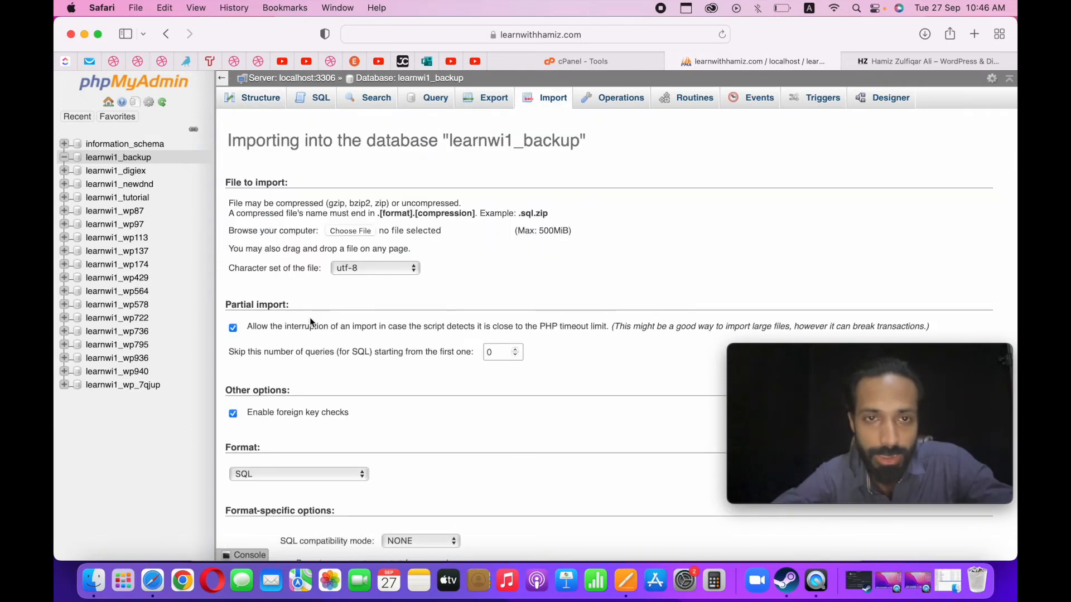
scroll(354, 344, down, 5)
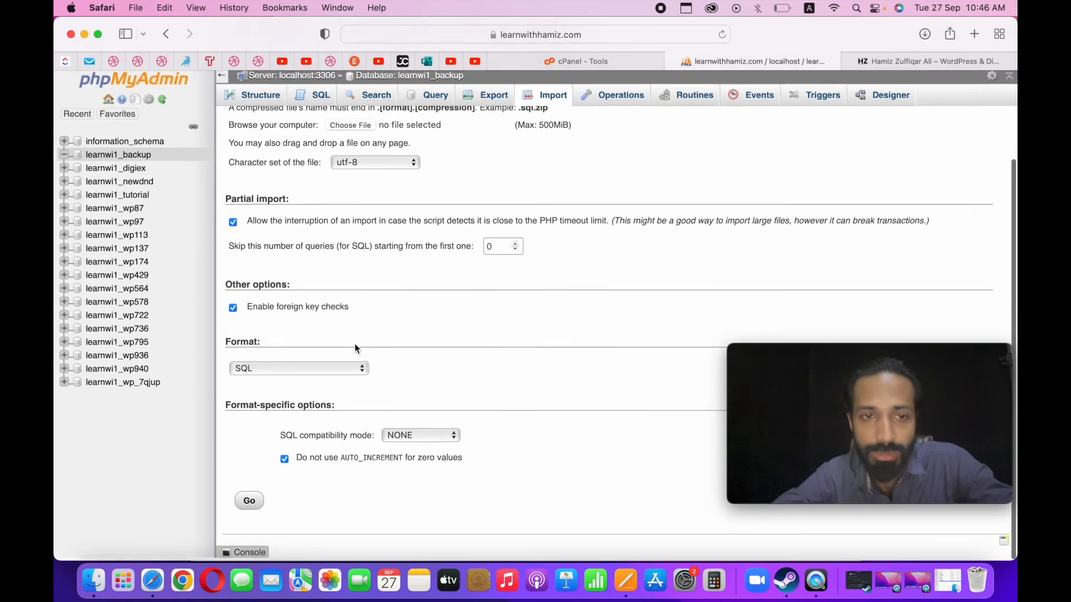
scroll(341, 378, up, 5)
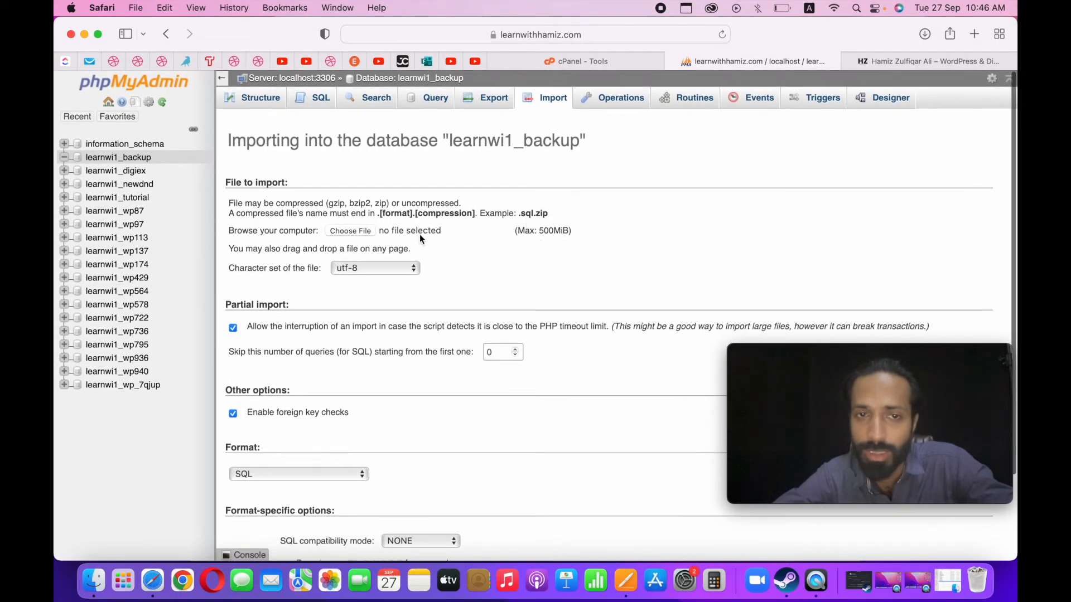
Choose learnwi1_wp97.sql from the Desktop and import it in SQL format into the learnwi1_backup database.
click(367, 235)
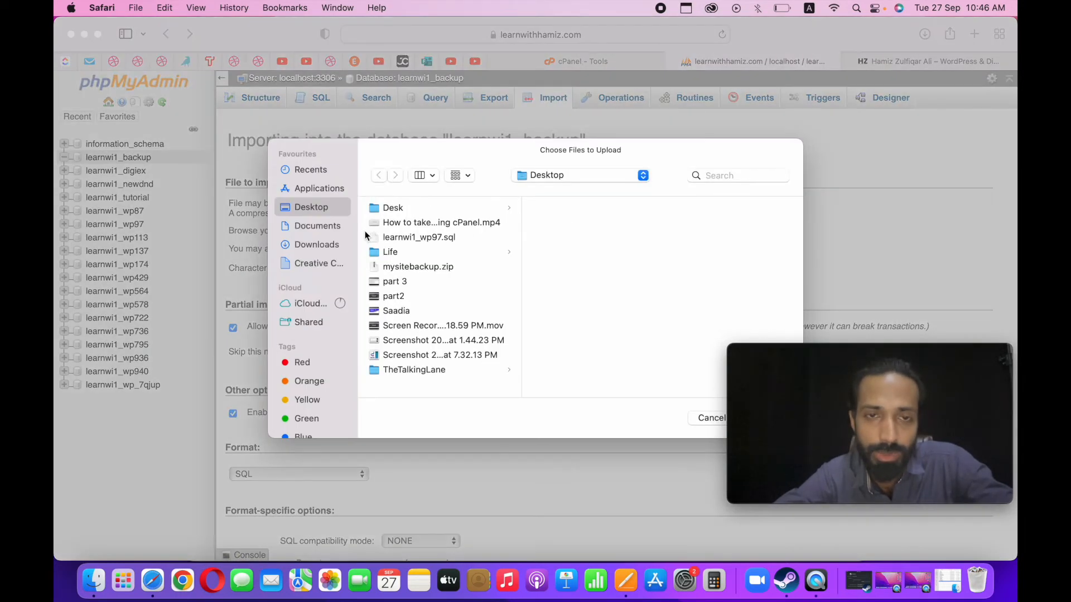
click(413, 237)
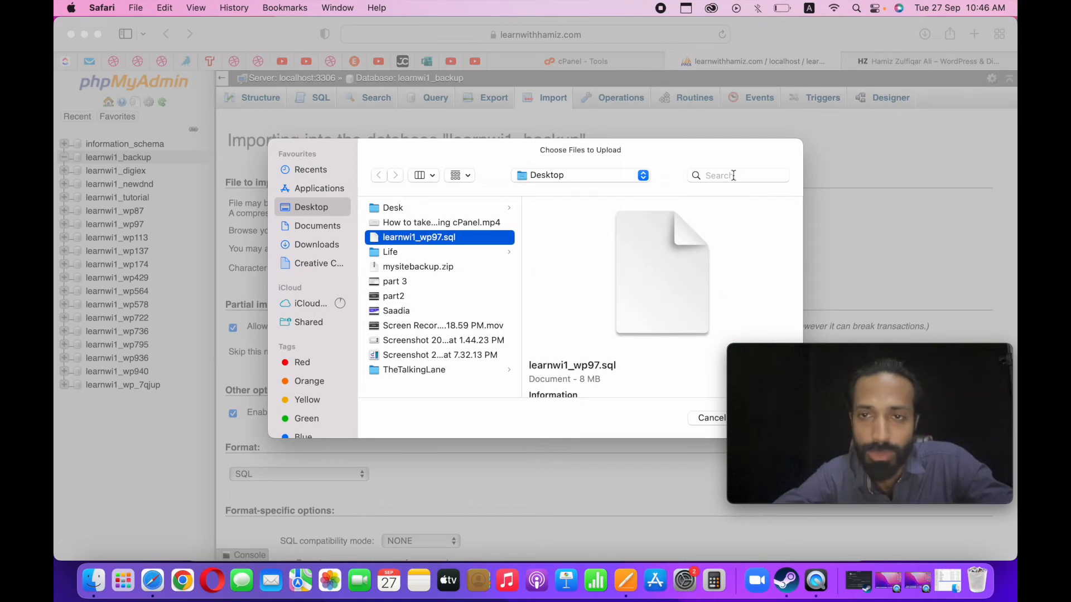
drag(768, 367, 773, 460)
click(772, 420)
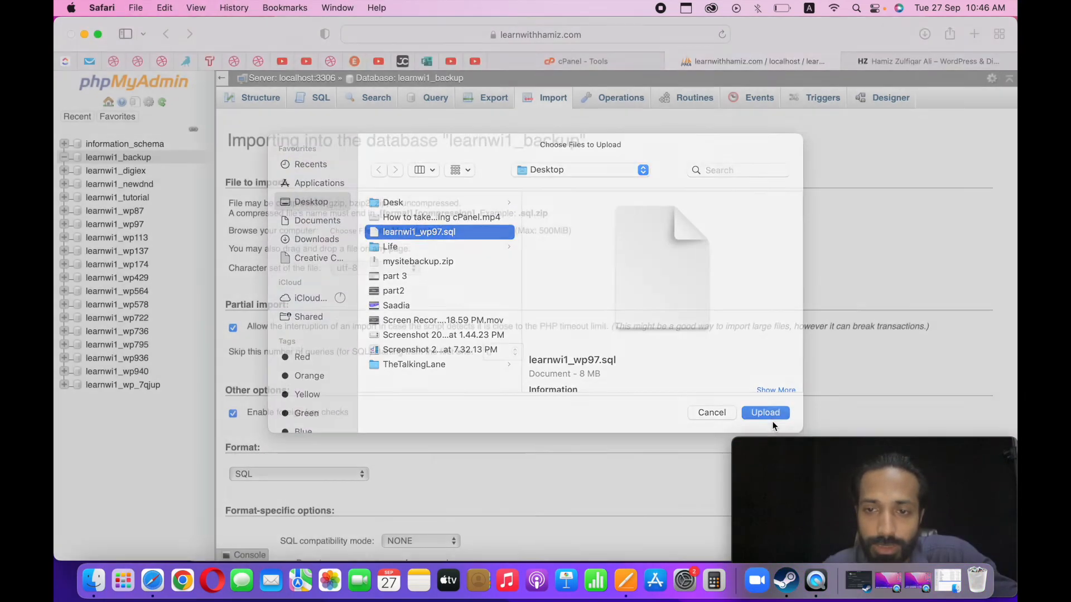
scroll(453, 403, down, 4)
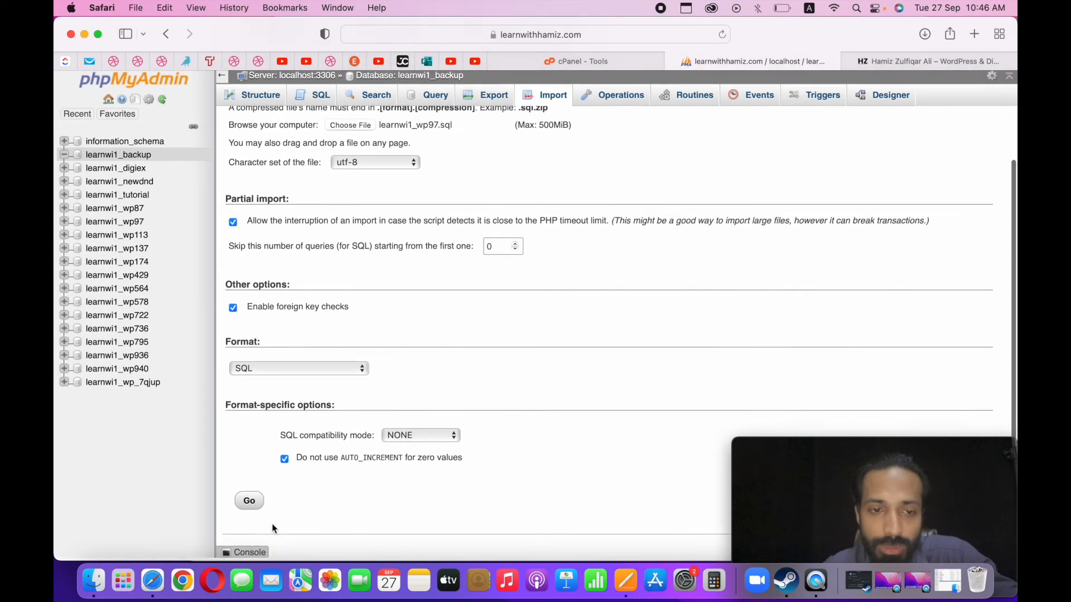
click(260, 505)
drag(792, 446, 792, 375)
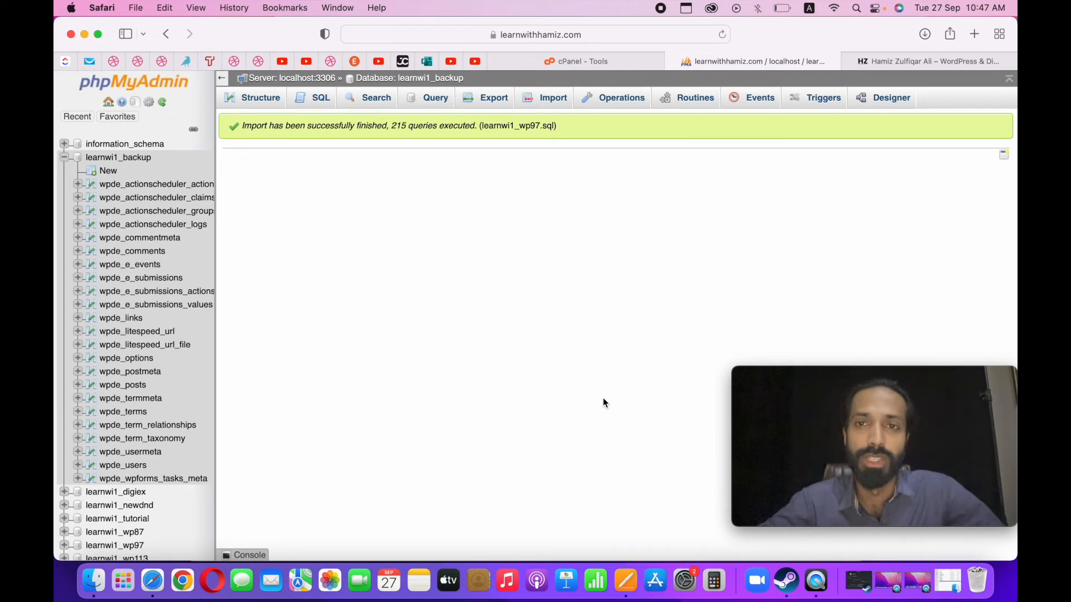
click(146, 358)
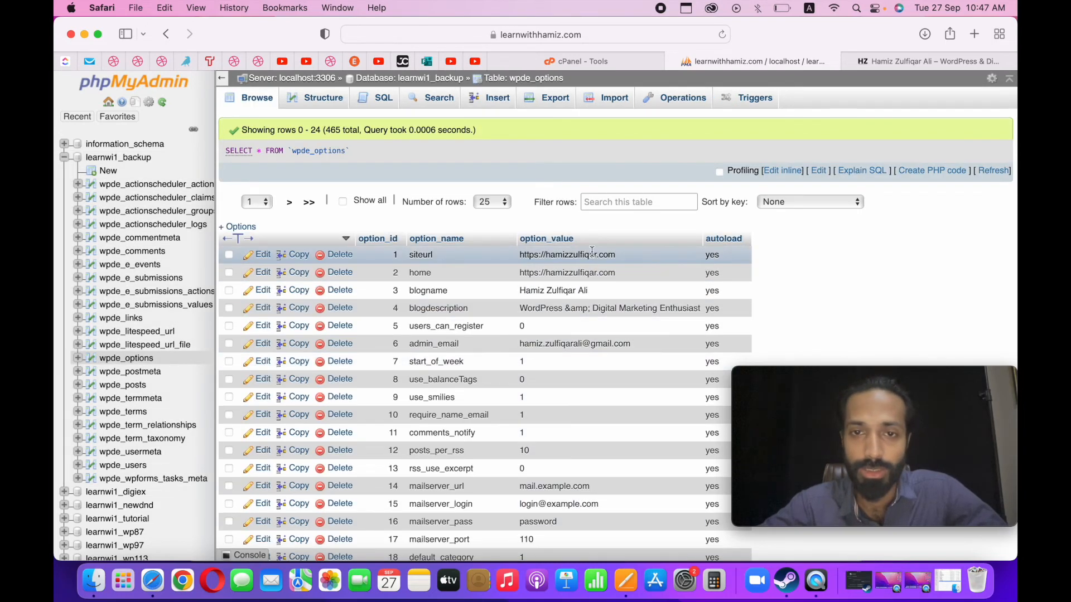
double_click(593, 252)
click(558, 254)
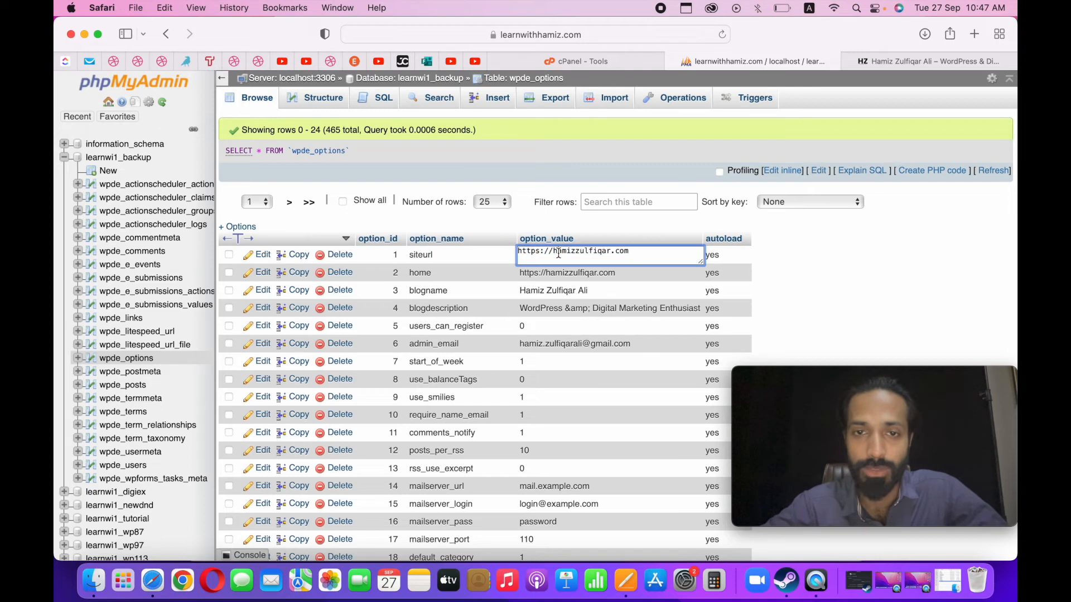
text(backup)
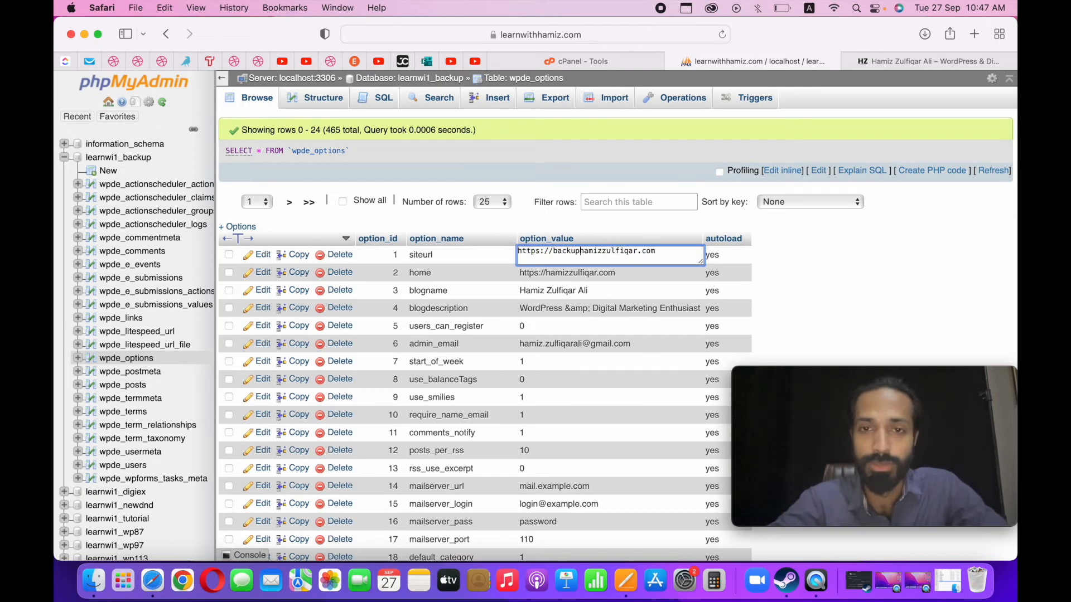
text(.)
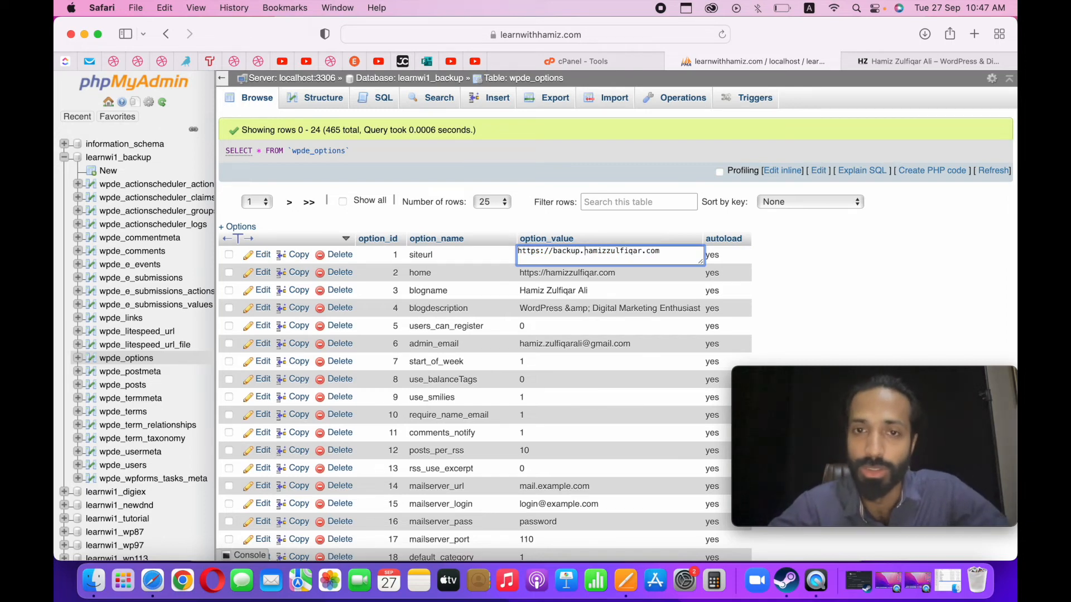
click(542, 250)
key(BackSpace)
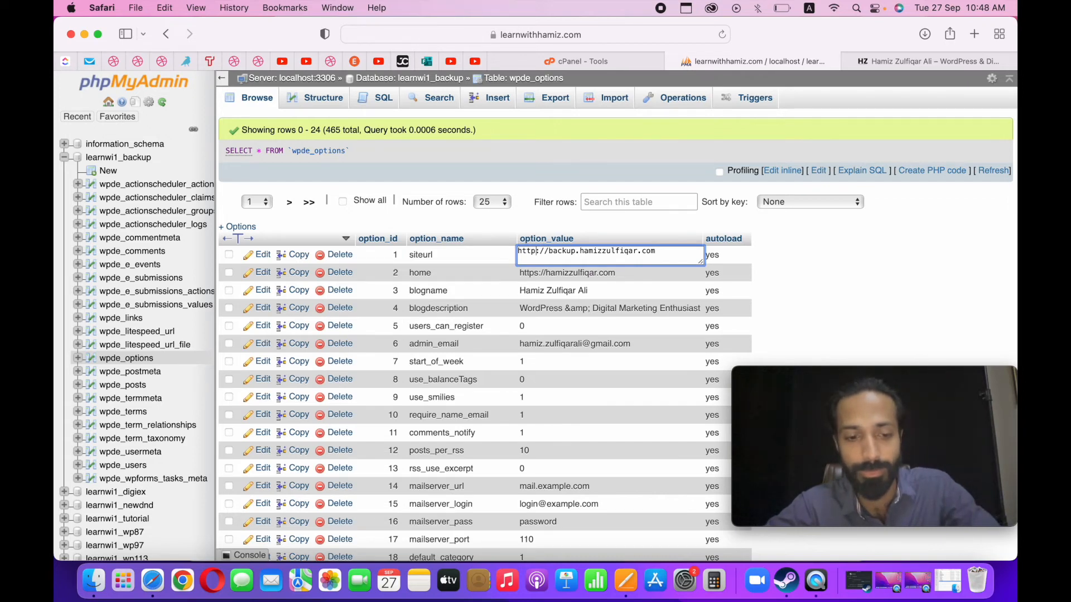
key(super+a)
key(super+c)
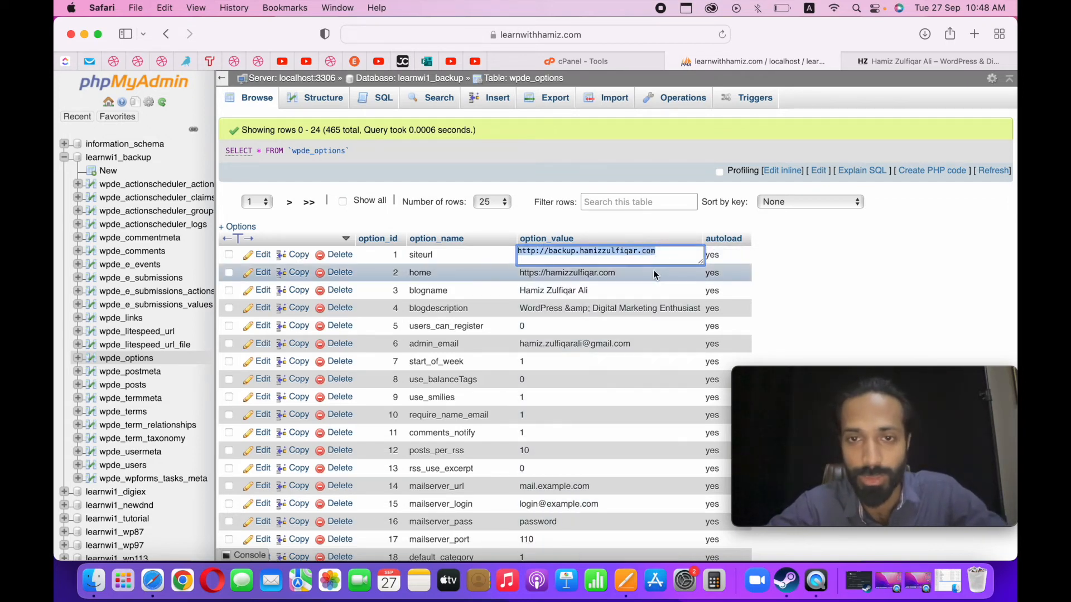
click(653, 273)
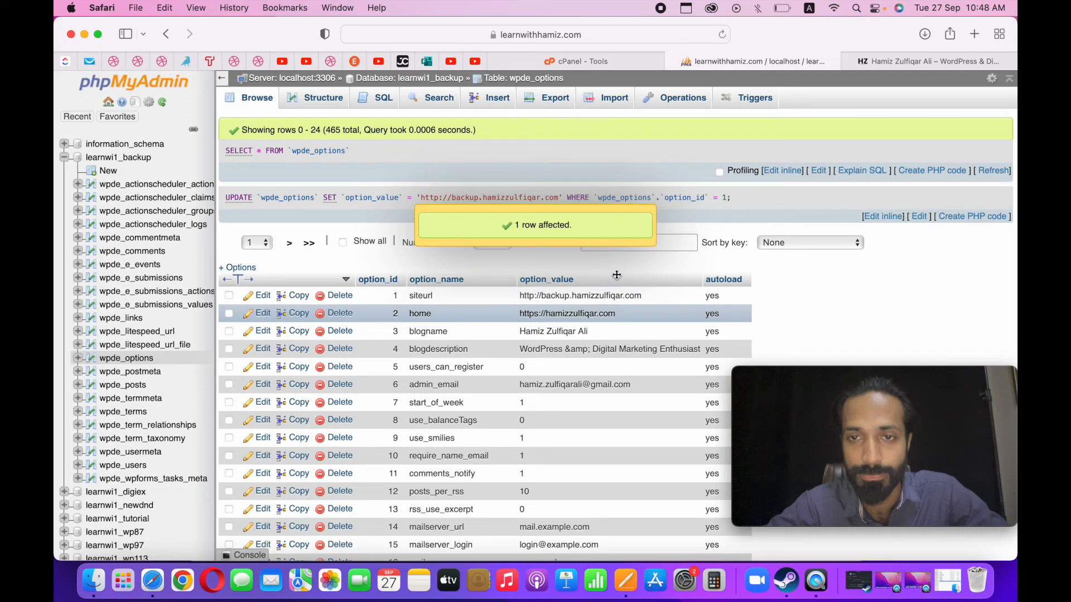
double_click(595, 312)
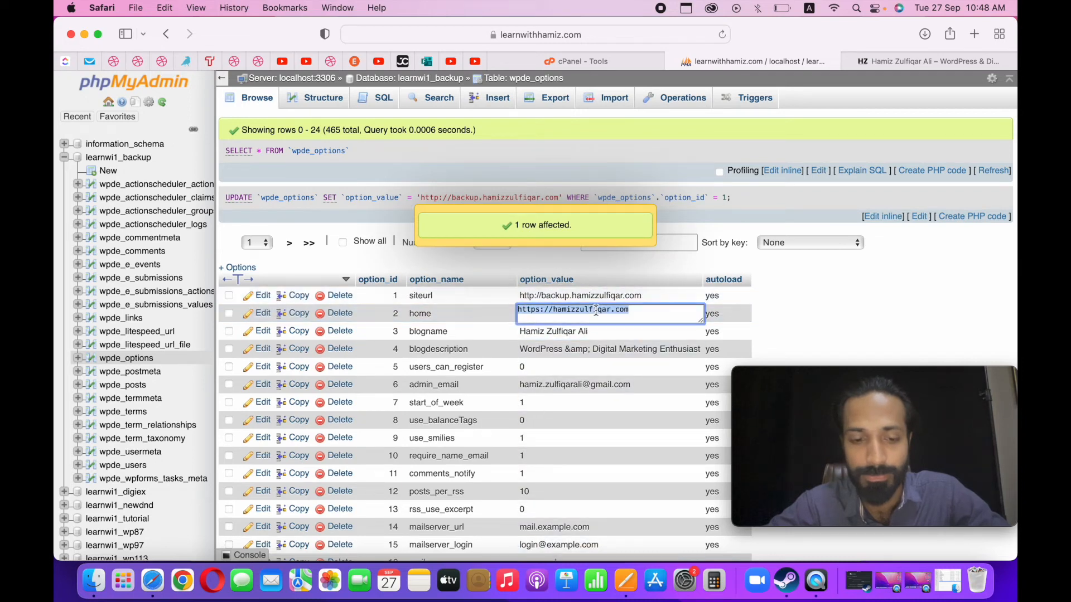
key(super+v)
click(817, 275)
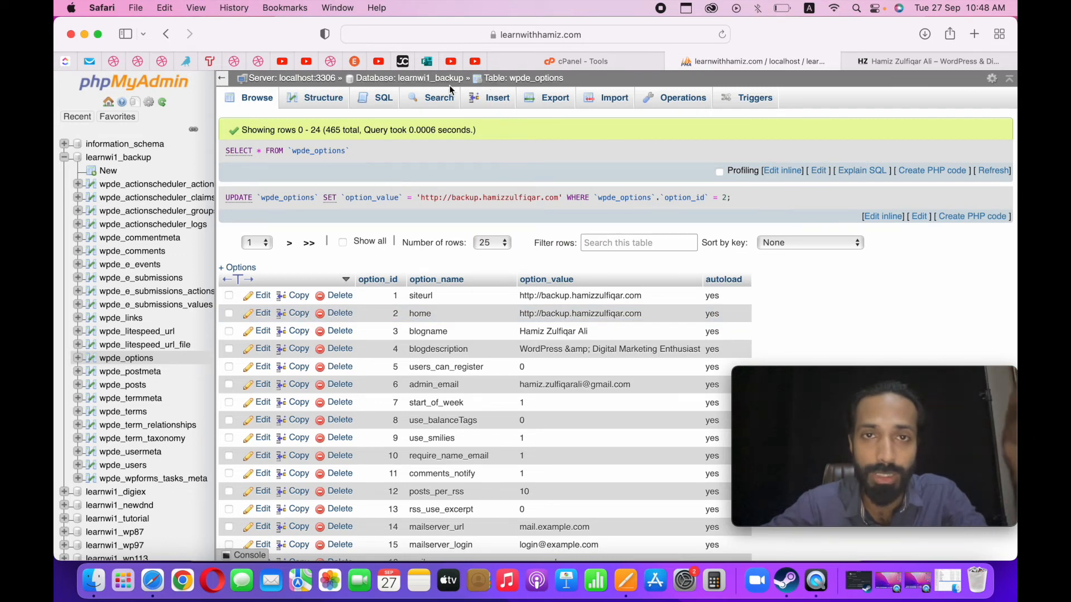
Open the File Manager from the cPanel tools and go to the public_html/backup folder.
click(563, 54)
click(305, 188)
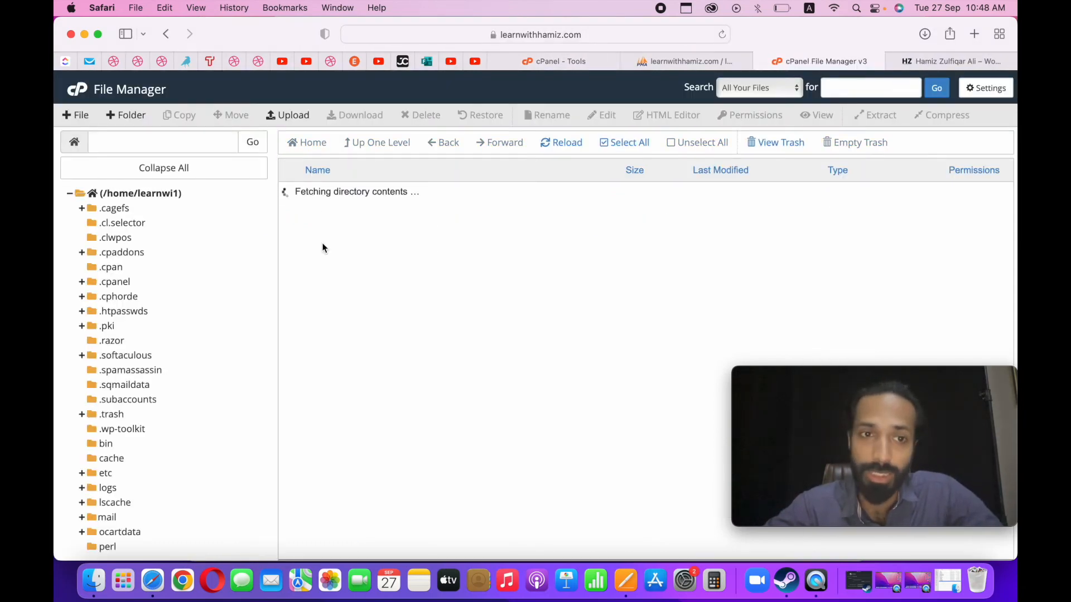
scroll(297, 399, down, 4)
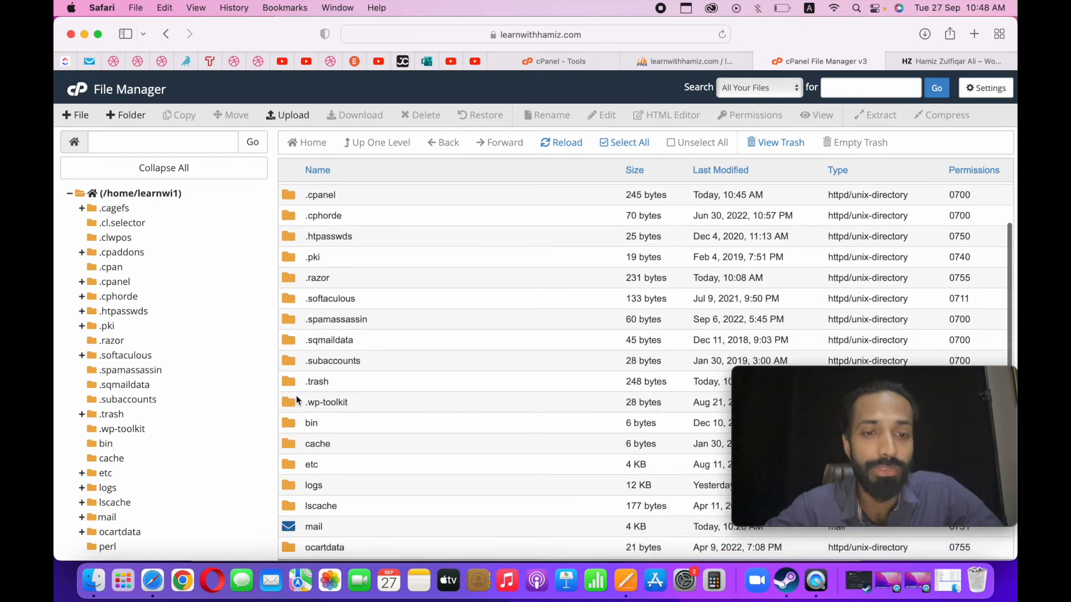
scroll(287, 524, down, 6)
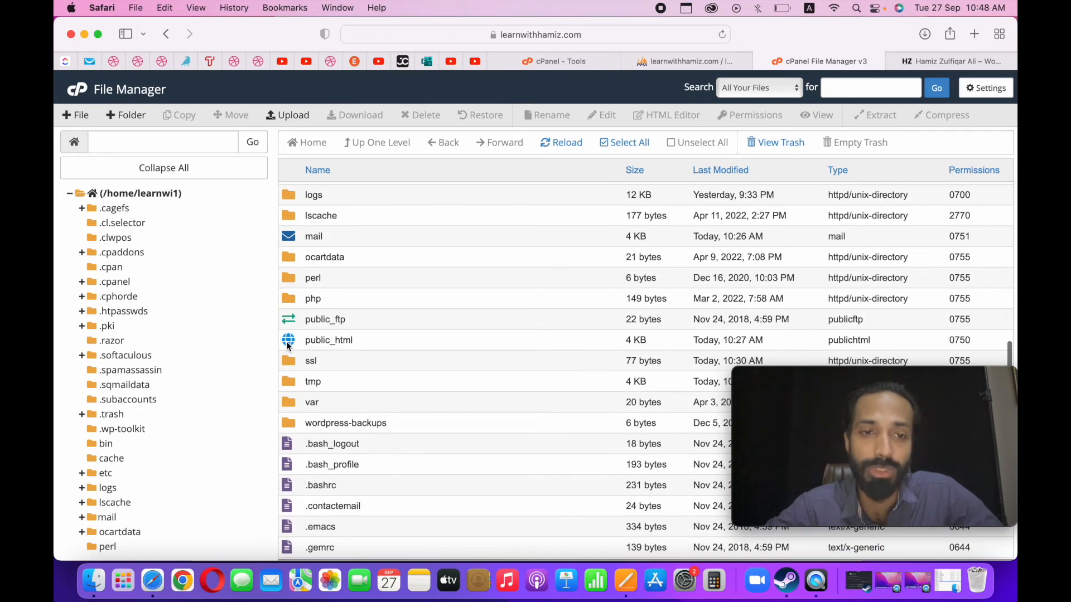
double_click(288, 343)
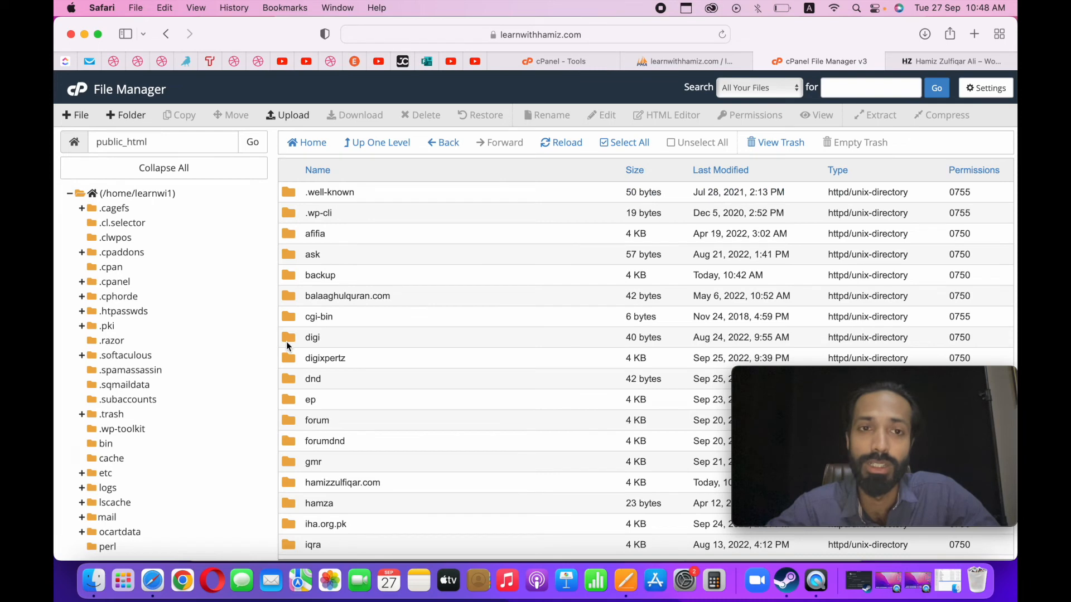
scroll(312, 352, down, 5)
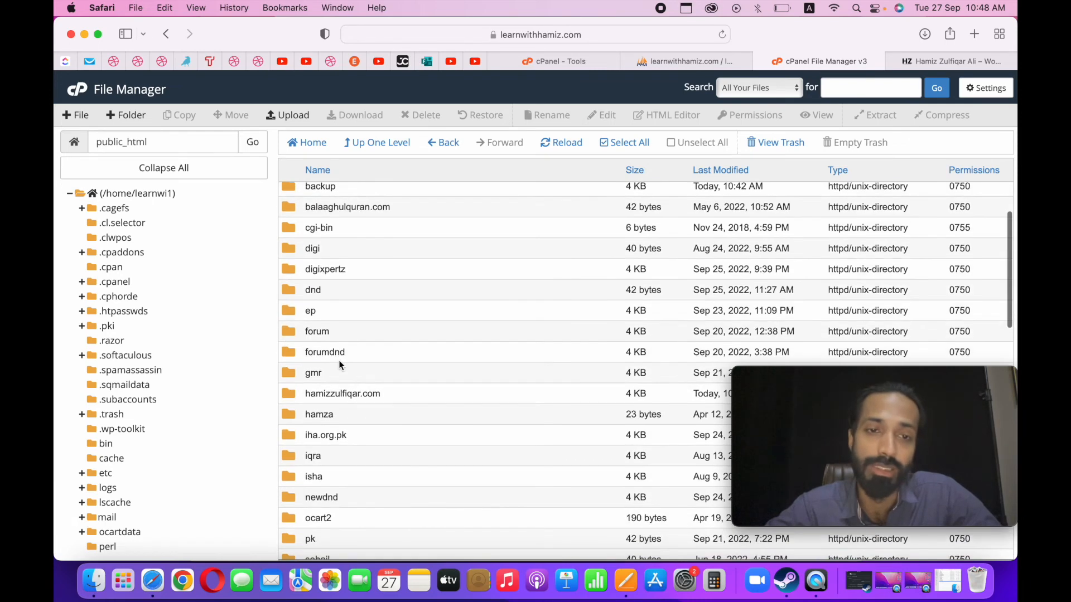
scroll(328, 307, up, 5)
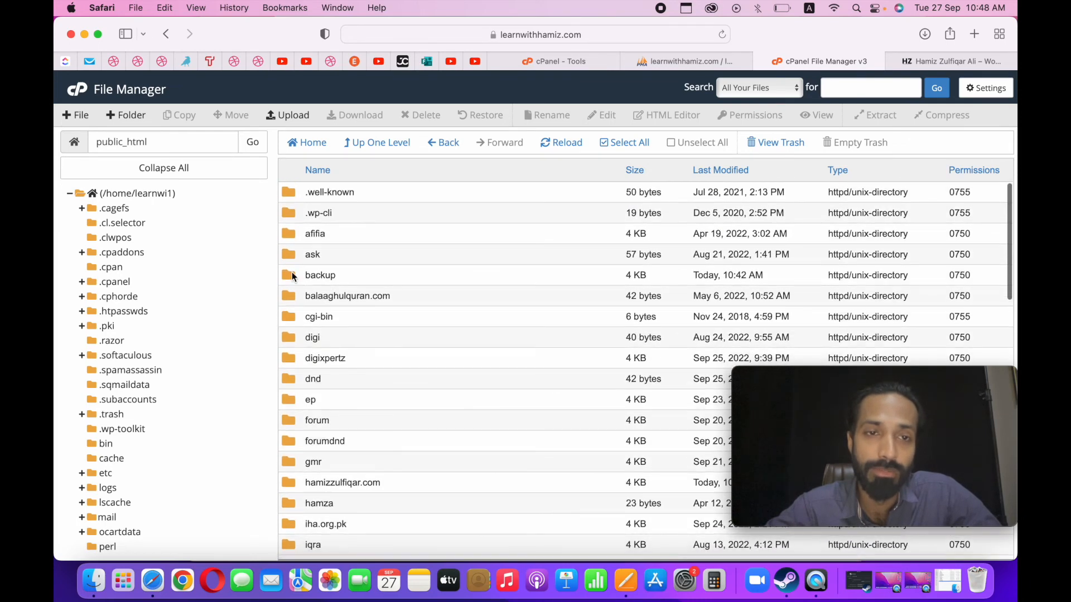
double_click(292, 272)
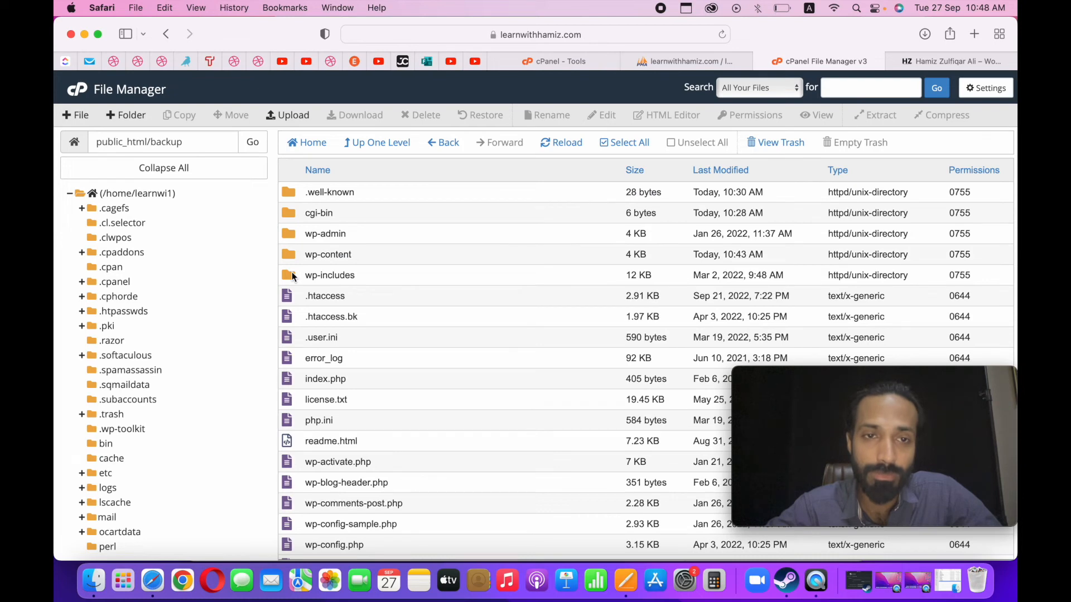
Open wp-config.php from the backup folder for editing and locate its MySQL settings.
scroll(301, 360, down, 8)
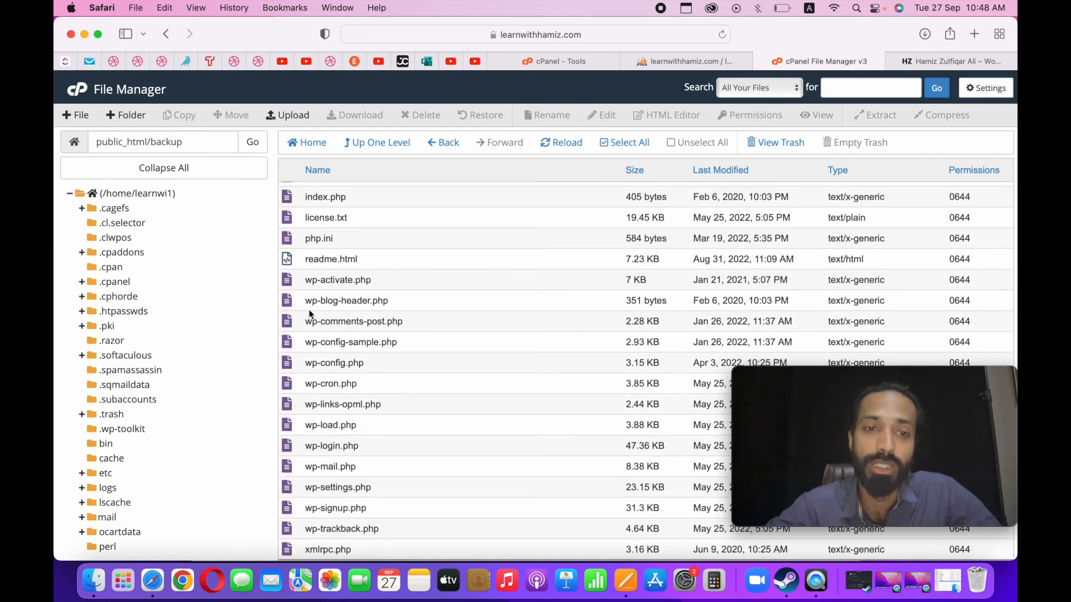
scroll(310, 314, up, 2)
click(340, 393)
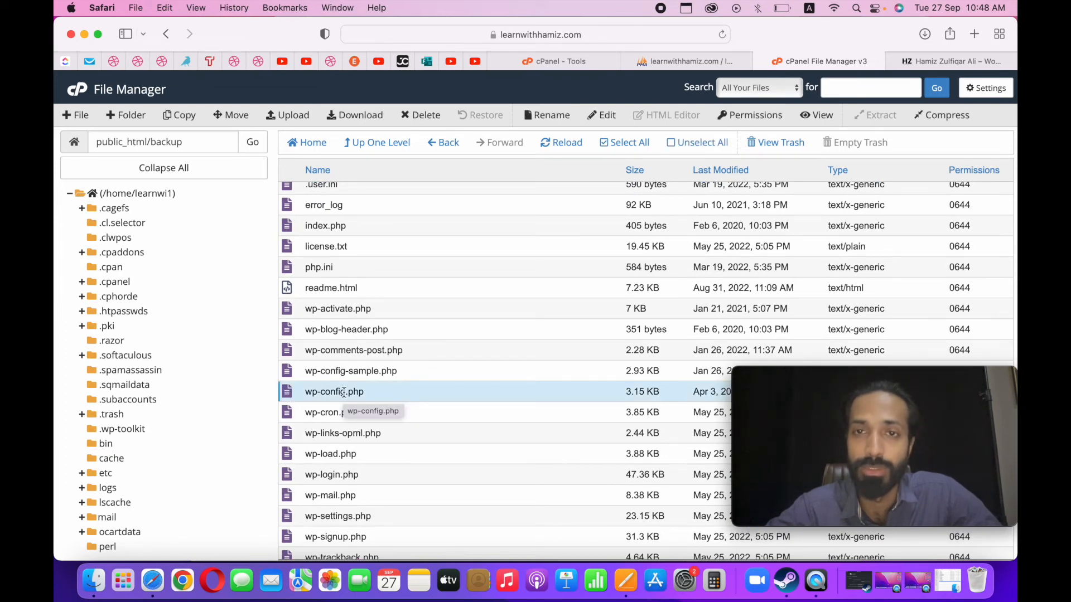
click(607, 119)
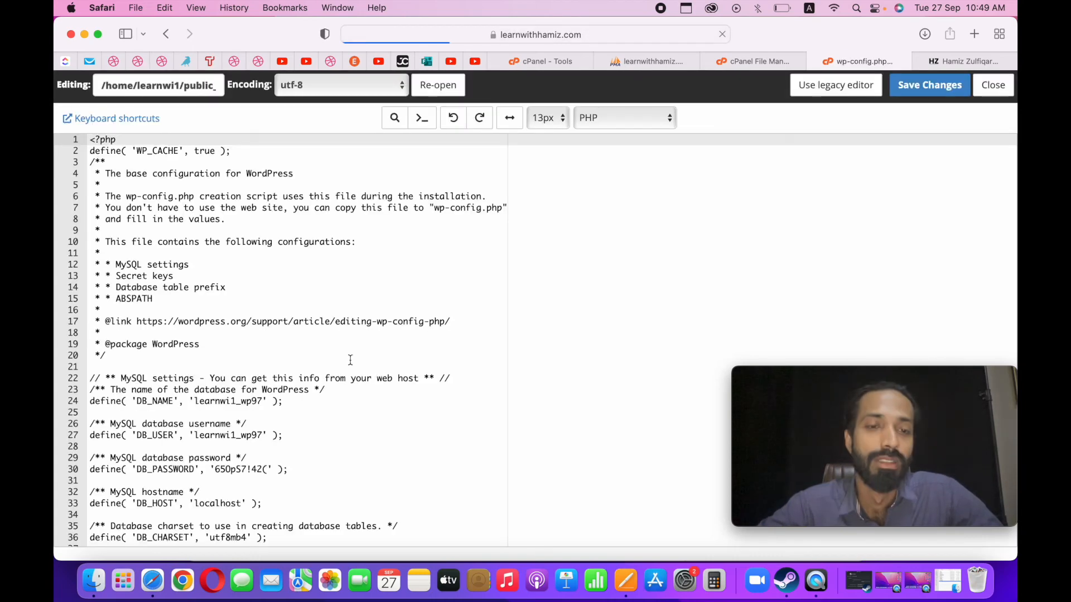
scroll(351, 360, down, 2)
drag(263, 327, 242, 328)
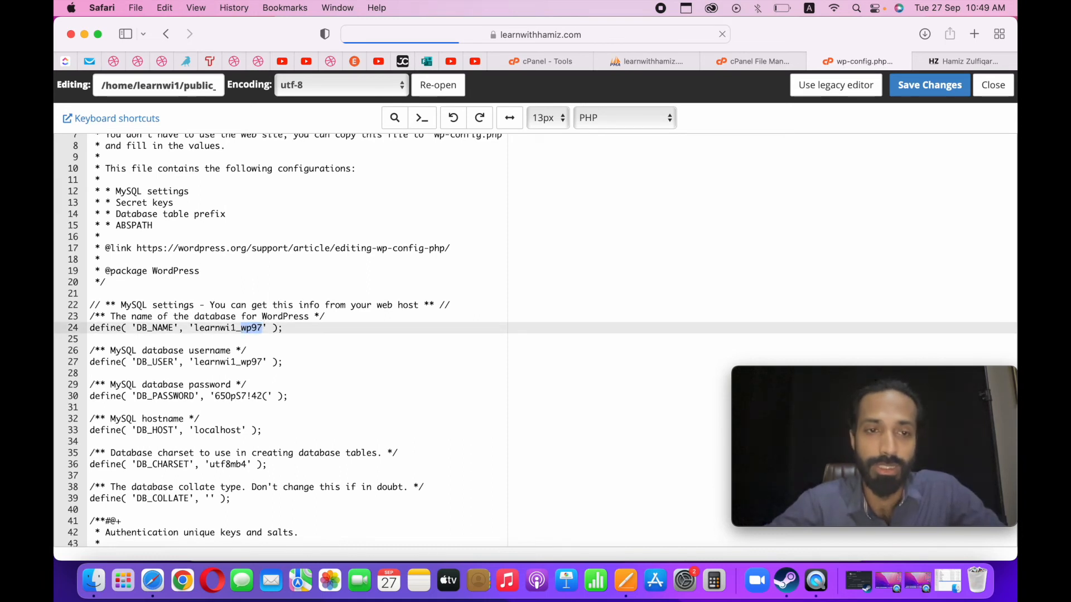
click(264, 330)
drag(263, 329, 242, 329)
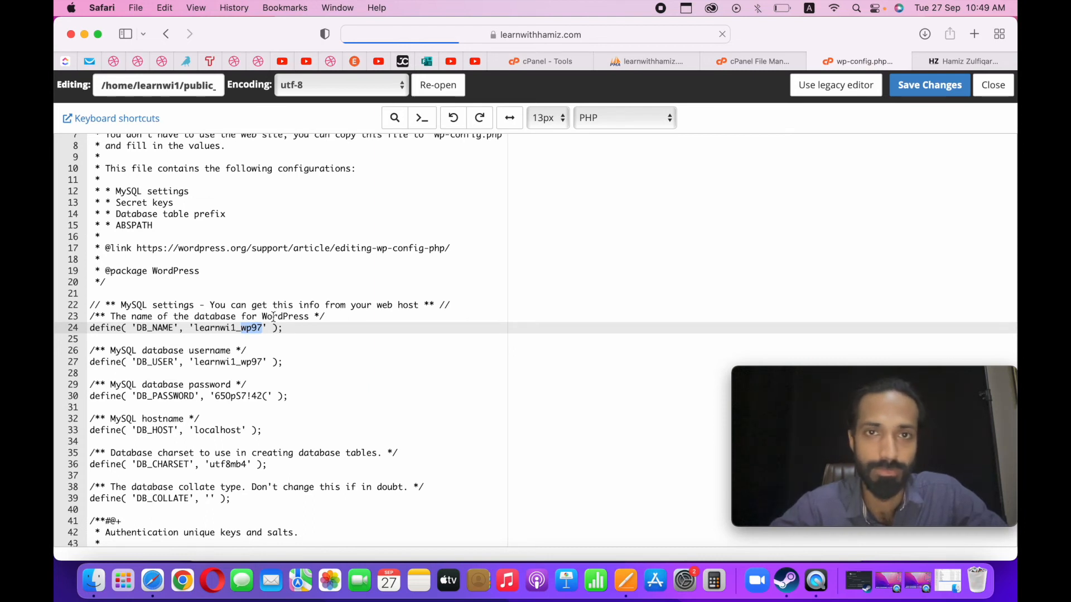
click(358, 307)
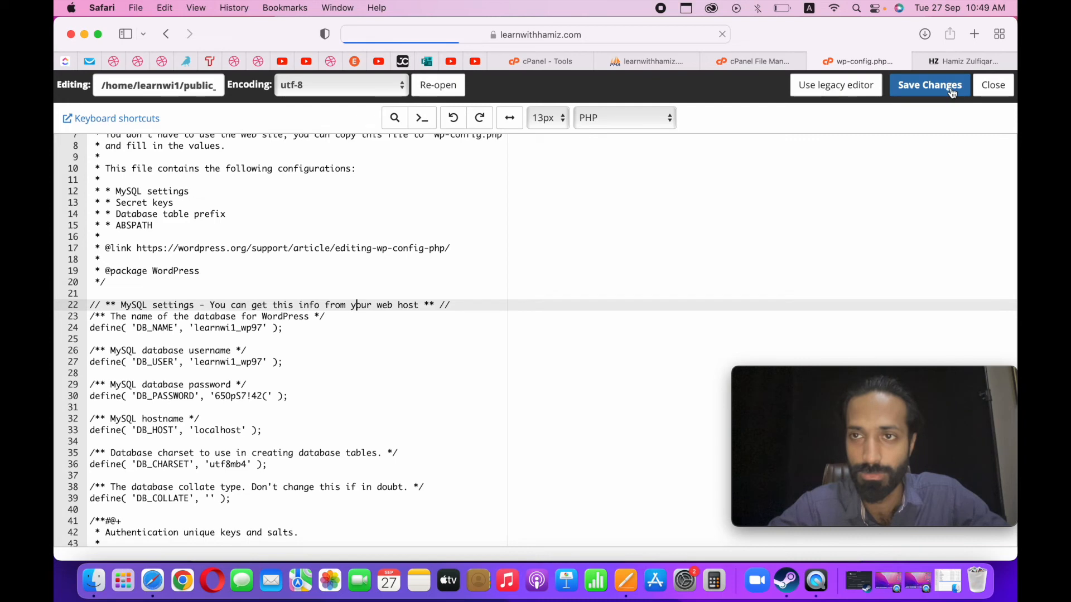
click(271, 413)
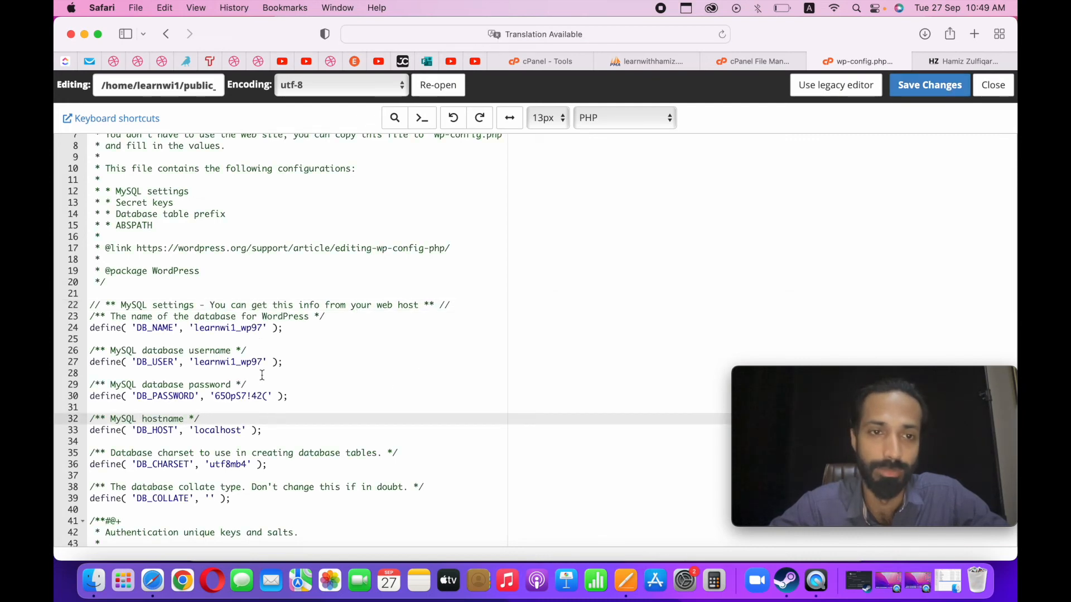
Set the DB_NAME value in wp-config.php to learnwi1_backup.
click(261, 330)
key(BackSpace)
key(BackSpace)
key(BackSpace)
key(BackSpace)
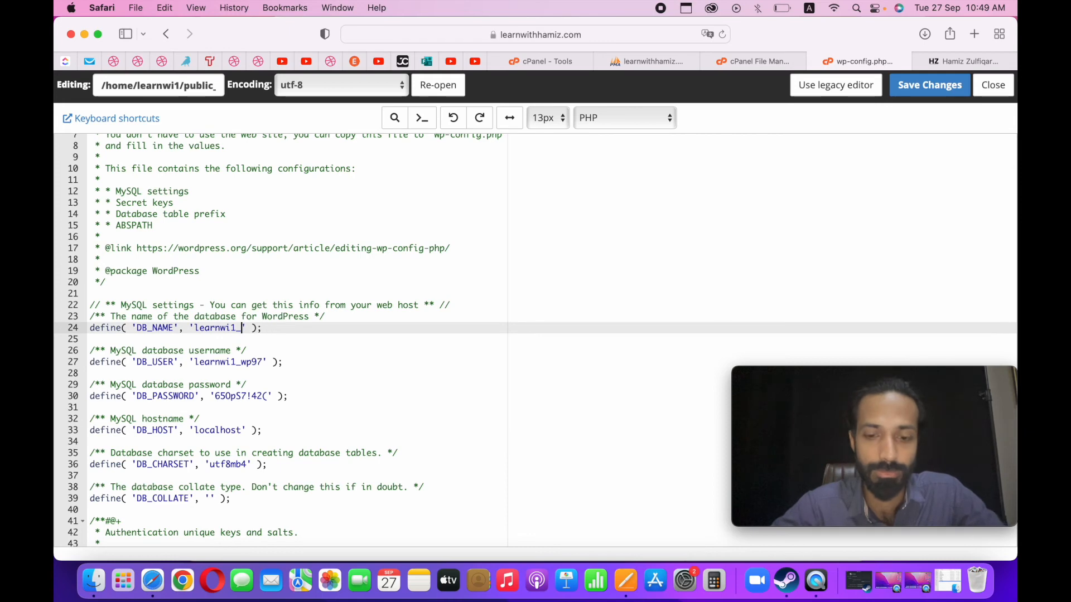
text(bacbackup)
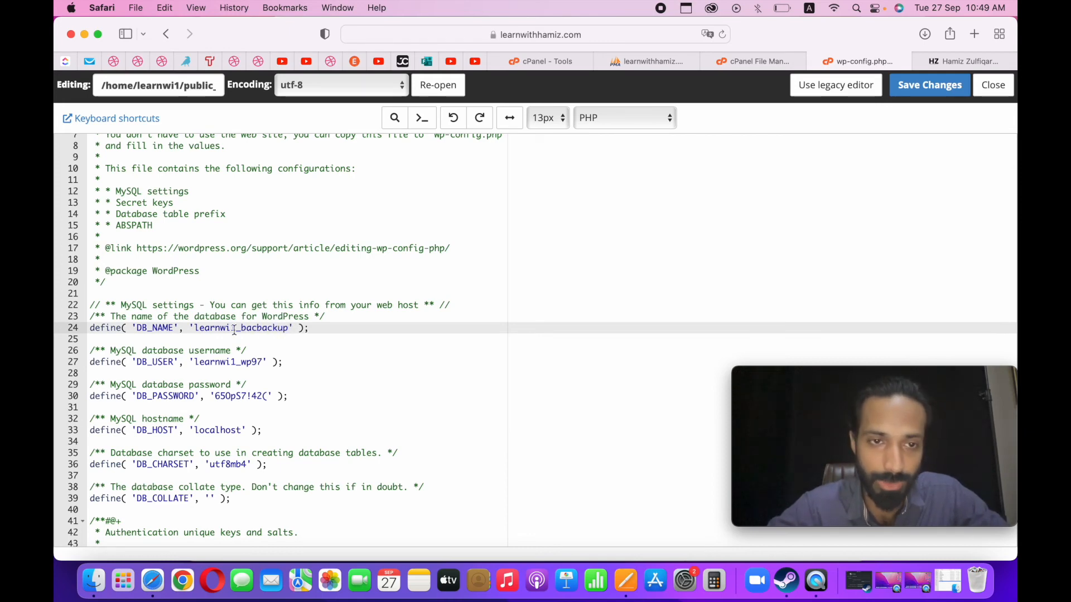
click(259, 328)
key(BackSpace)
key(BackSpace)
key(BackSpace)
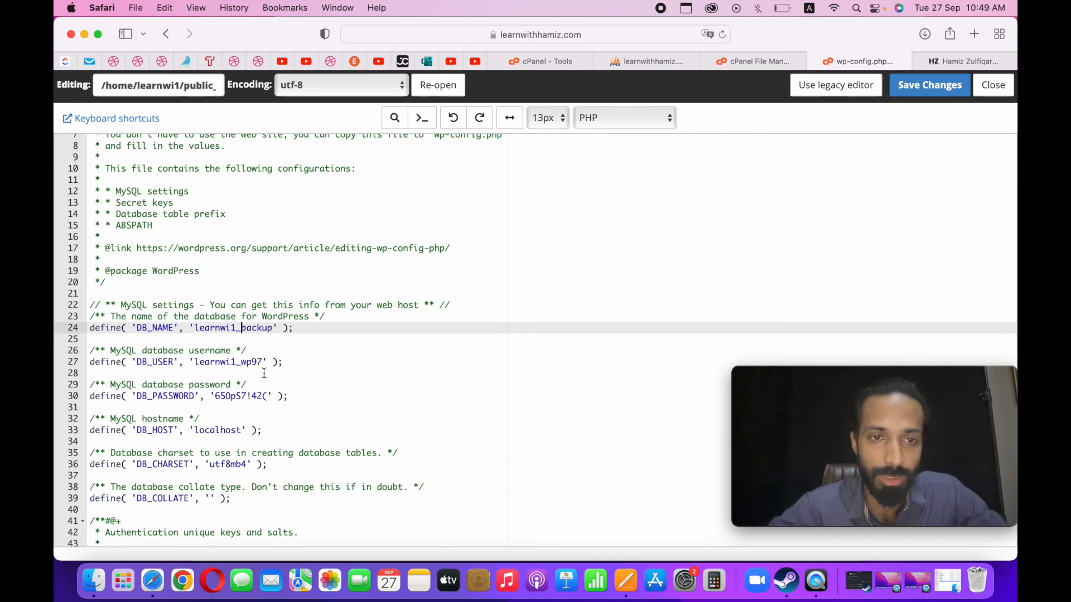
click(262, 363)
key(BackSpace)
key(BackSpace)
key(BackSpace)
key(BackSpace)
text(backup)
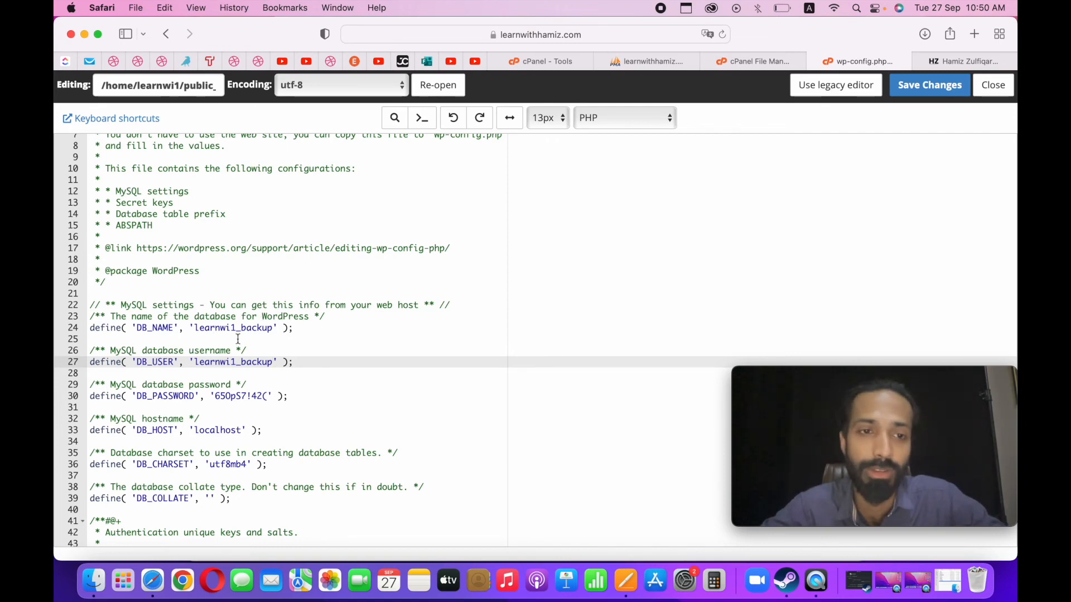
Copy the database password from the Pages note, replace the DB_PASSWORD value in wp-config.php with it, and save the file.
scroll(422, 485, down, 3)
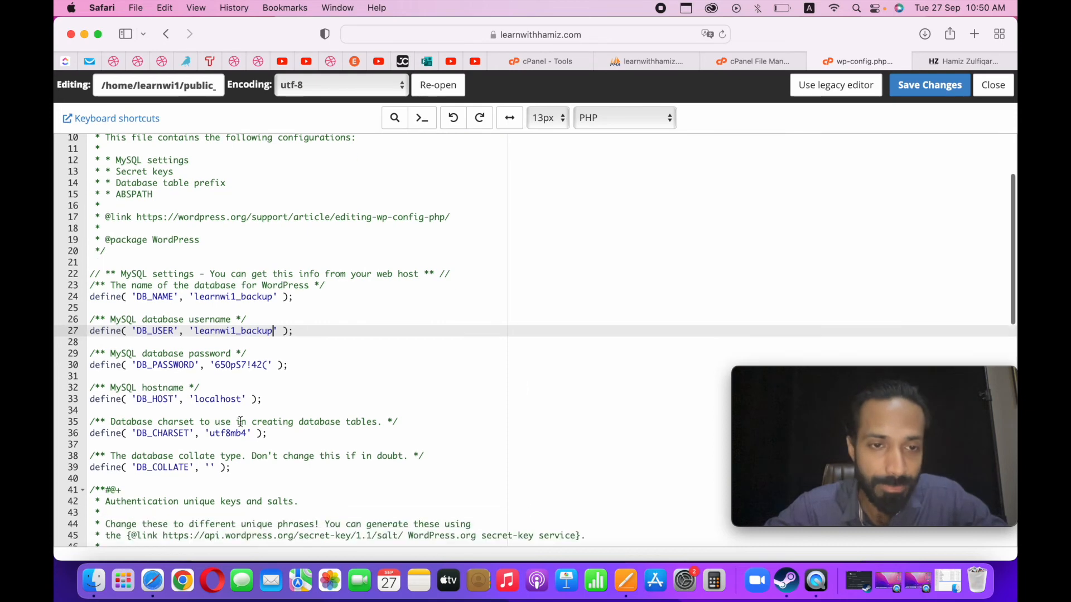
click(626, 580)
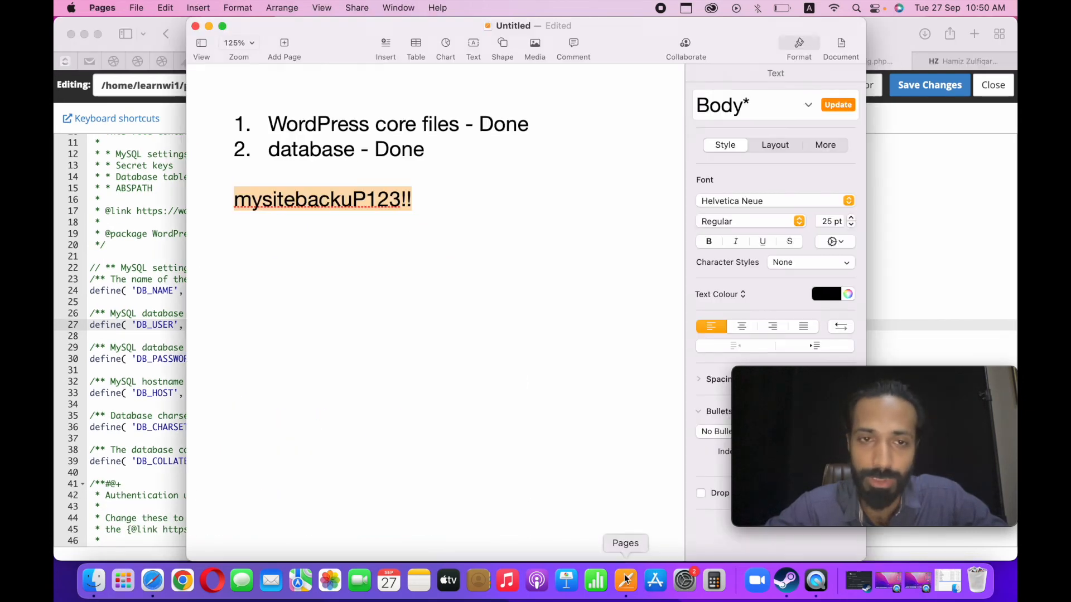
key(super+c)
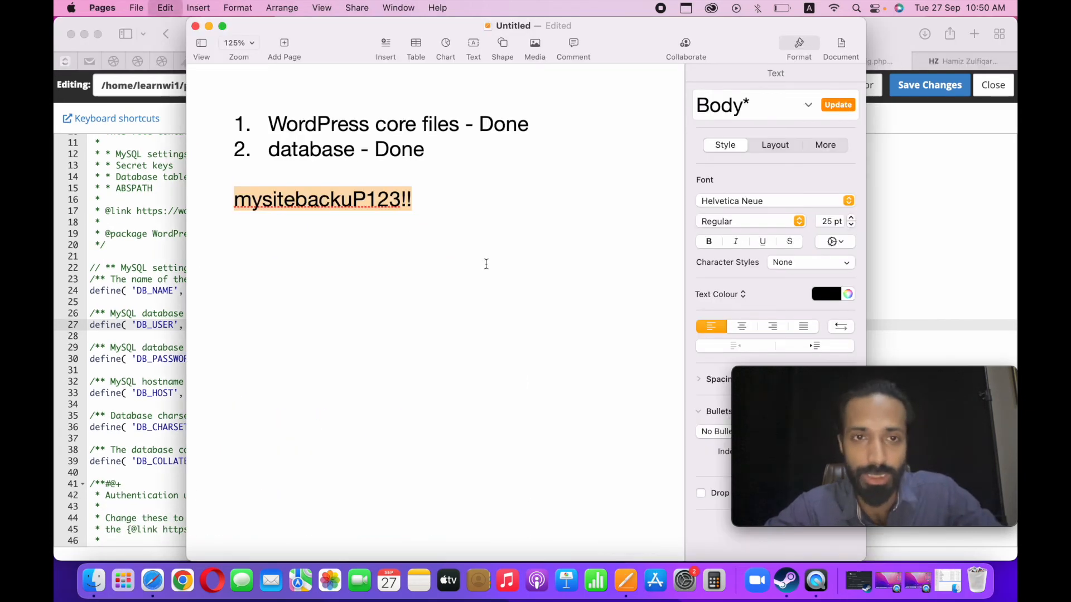
click(169, 281)
drag(216, 361, 264, 360)
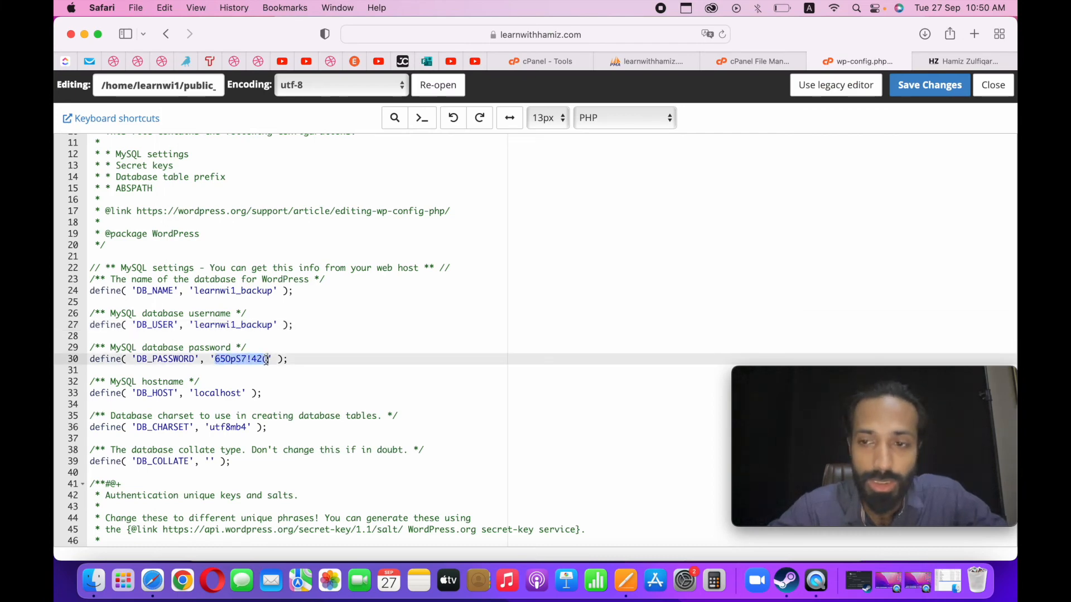
key(BackSpace)
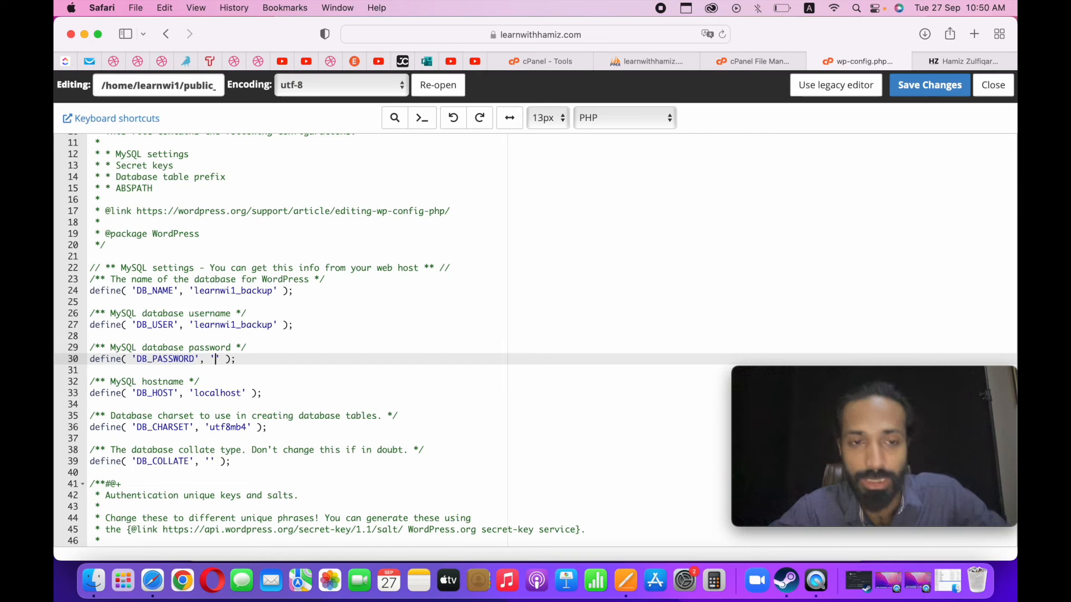
key(super+v)
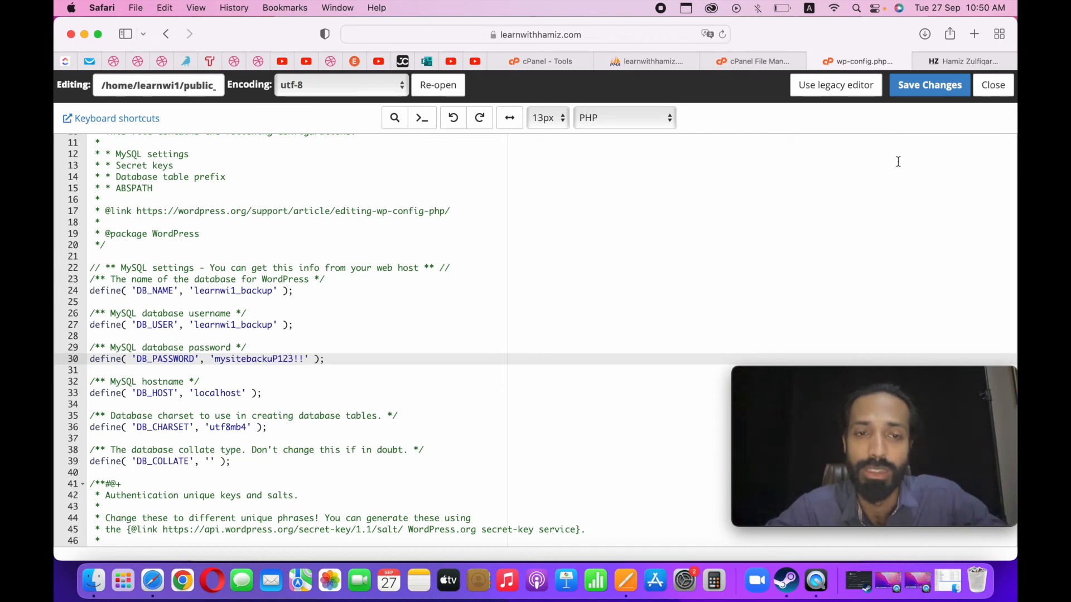
click(939, 82)
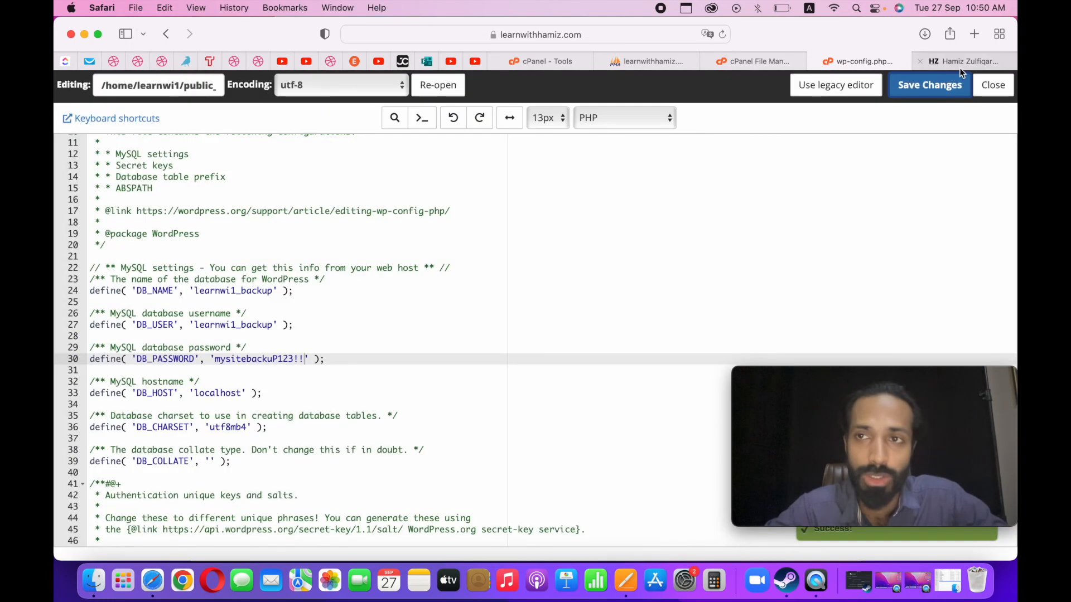
Close the old site tab and load the website's backup subdomain in a new tab.
click(960, 62)
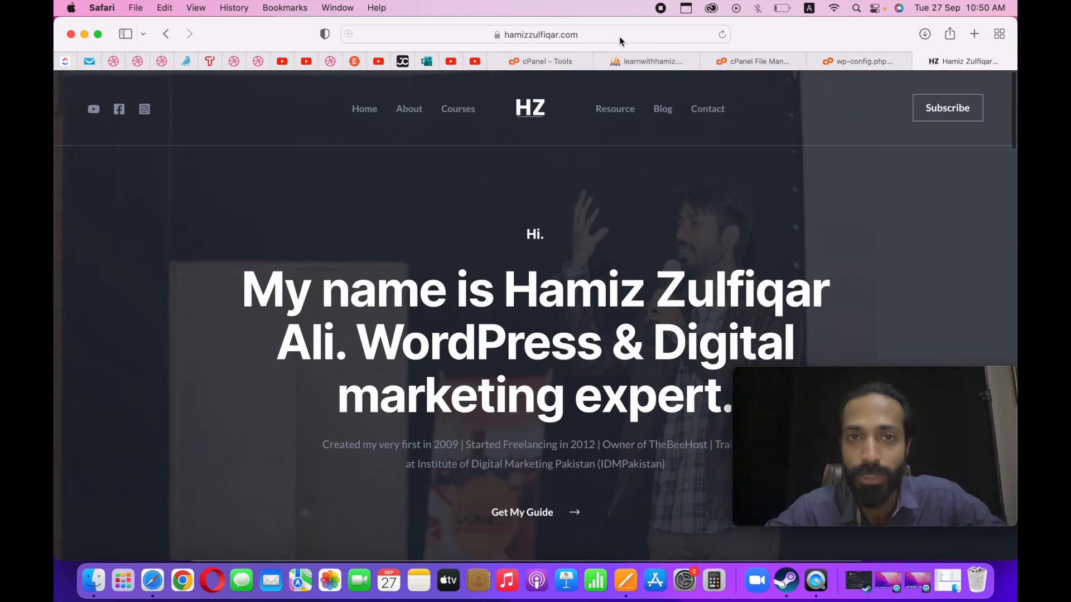
click(620, 37)
click(919, 63)
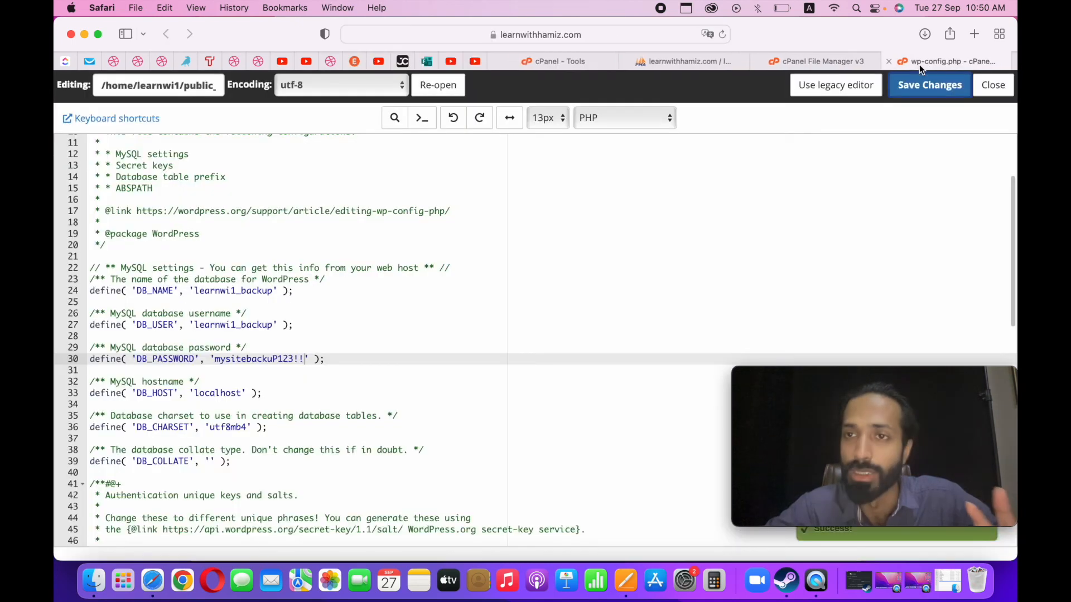
click(973, 35)
text(backup)
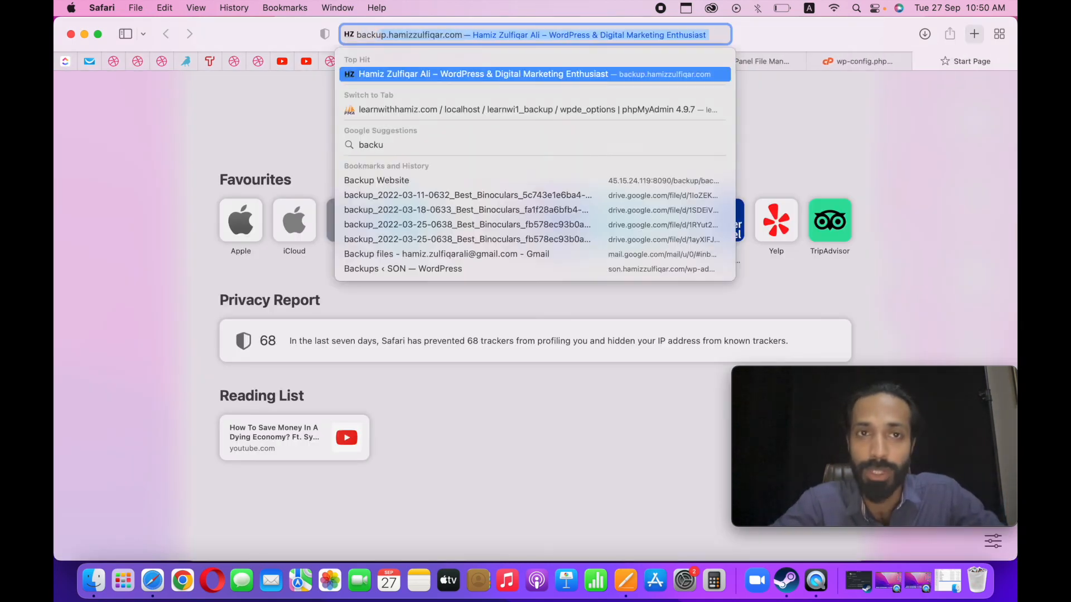
key(Return)
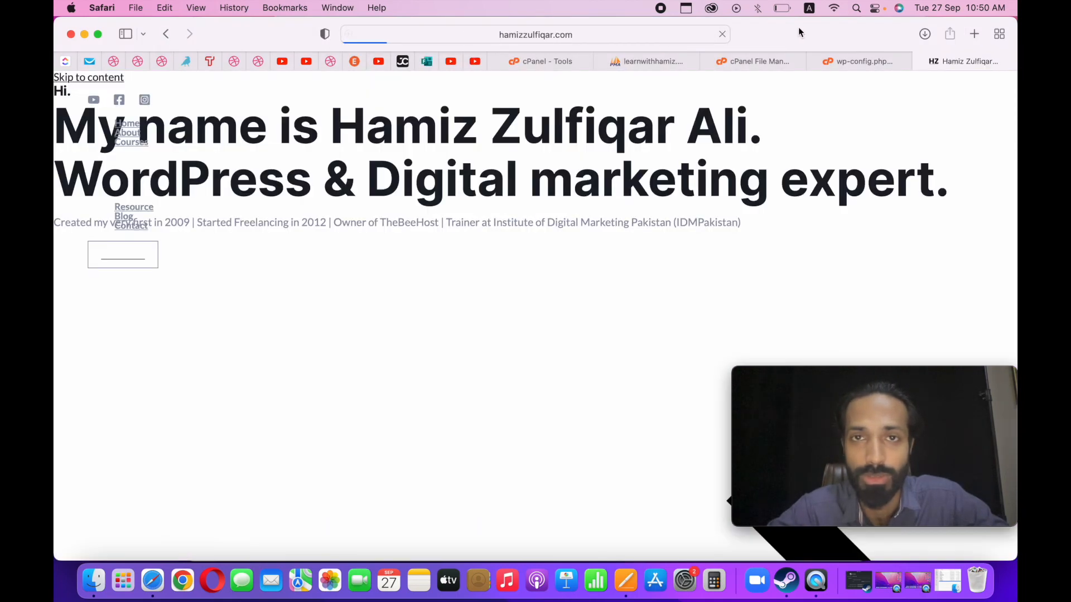
Check the full address of the loaded page and examine its homepage layout.
click(581, 35)
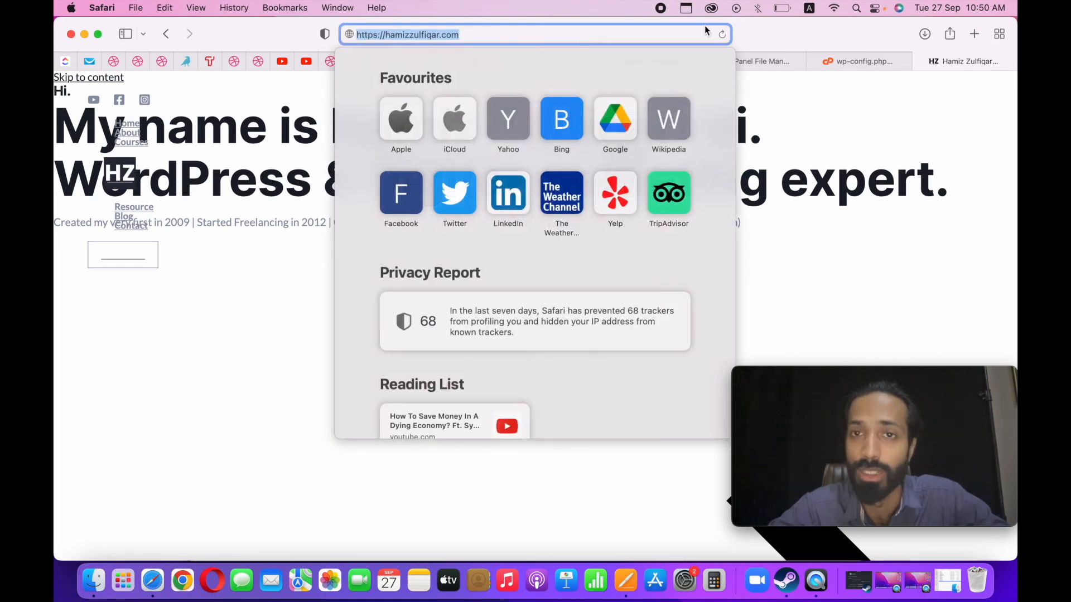
key(Escape)
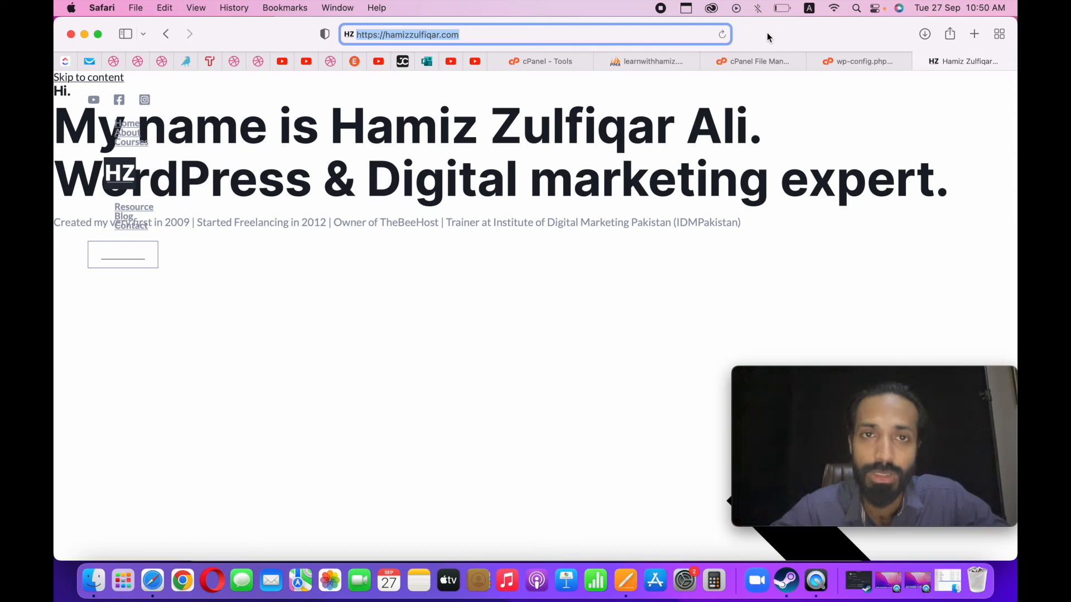
click(115, 63)
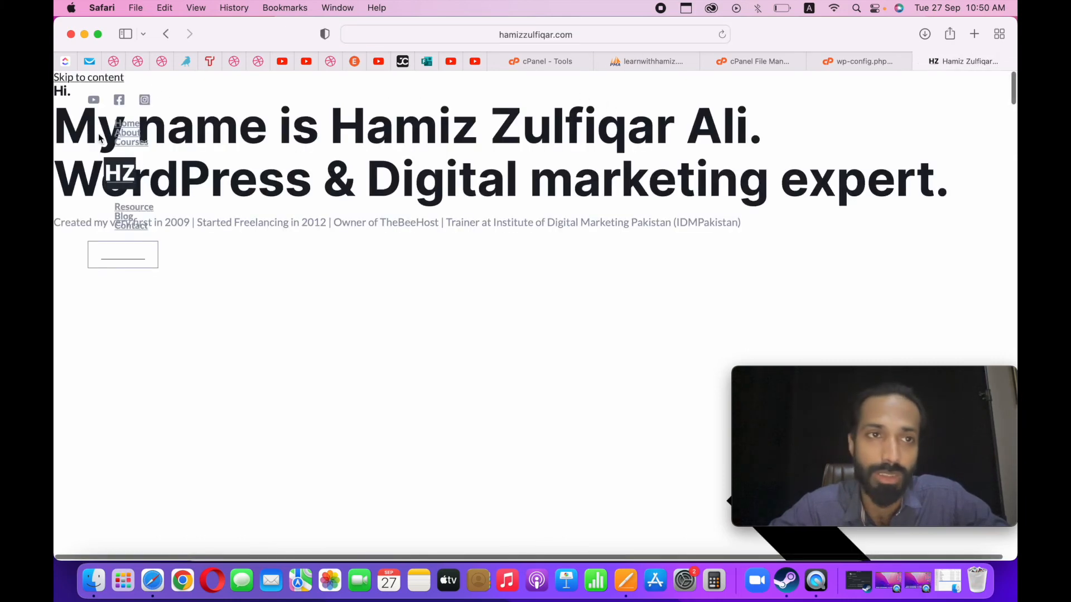
scroll(79, 84, down, 1)
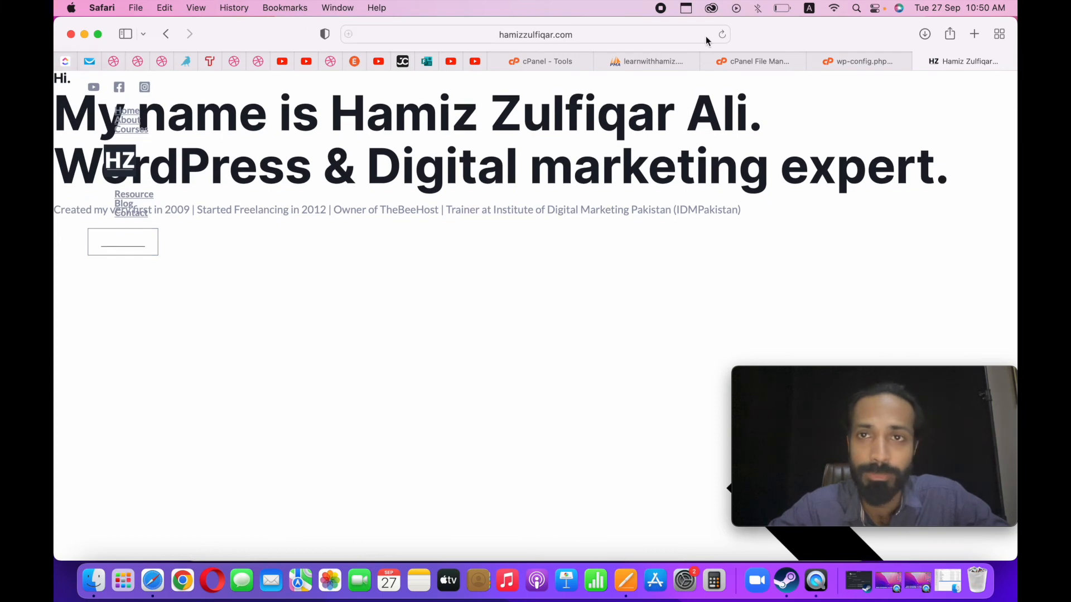
Save wp-config.php once more and close its editor.
click(857, 62)
click(923, 90)
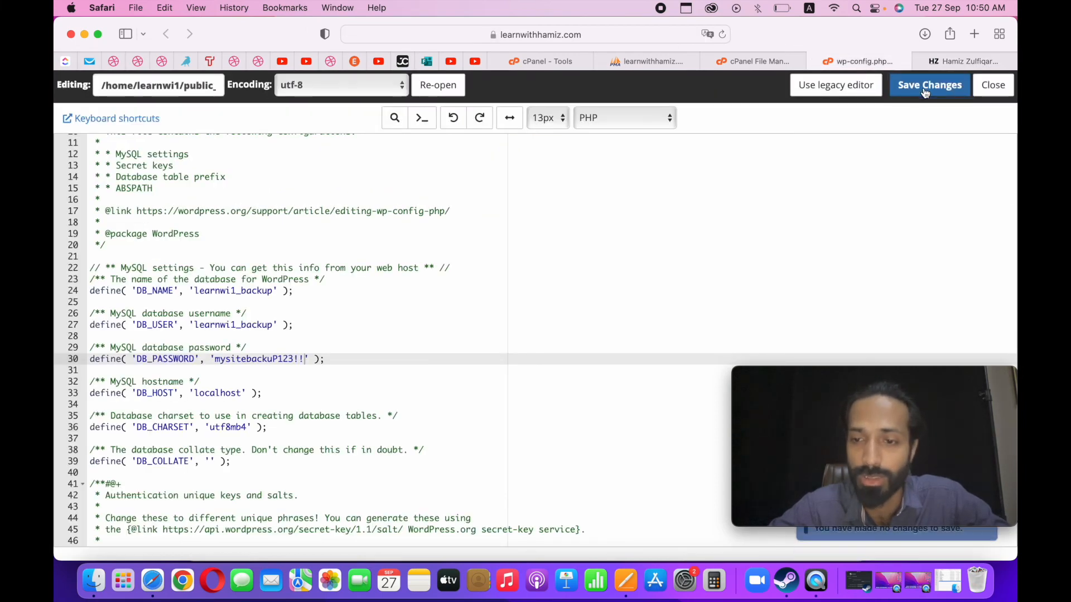
click(987, 86)
Check the full address of the open site page and switch to Chrome.
click(941, 63)
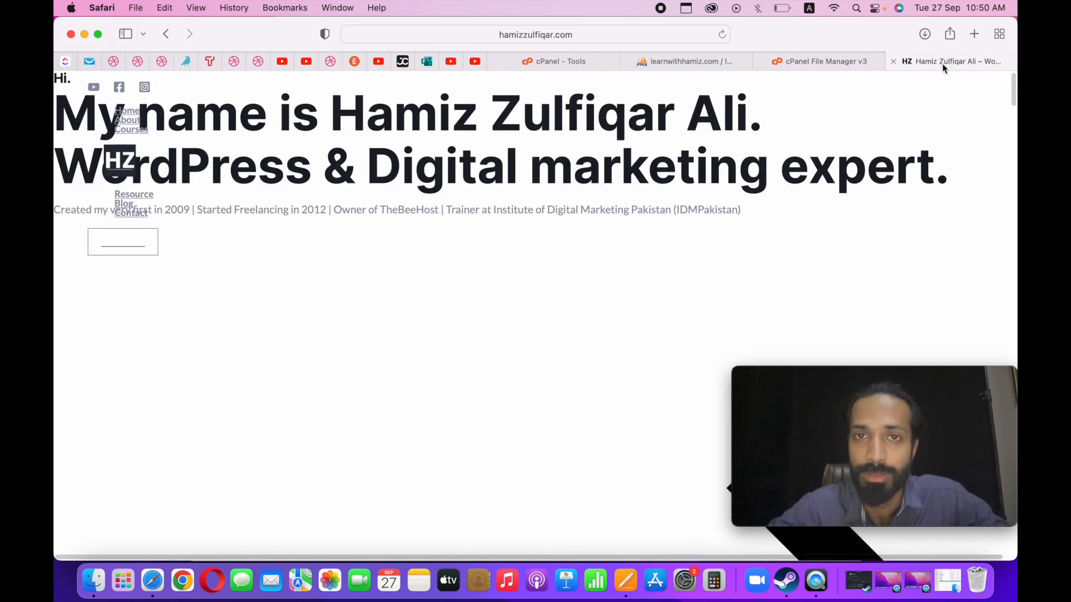
click(632, 37)
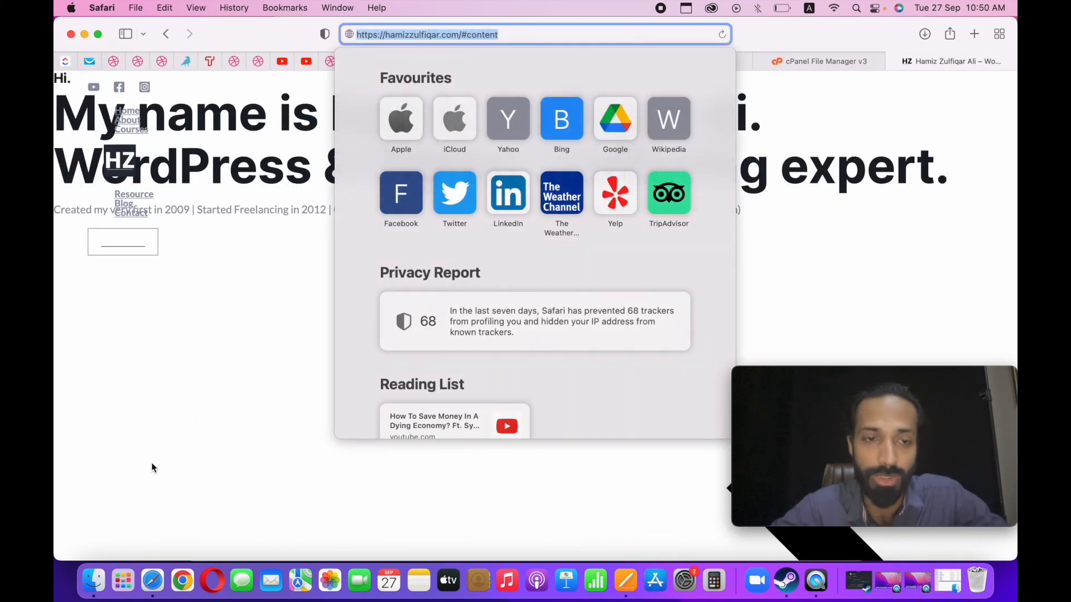
click(151, 468)
click(184, 578)
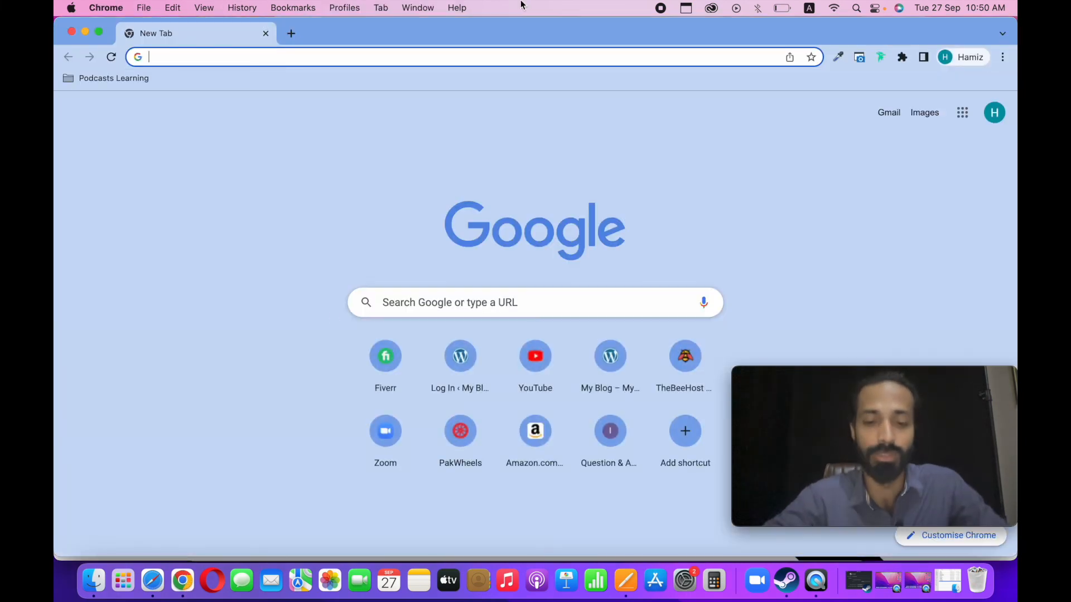
text(backup)
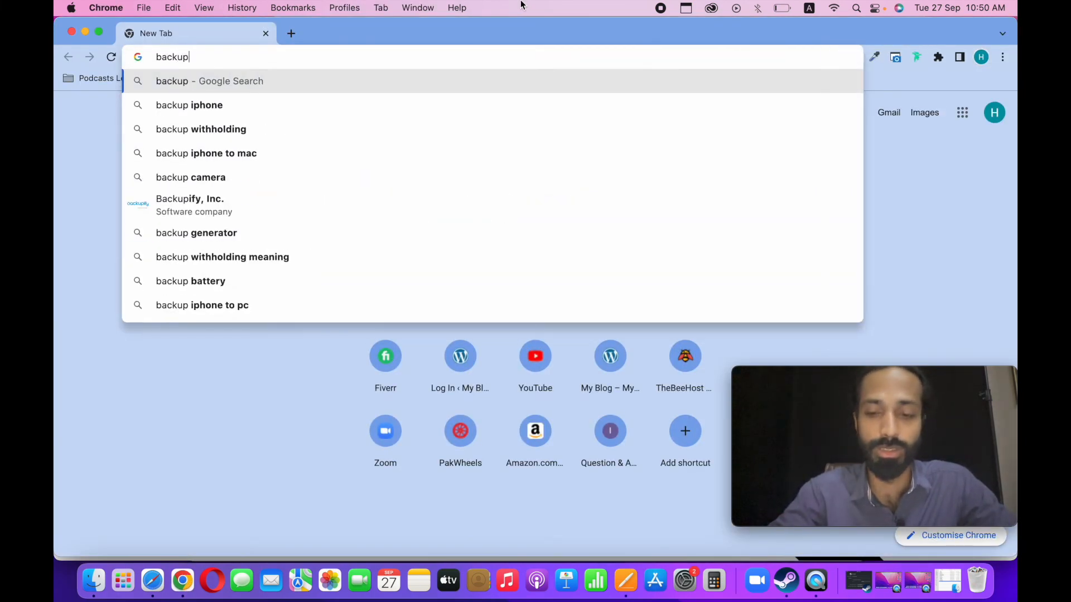
key(BackSpace)
key(BackSpace)
key(BackSpace)
key(BackSpace)
key(BackSpace)
key(BackSpace)
key(BackSpace)
key(super+v)
key(super+z)
Load the website's backup subdomain in Chrome.
text(backup.ha)
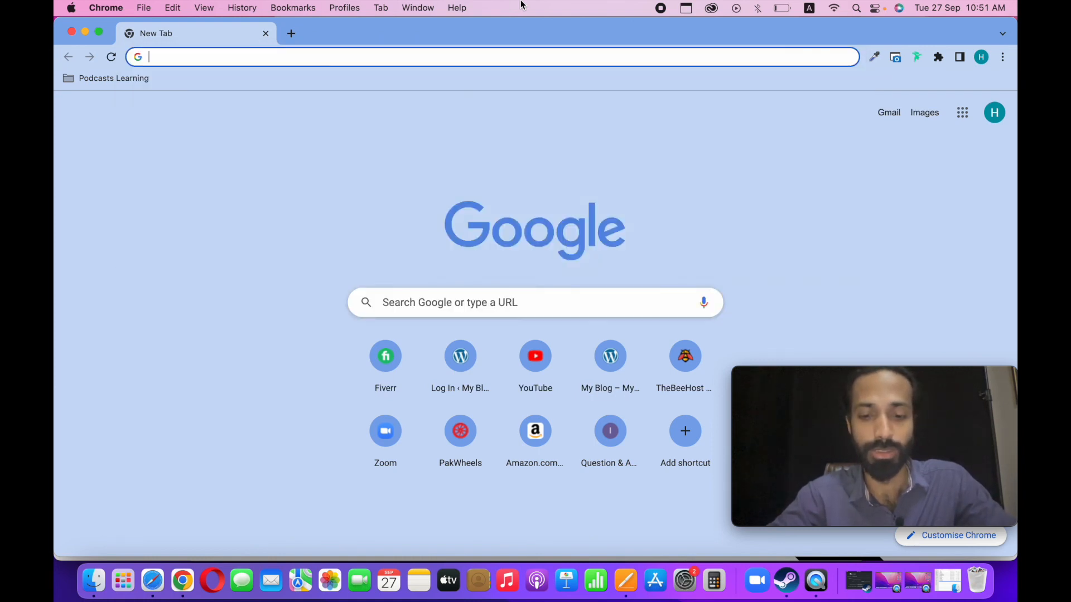
text(mizzu)
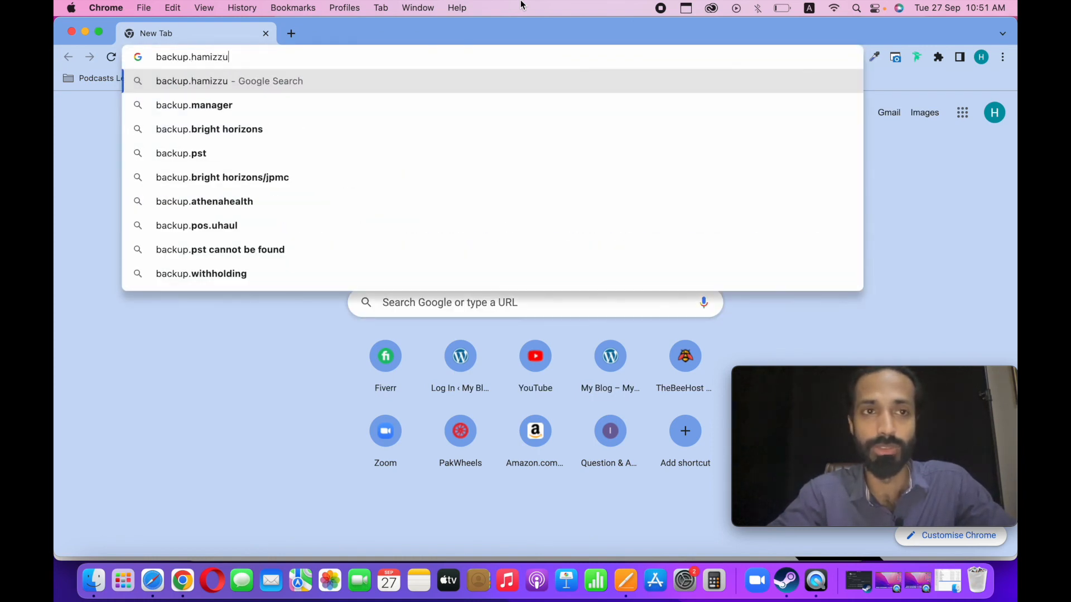
text(lfiqar.com)
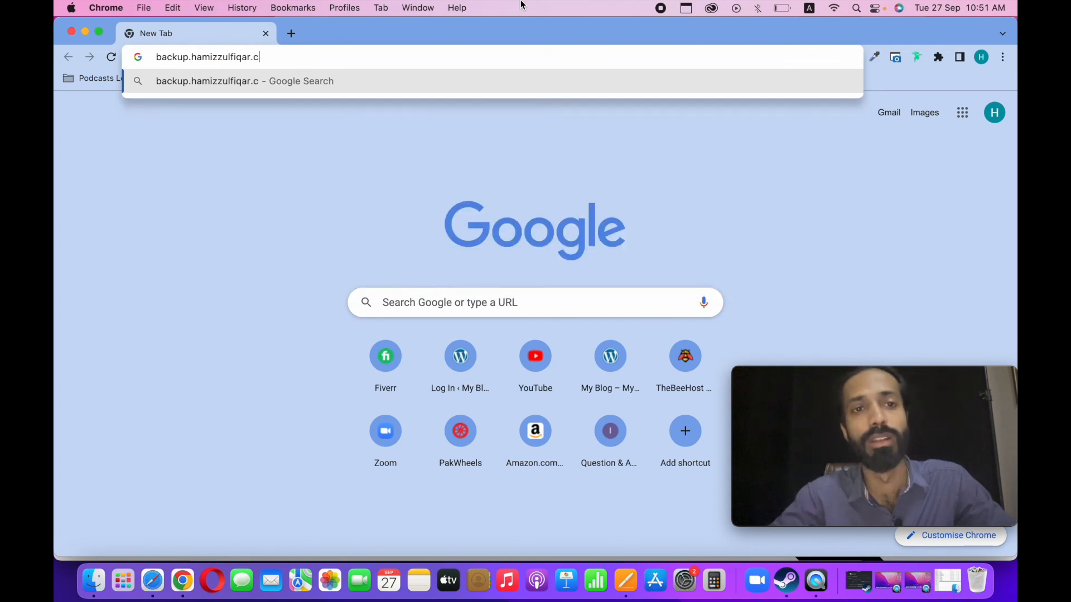
key(Return)
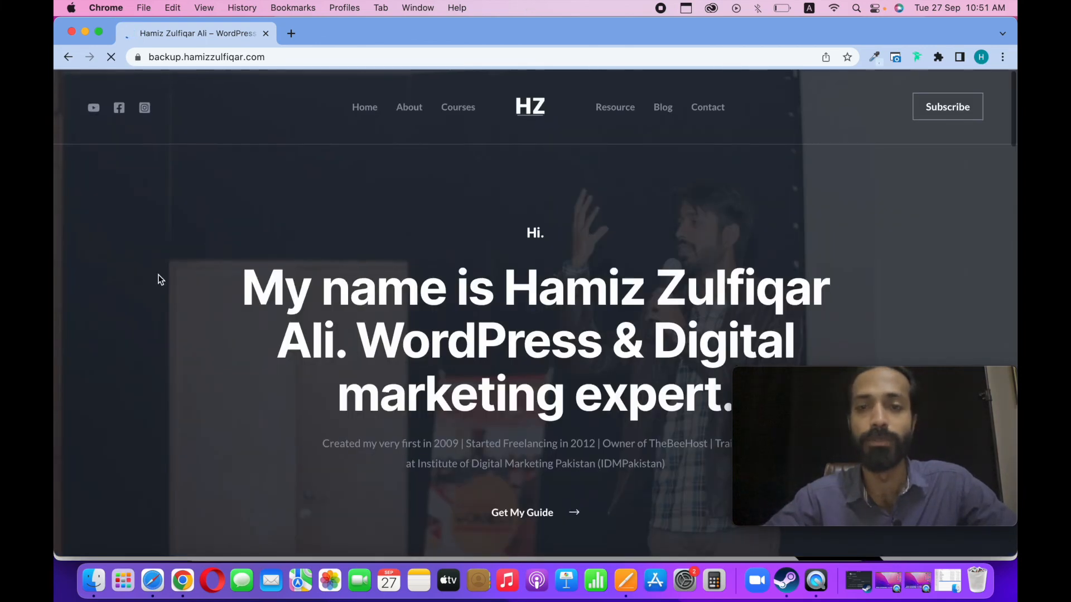
Examine the restored homepage on the backup subdomain, from the hero through the experience and student review sections.
scroll(158, 277, down, 10)
scroll(159, 274, down, 15)
scroll(158, 274, up, 10)
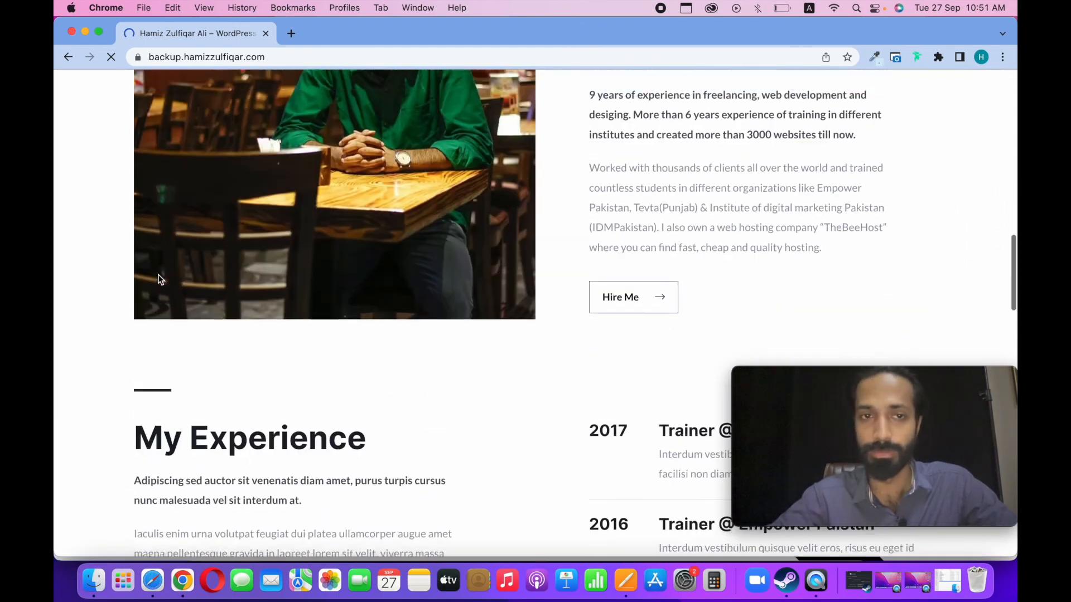
scroll(159, 274, down, 12)
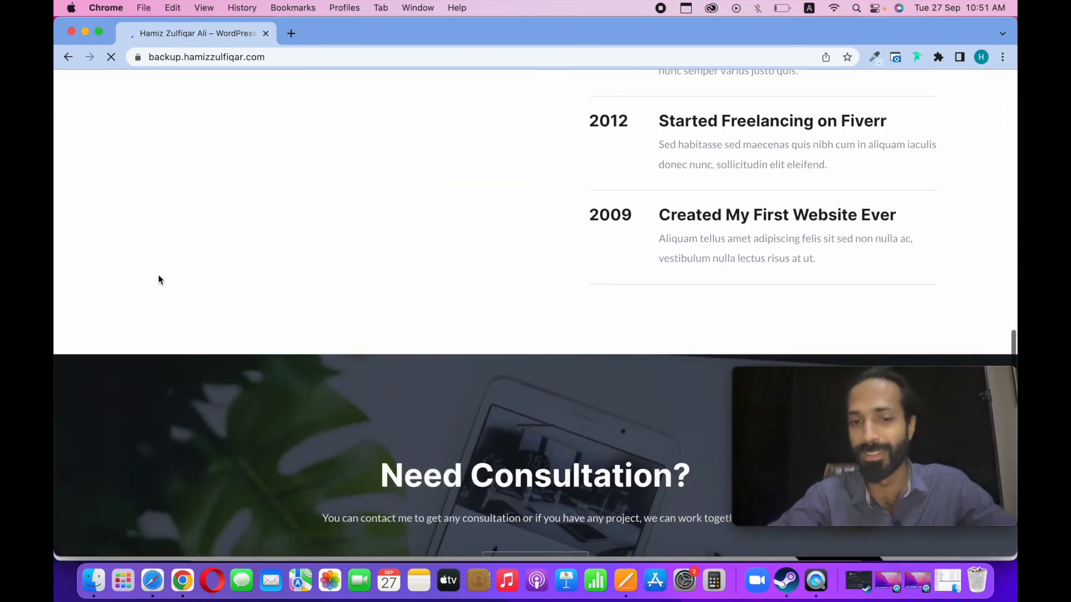
scroll(159, 275, down, 3)
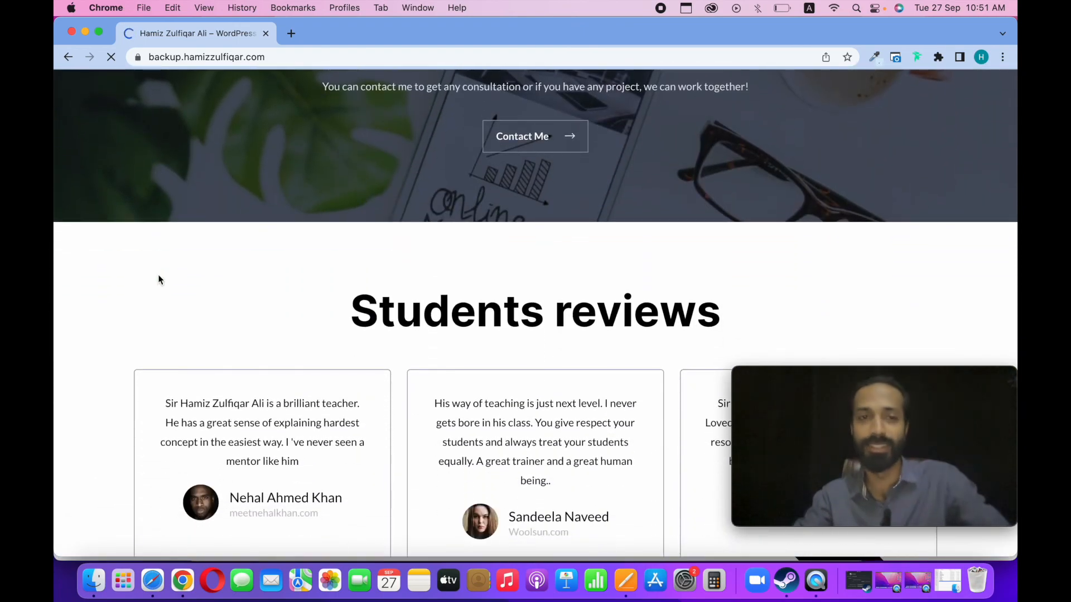
scroll(195, 356, down, 6)
scroll(196, 357, up, 20)
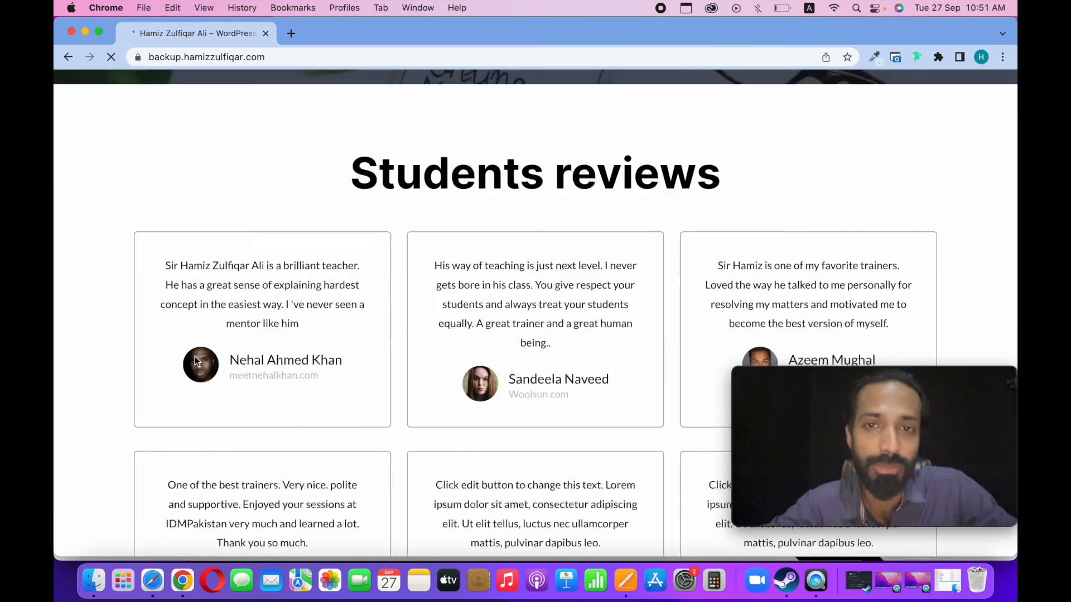
scroll(195, 356, up, 10)
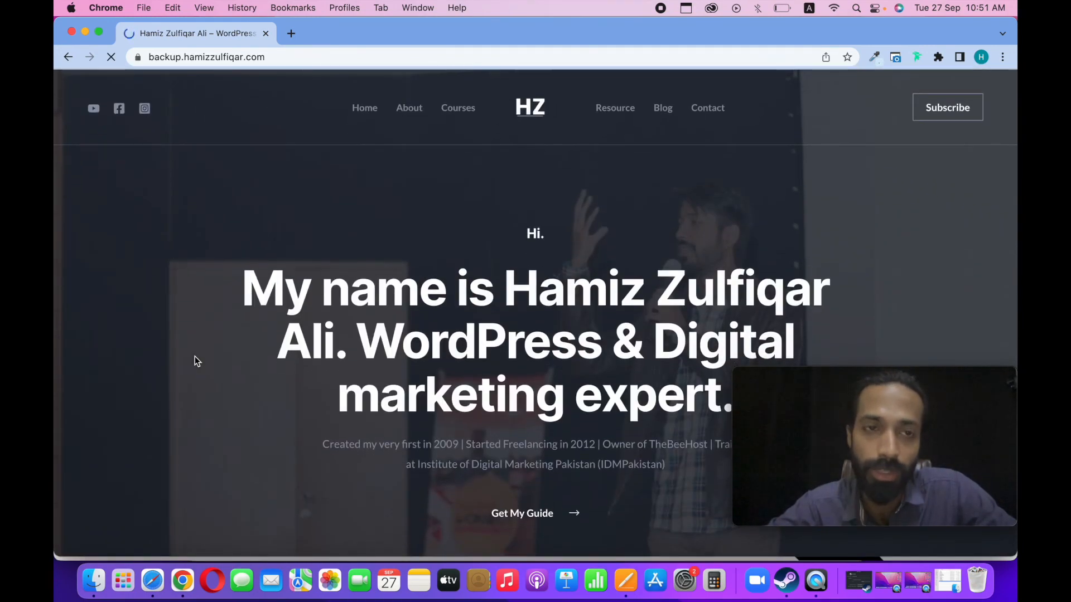